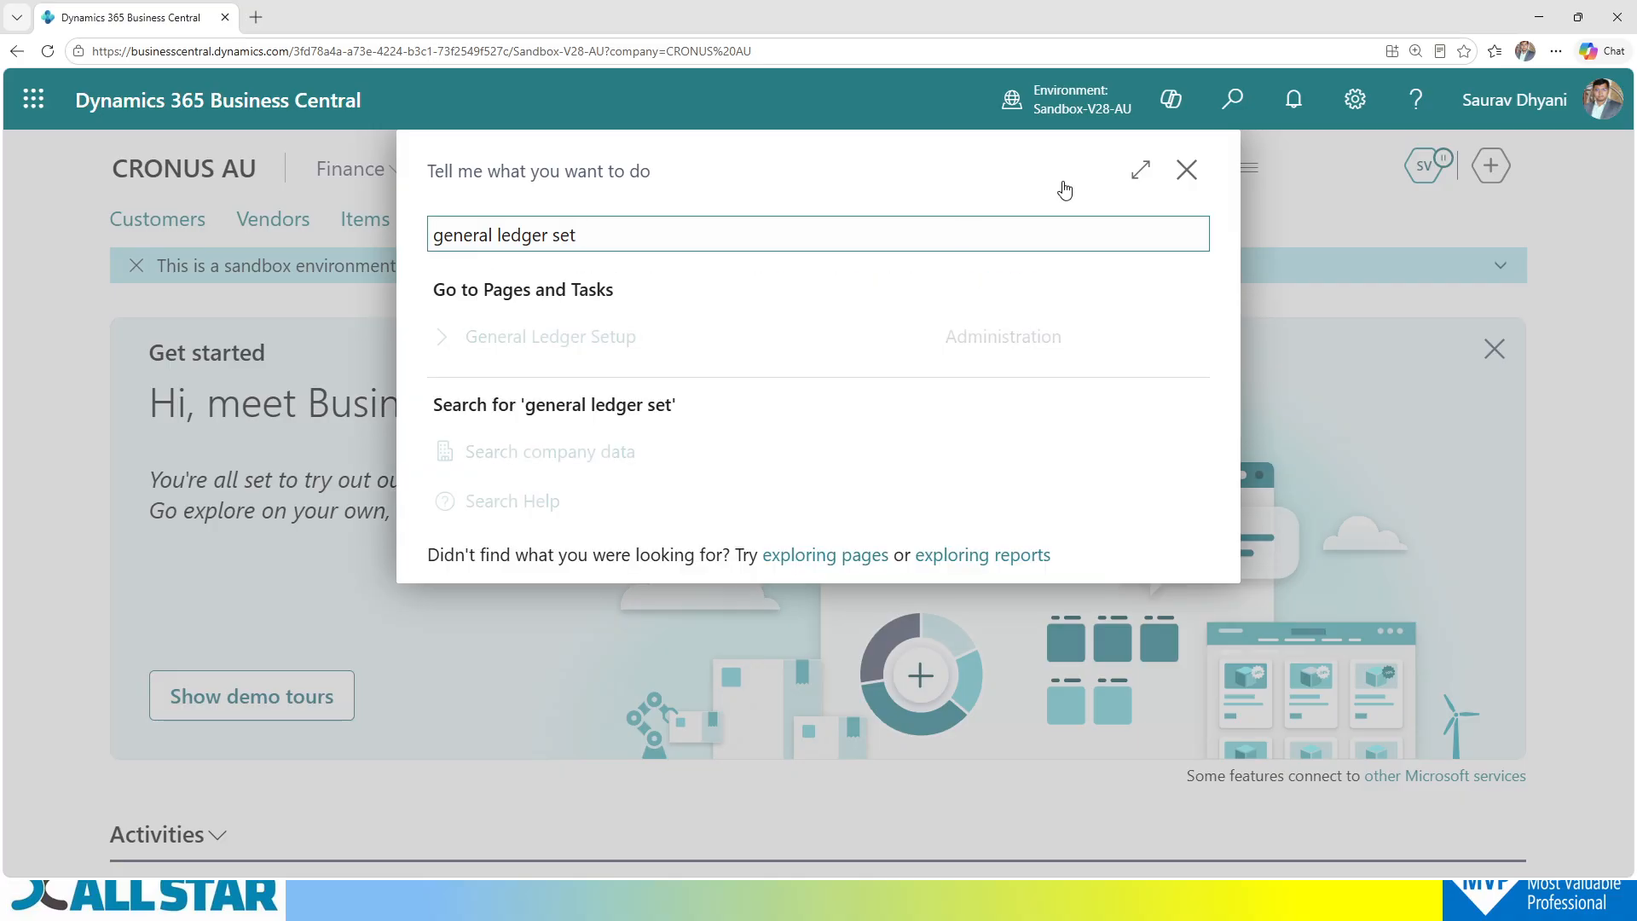
Open the General Ledger Setup page and show all fields of its General section.
left_click(571, 341)
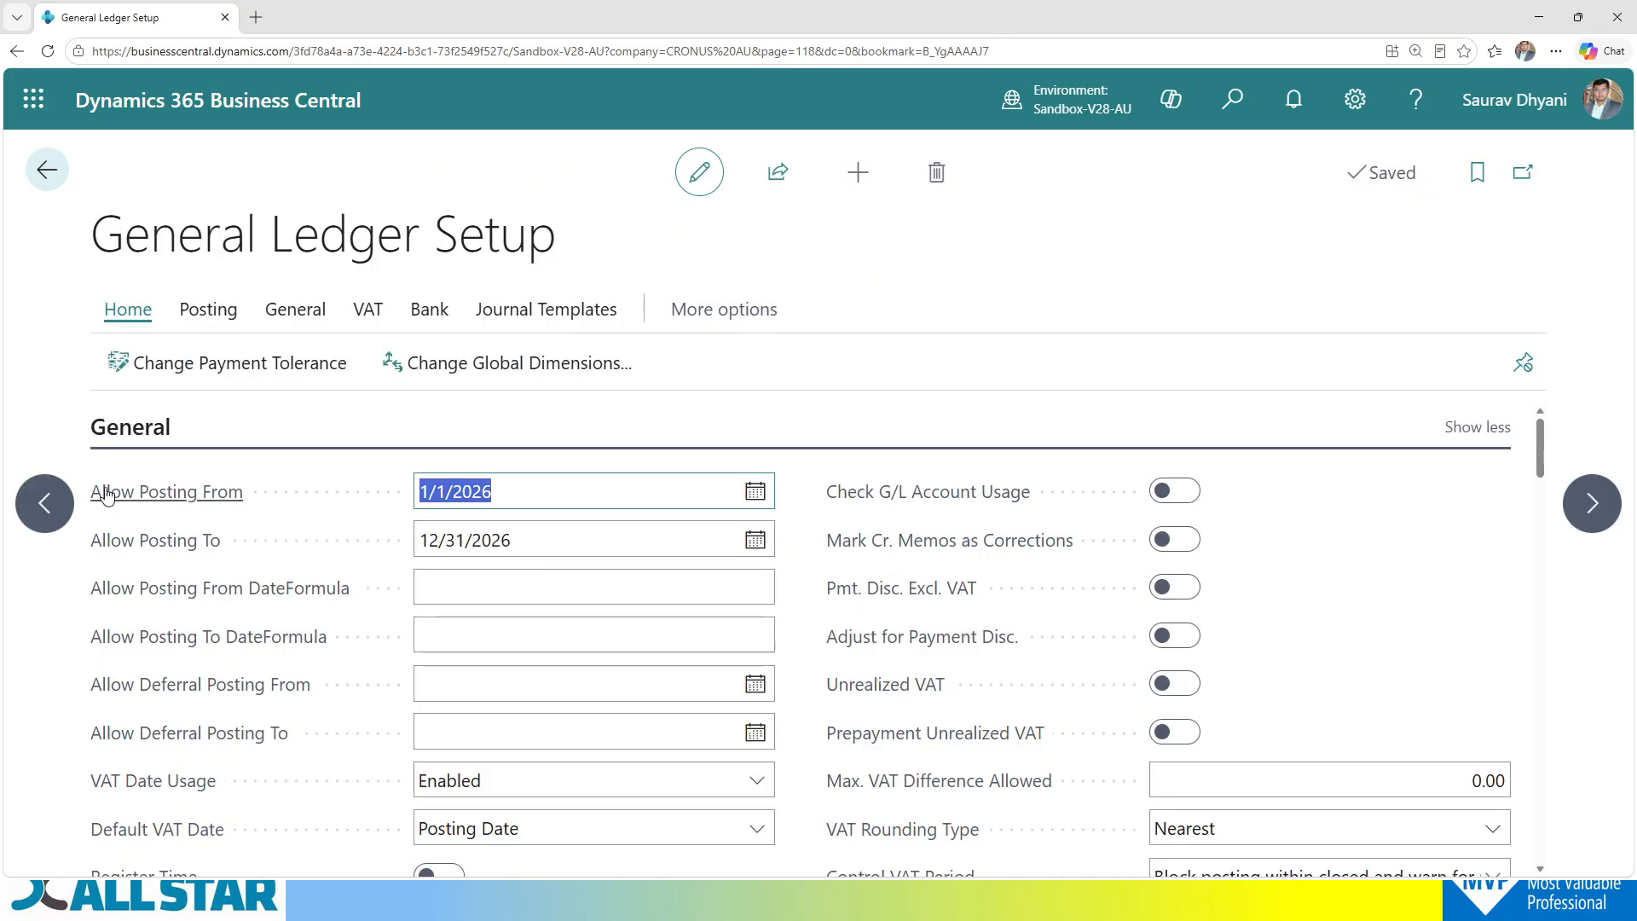
mouse_move(109, 503)
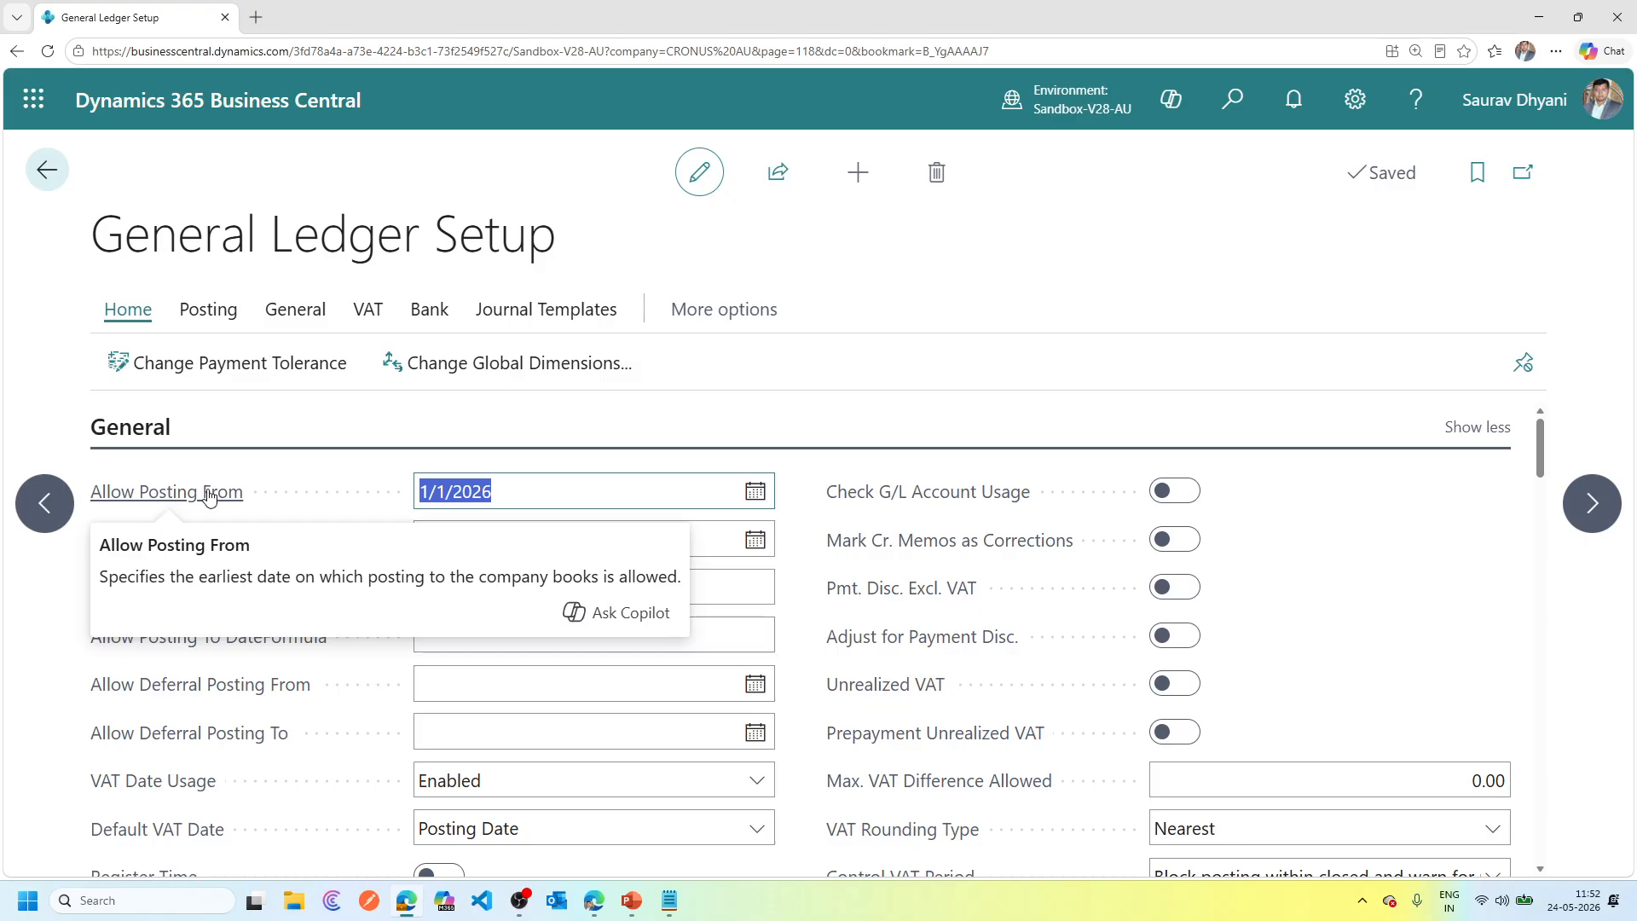
left_click(1488, 427)
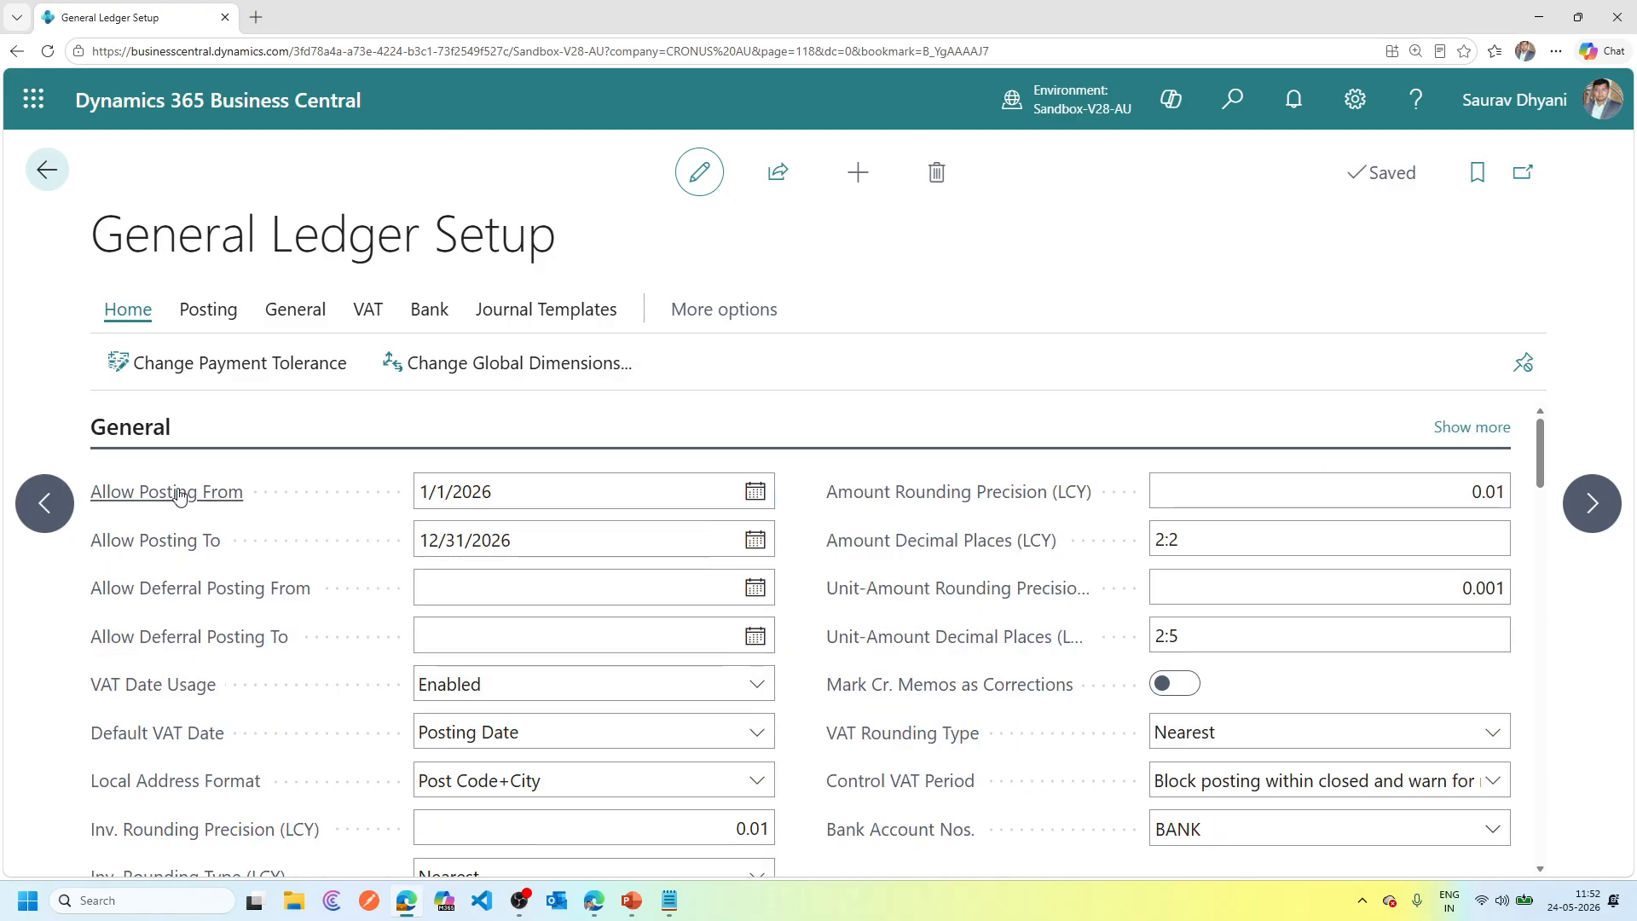
left_click(1456, 429)
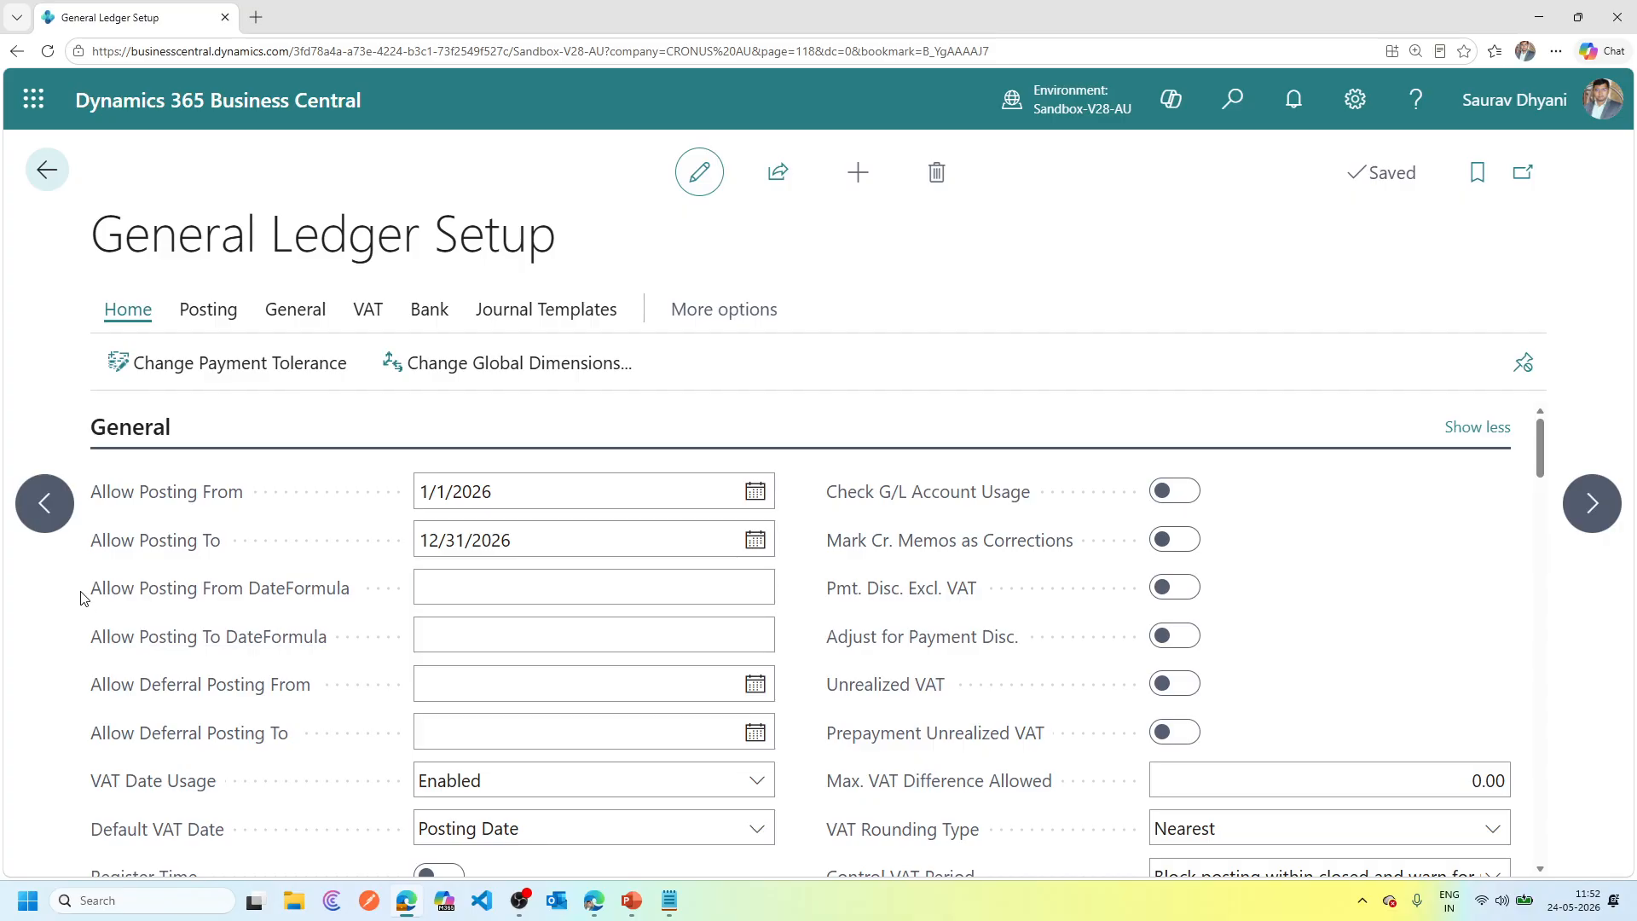
Examine the Allow Posting From DateFormula and Allow Posting To DateFormula fields and the description of the first one.
left_click_drag(85, 597, 235, 597)
mouse_move(235, 599)
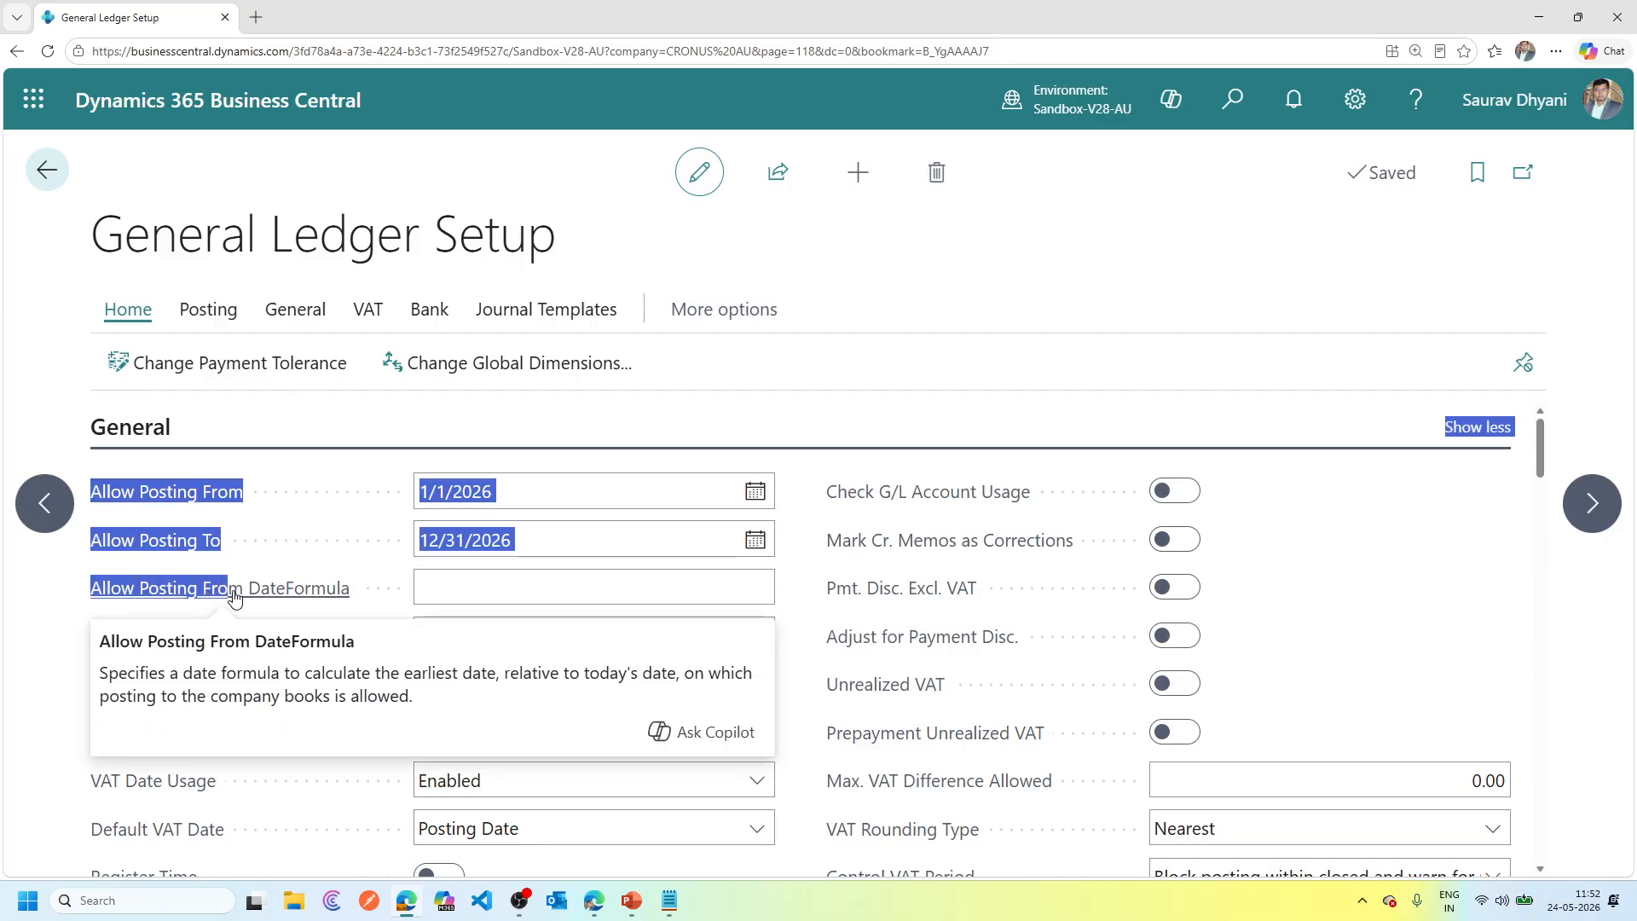
left_click_drag(234, 597, 44, 608)
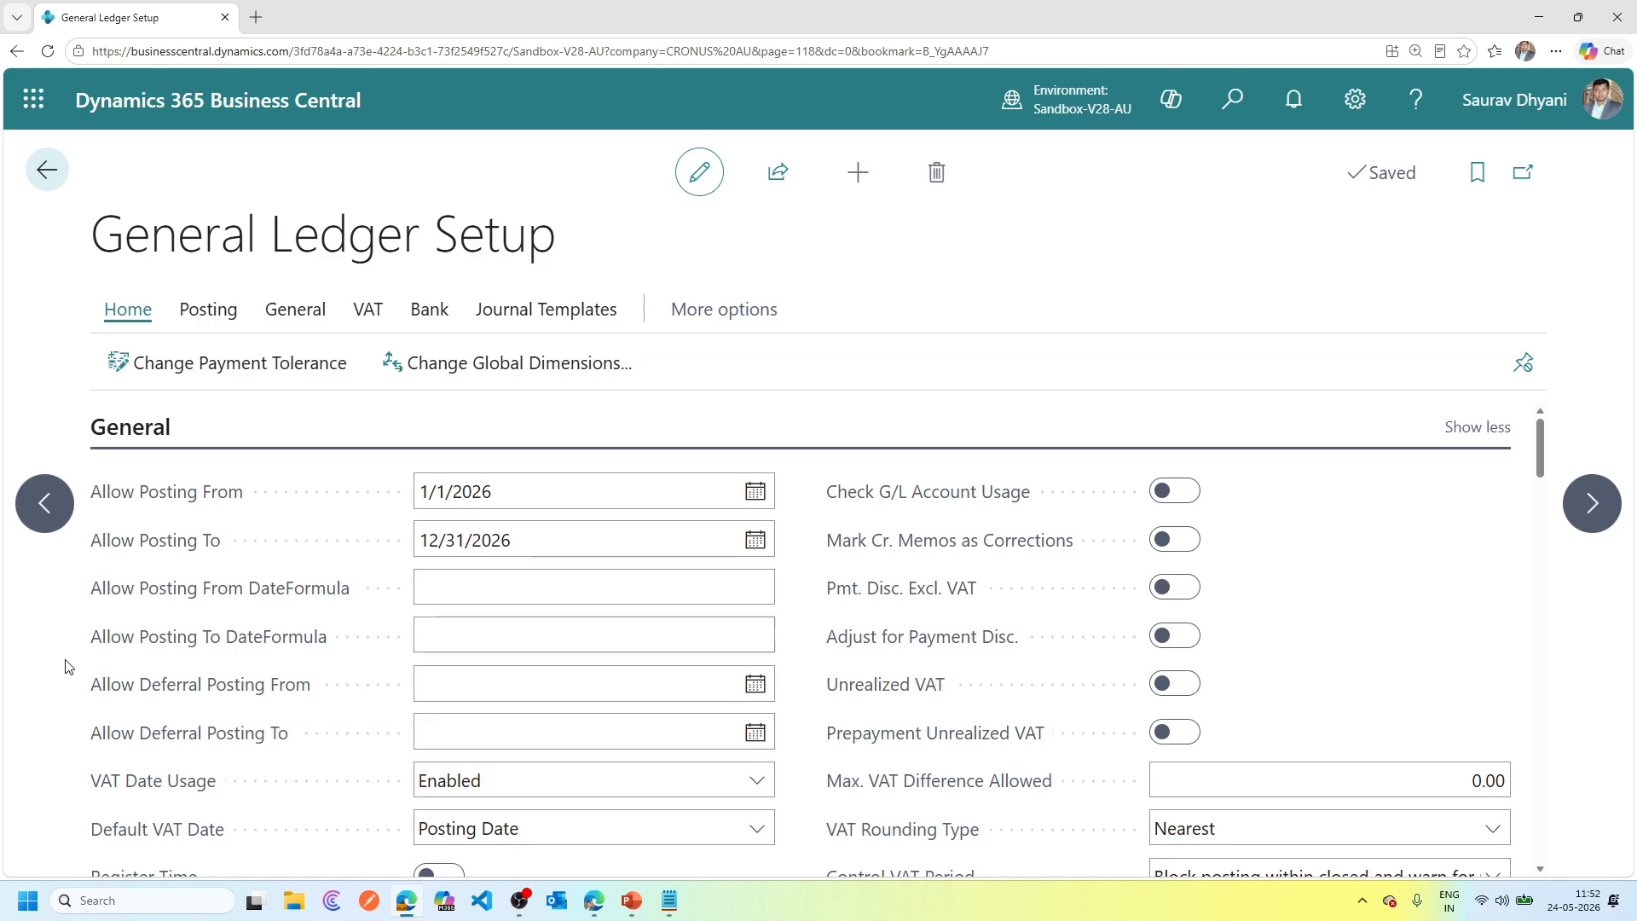
mouse_move(283, 682)
key("alt+Tab")
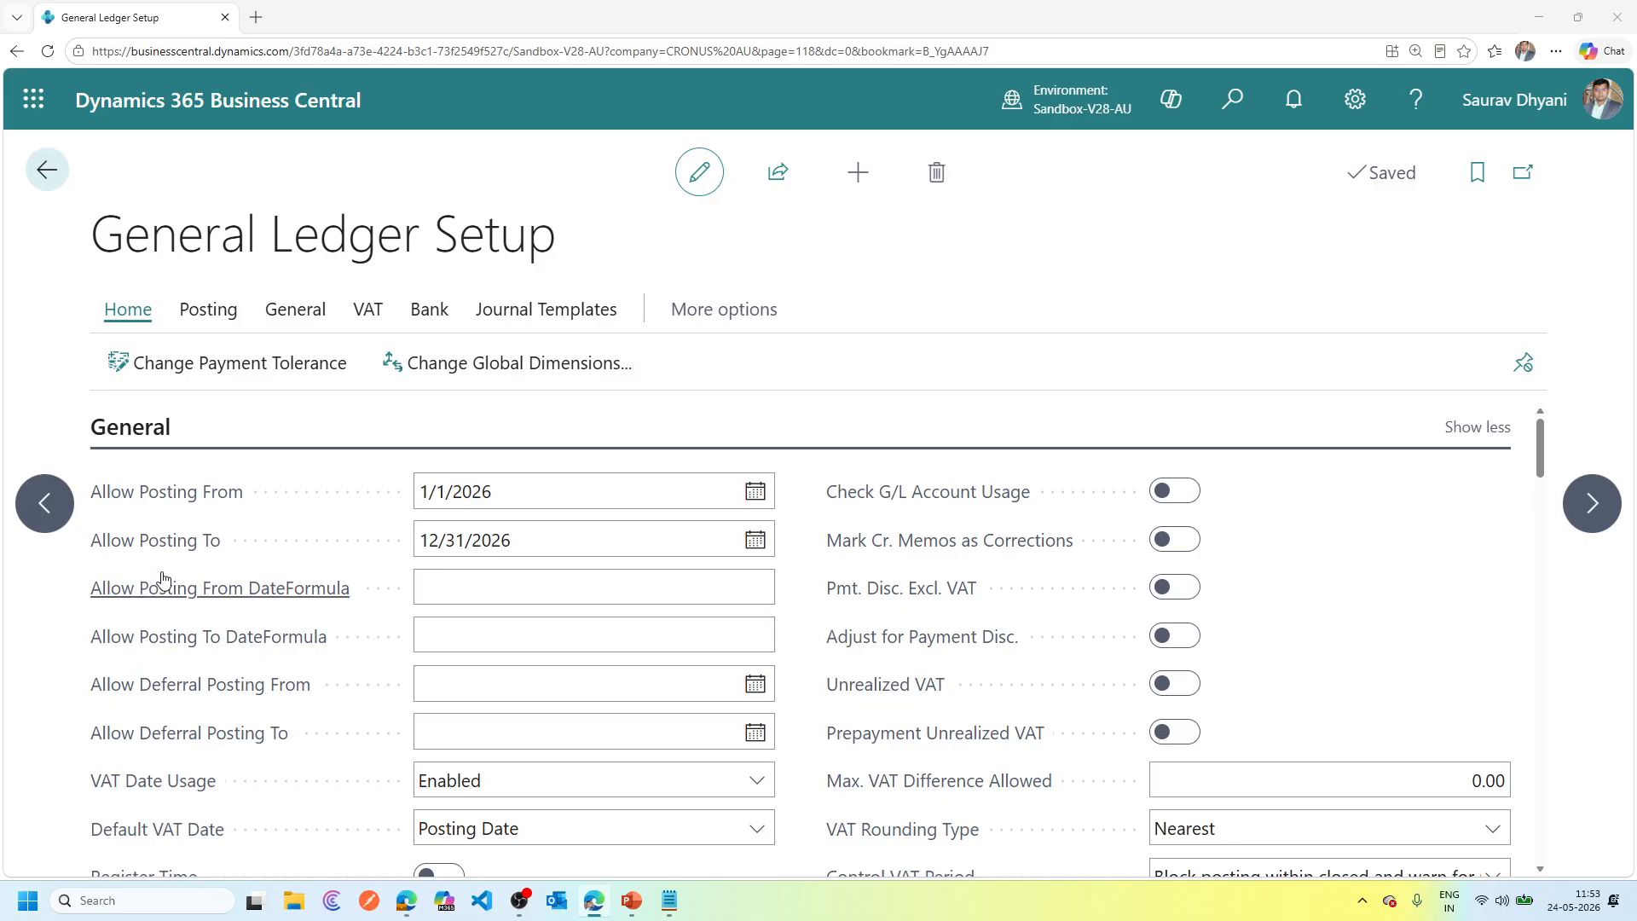
mouse_move(164, 579)
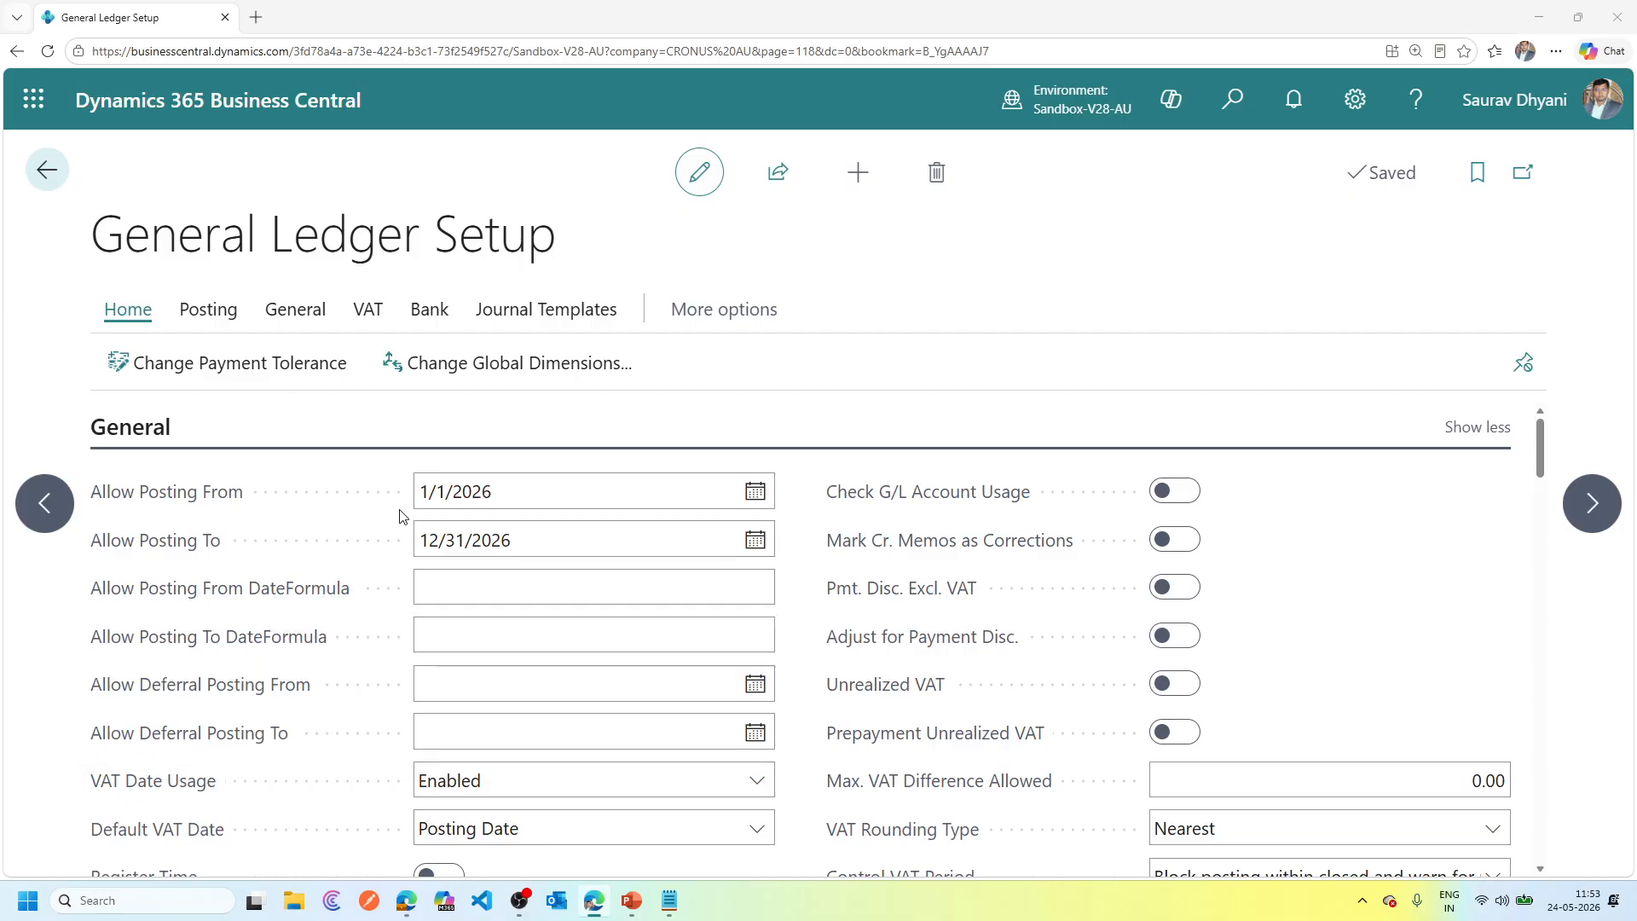
Set Allow Posting From DateFormula to -CY and Allow Posting To DateFormula to +CY in the General Ledger Setup.
left_click(490, 580)
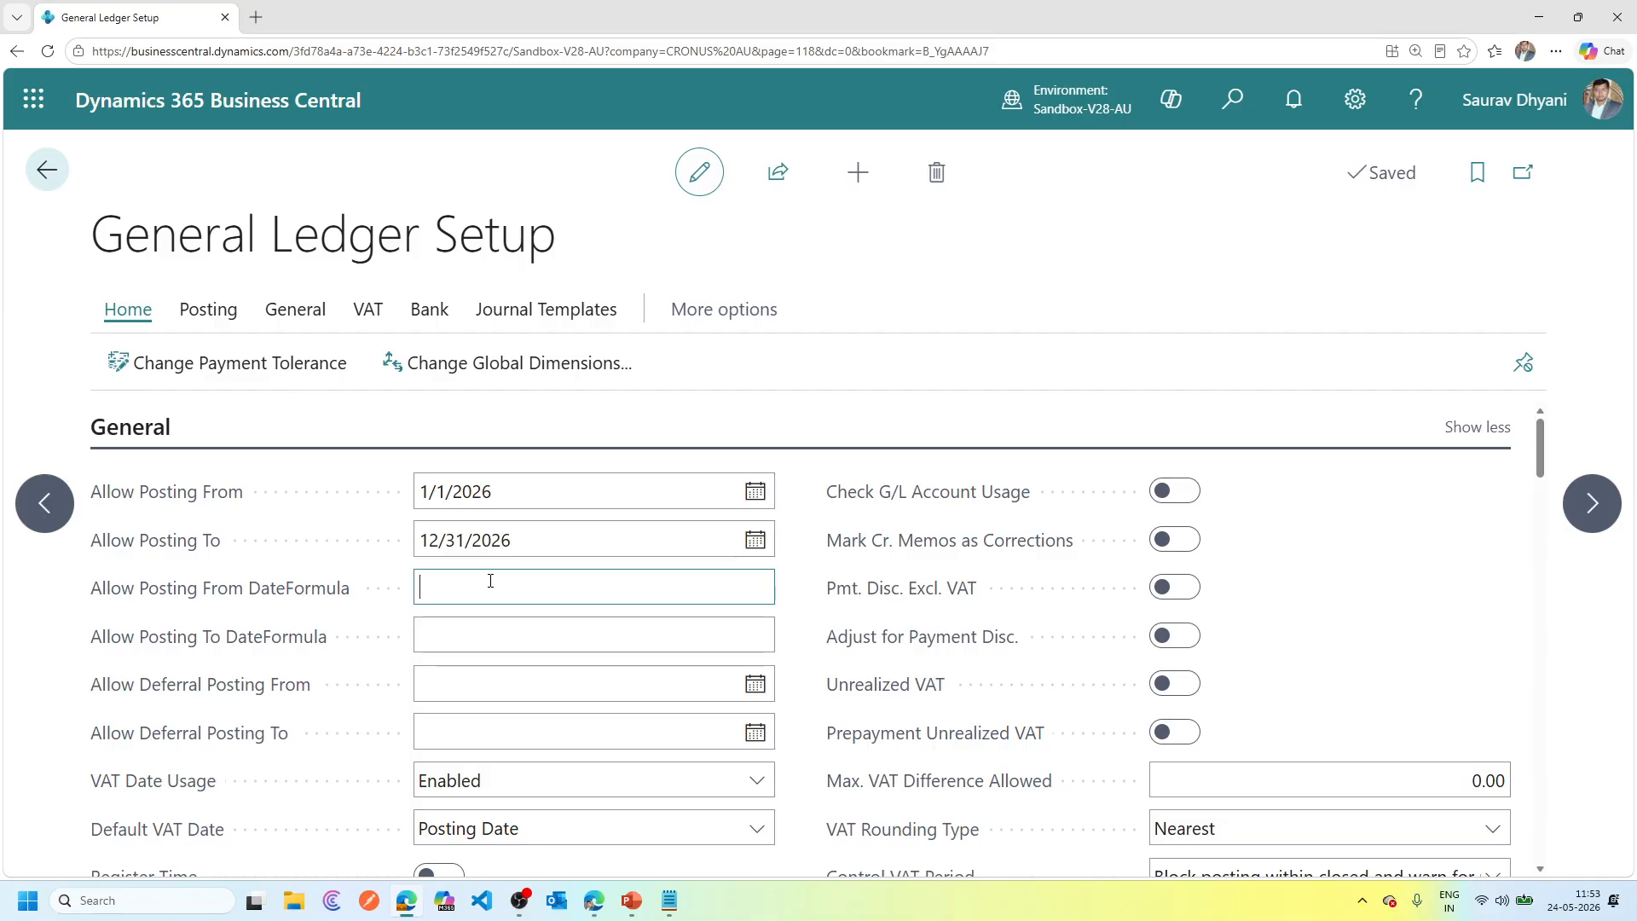
type("-CY")
key("Tab")
type("+CY")
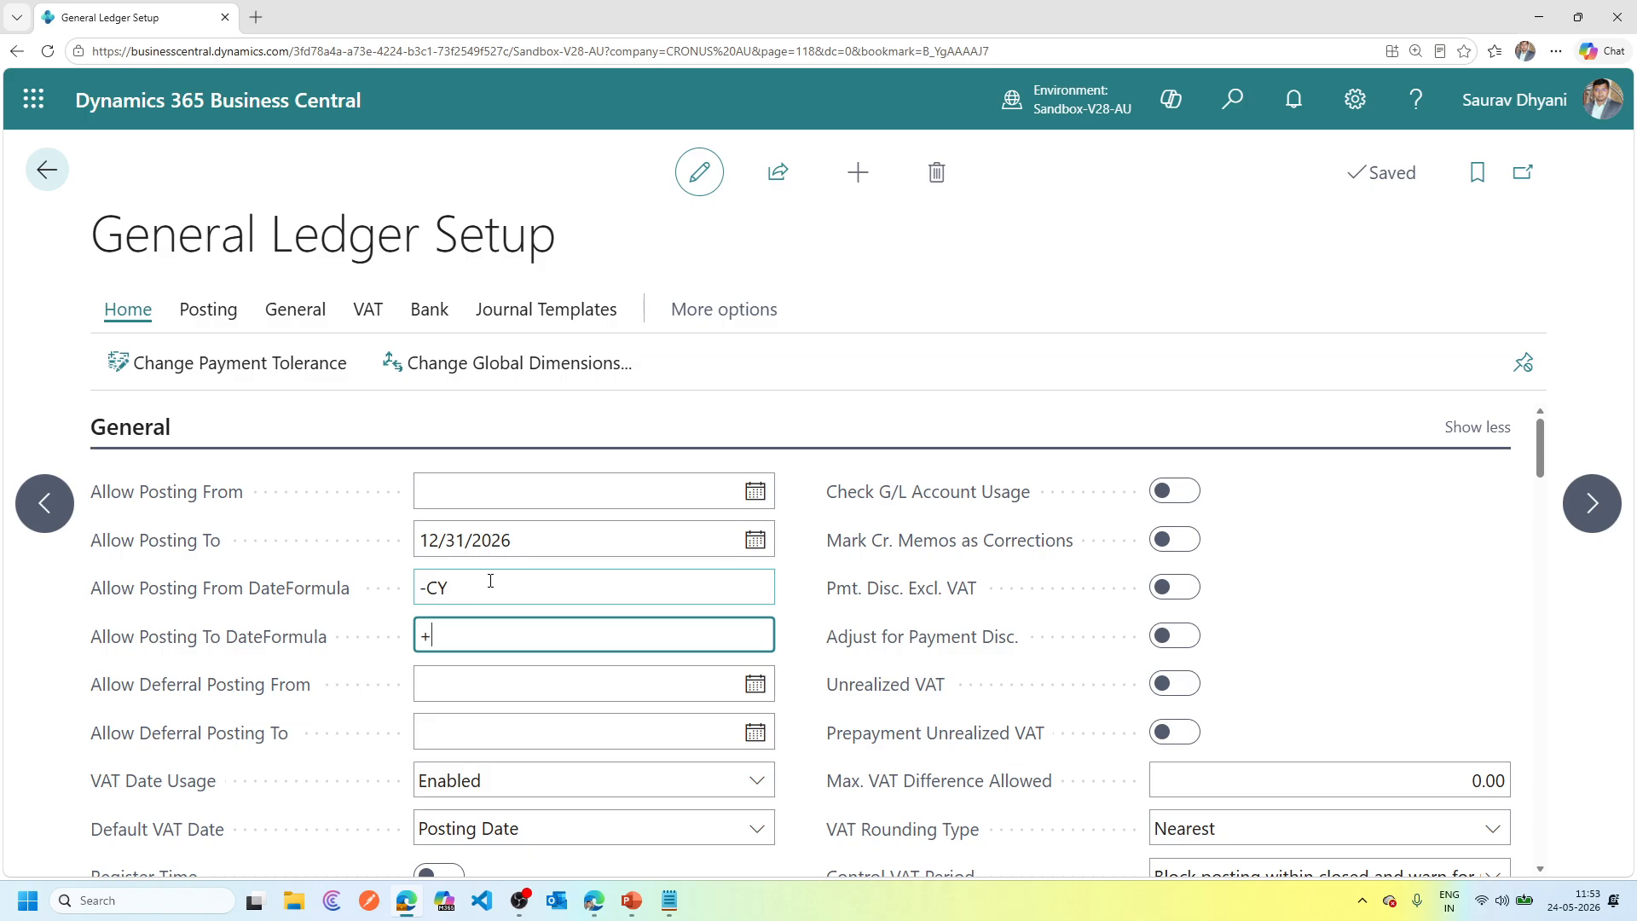
key("Tab")
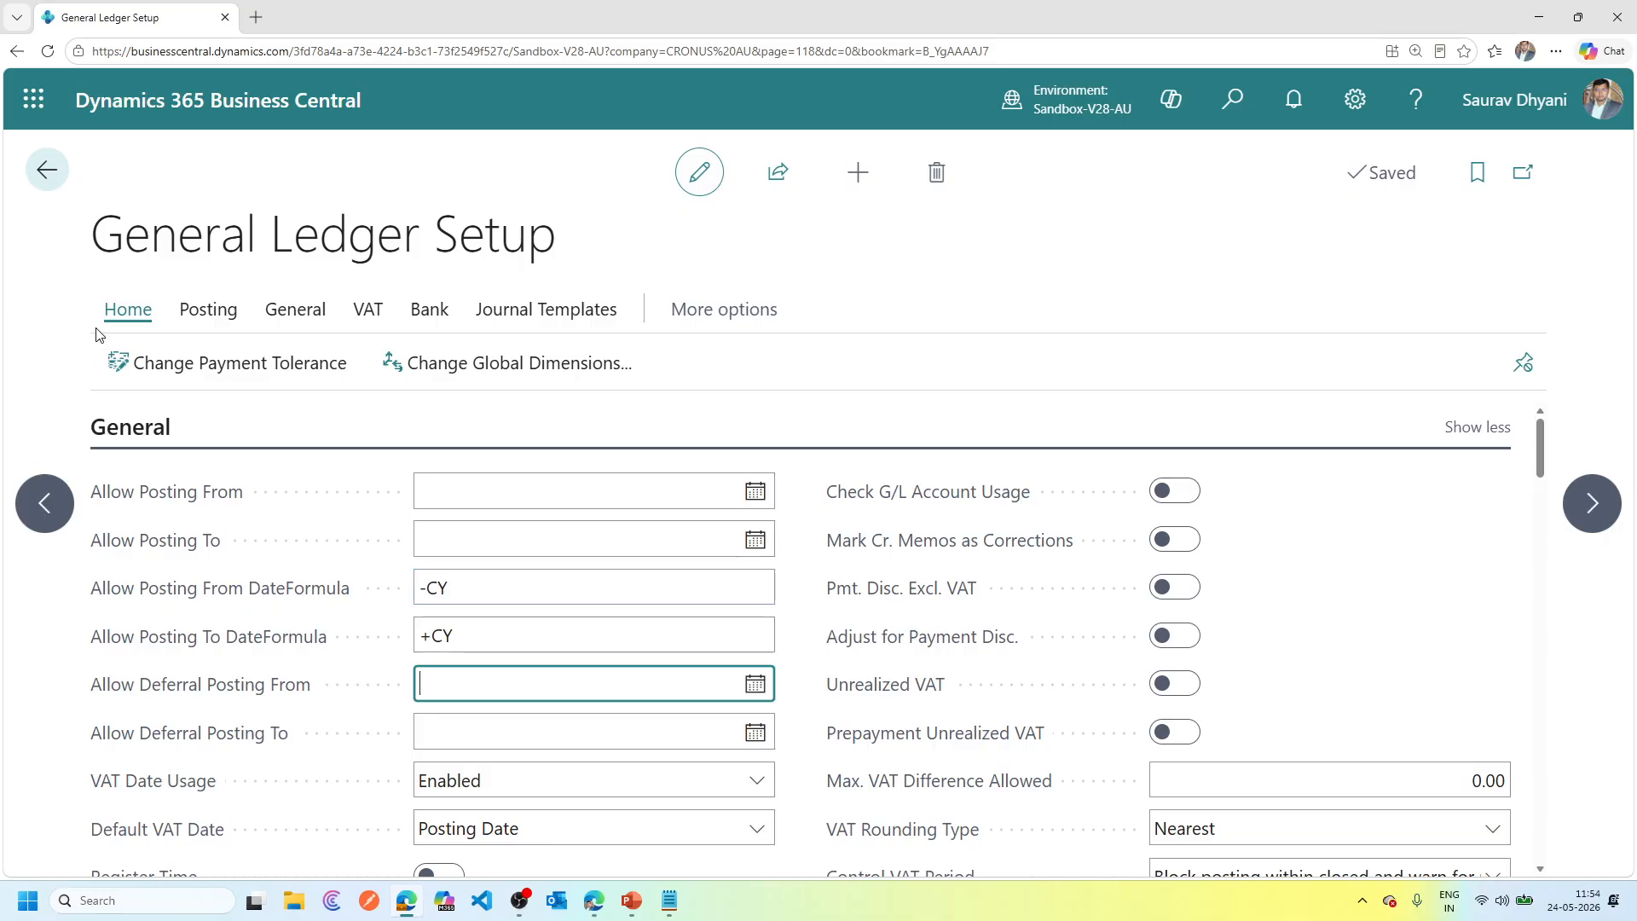
Leave the General Ledger Setup, search for "user setup" and open the User Setup page.
left_click(43, 181)
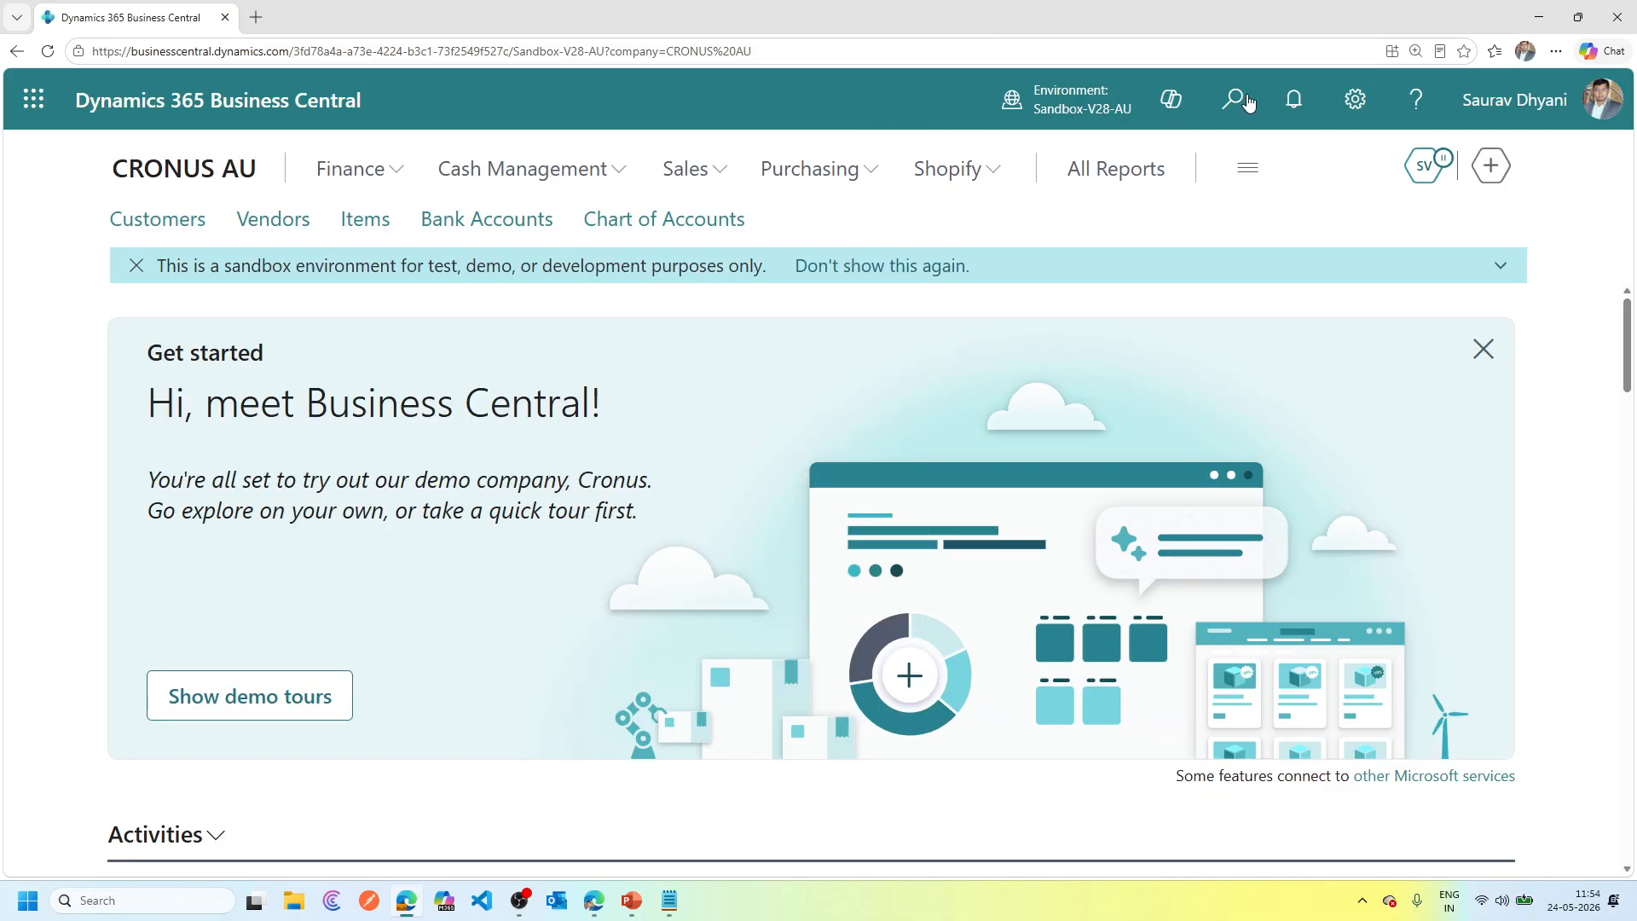
left_click(1248, 102)
type("user sety")
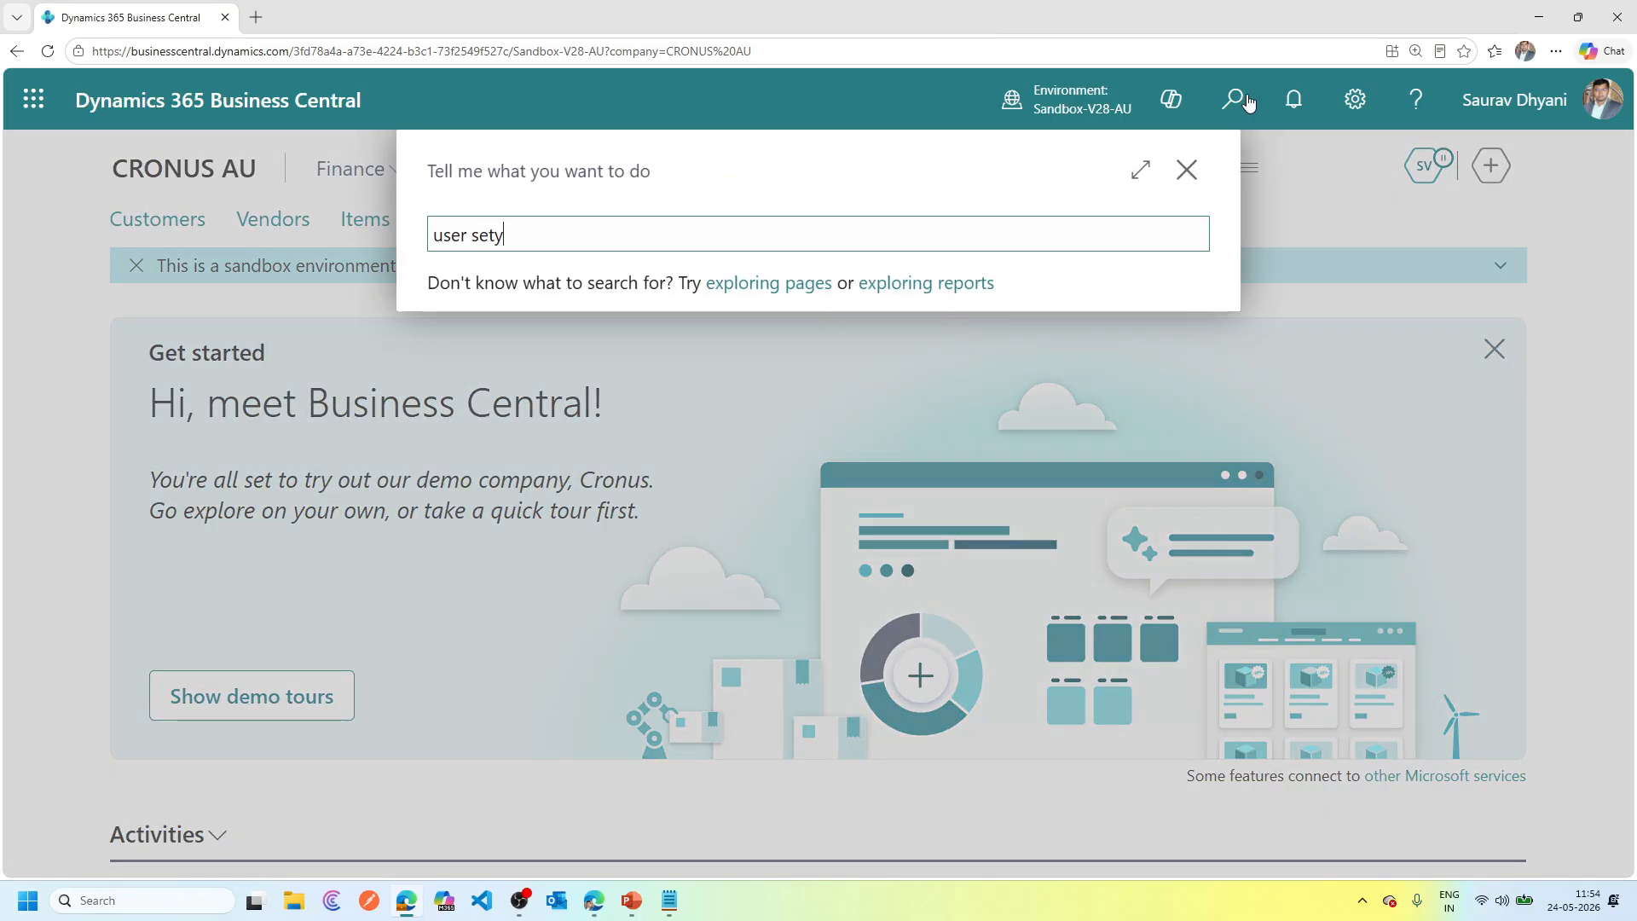
key("BackSpace")
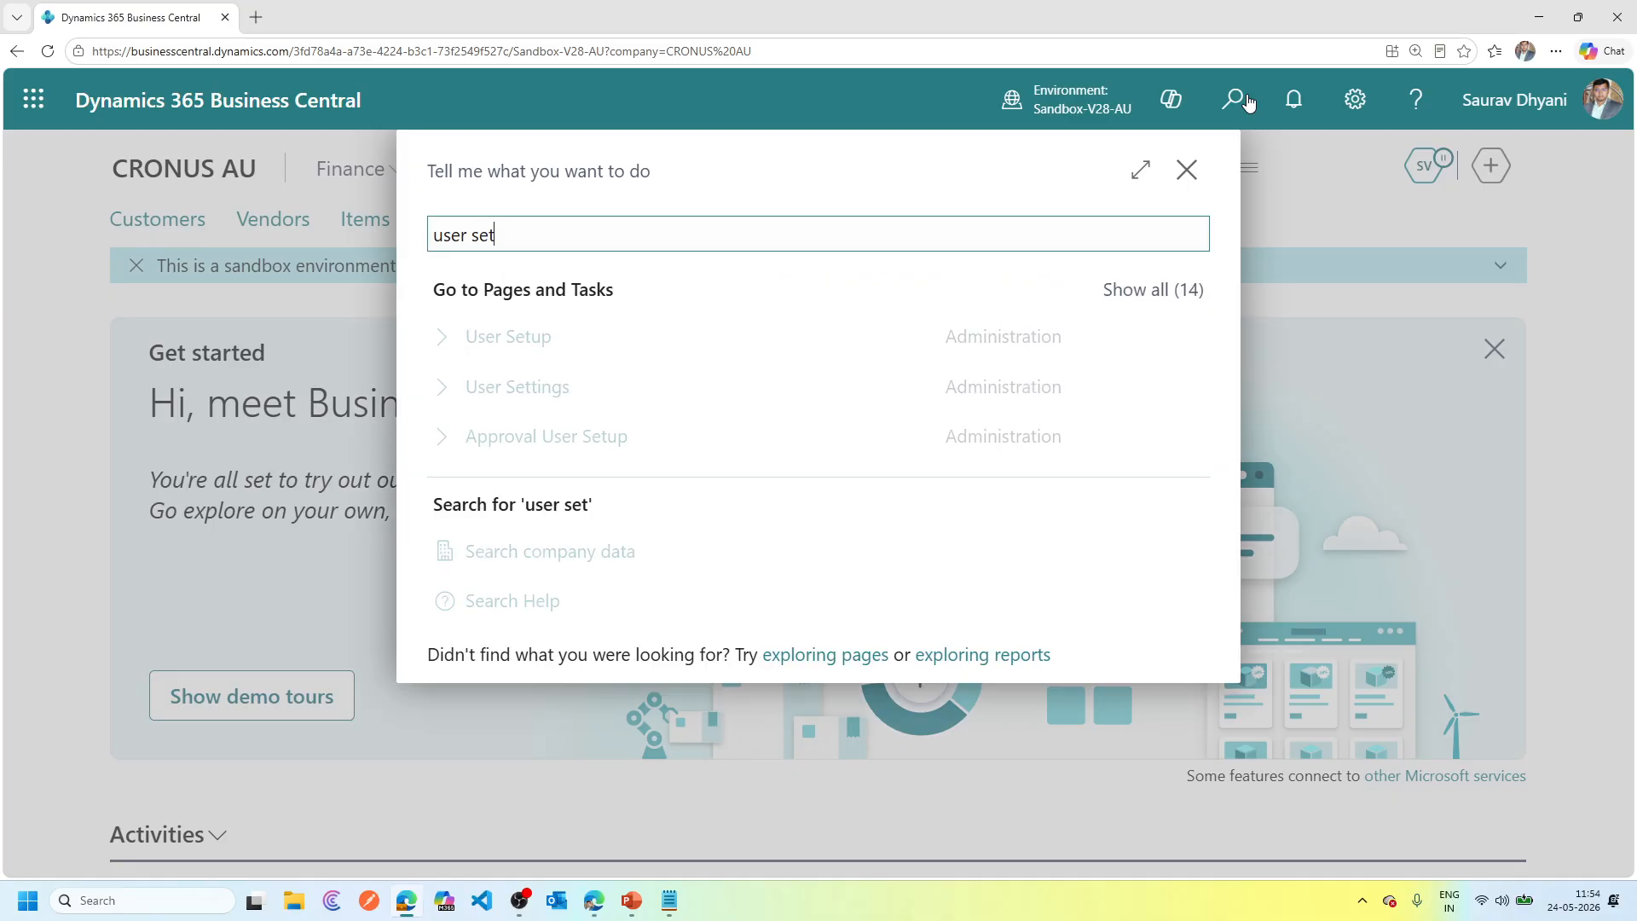
type("up")
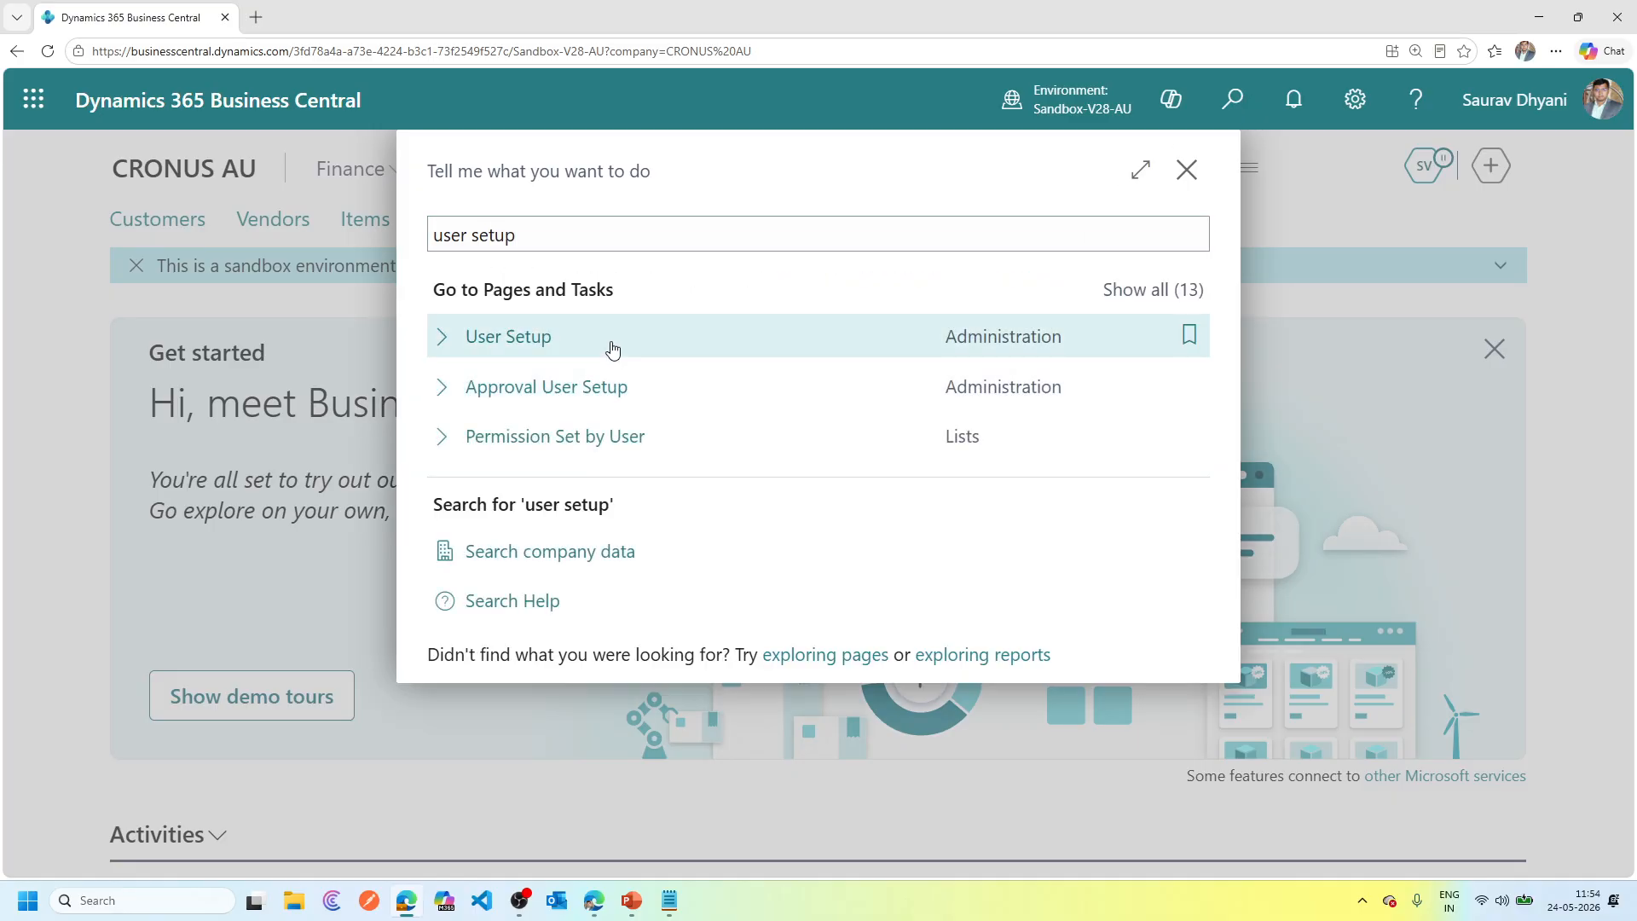
left_click(610, 341)
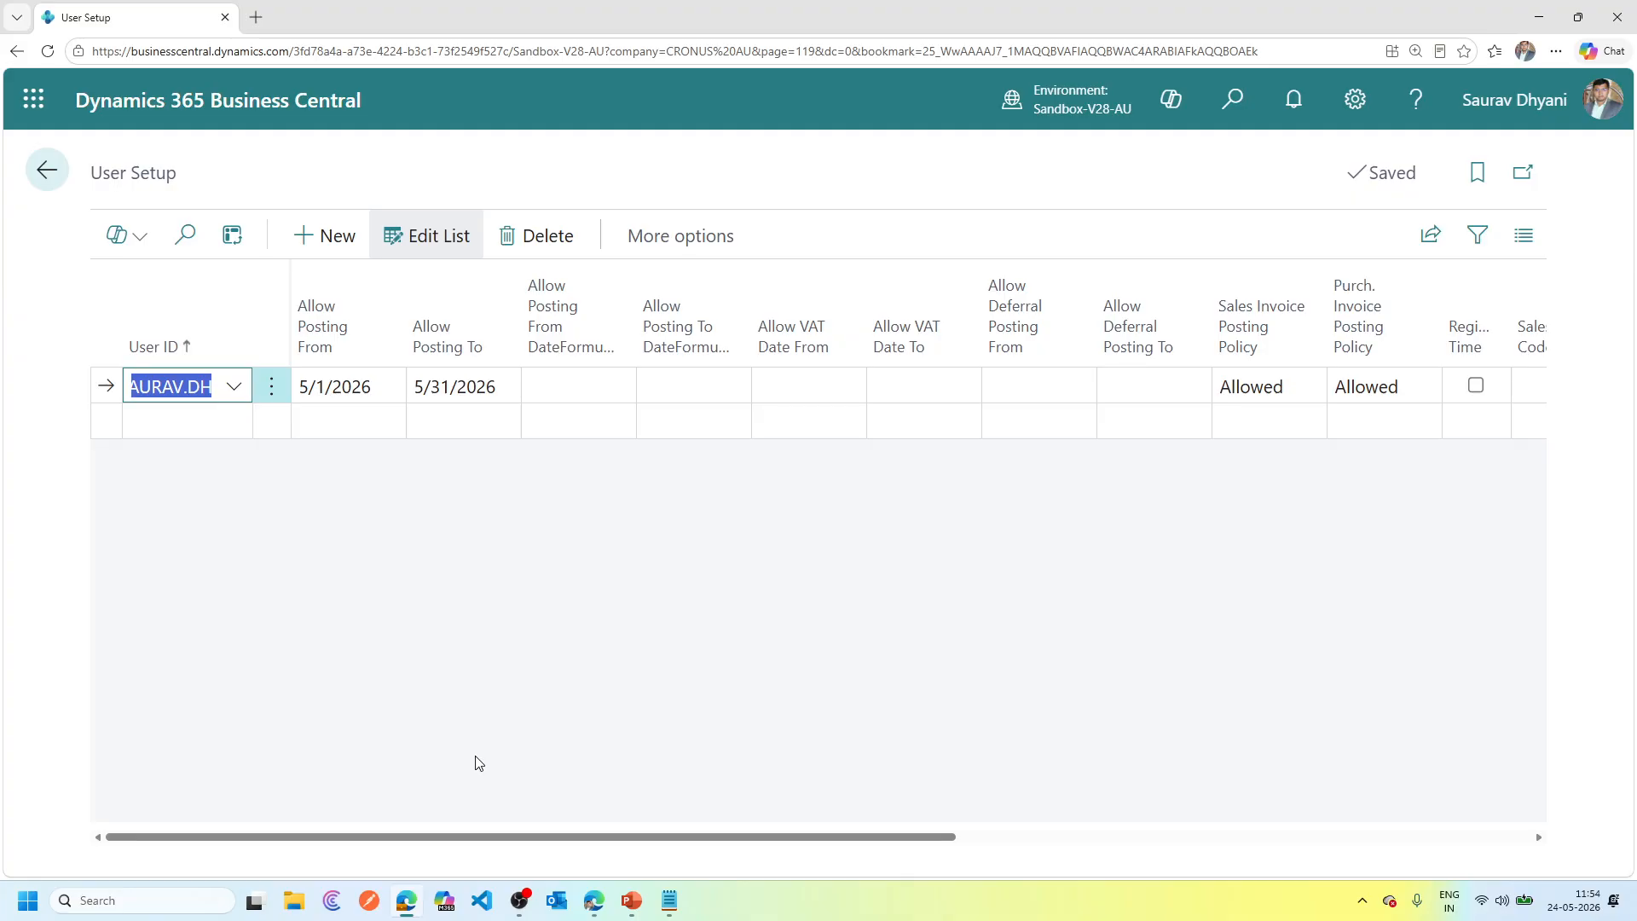
Set the existing user's Allow Posting From DateFormula to -CM and Allow Posting To DateFormula to +CM.
key("Tab")
key("Tab")
key("Tab")
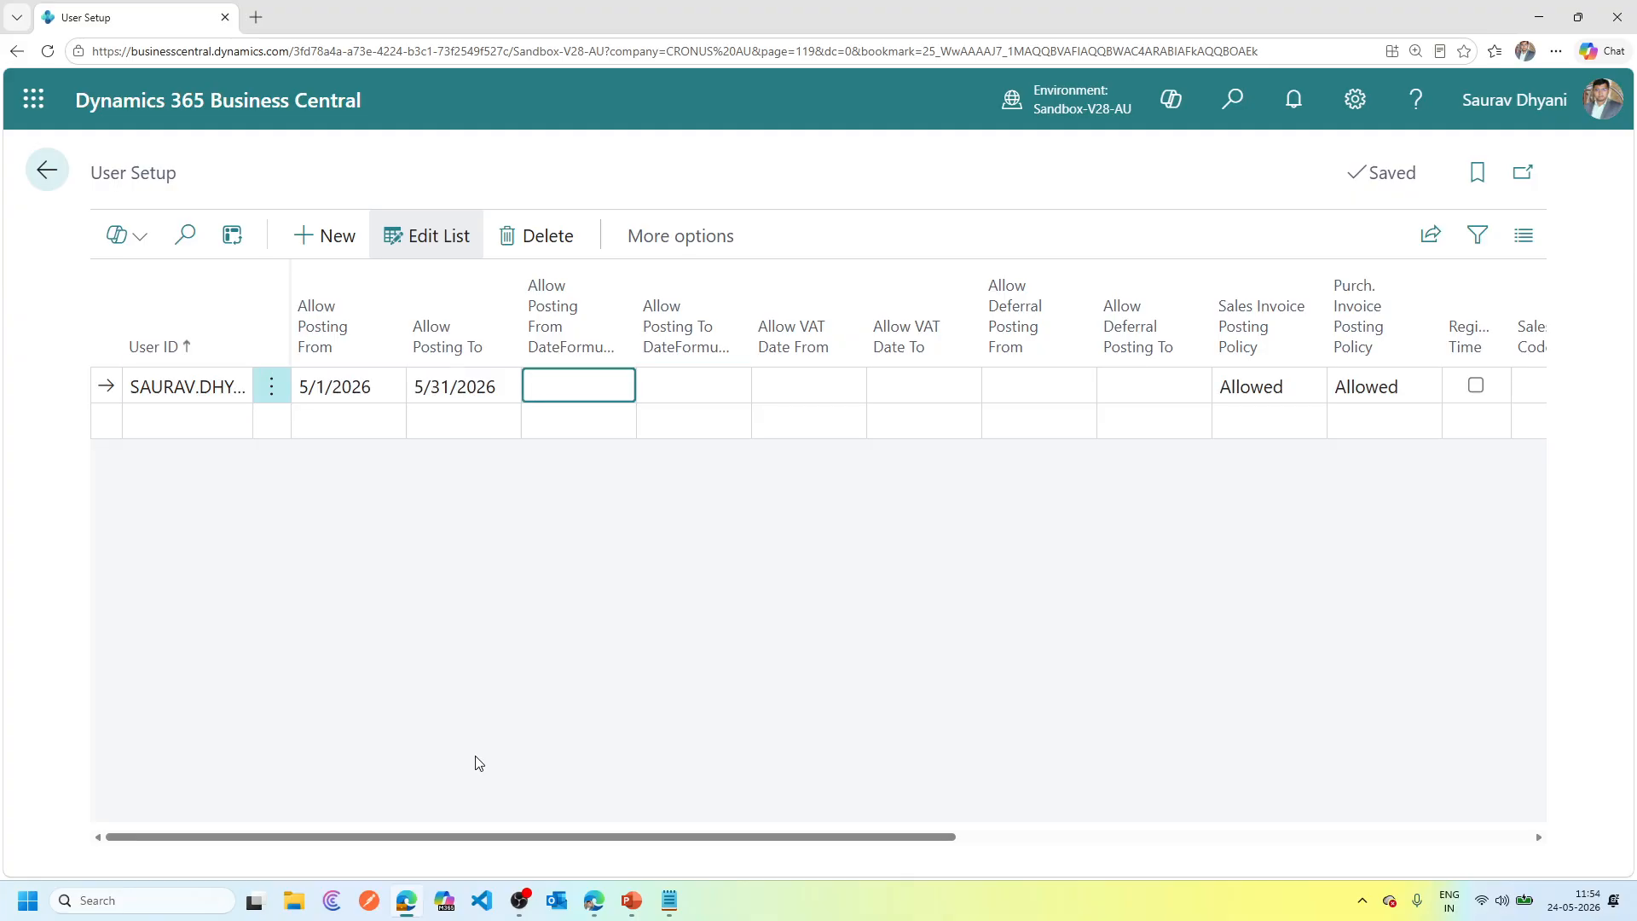
type("-CM")
key("Tab")
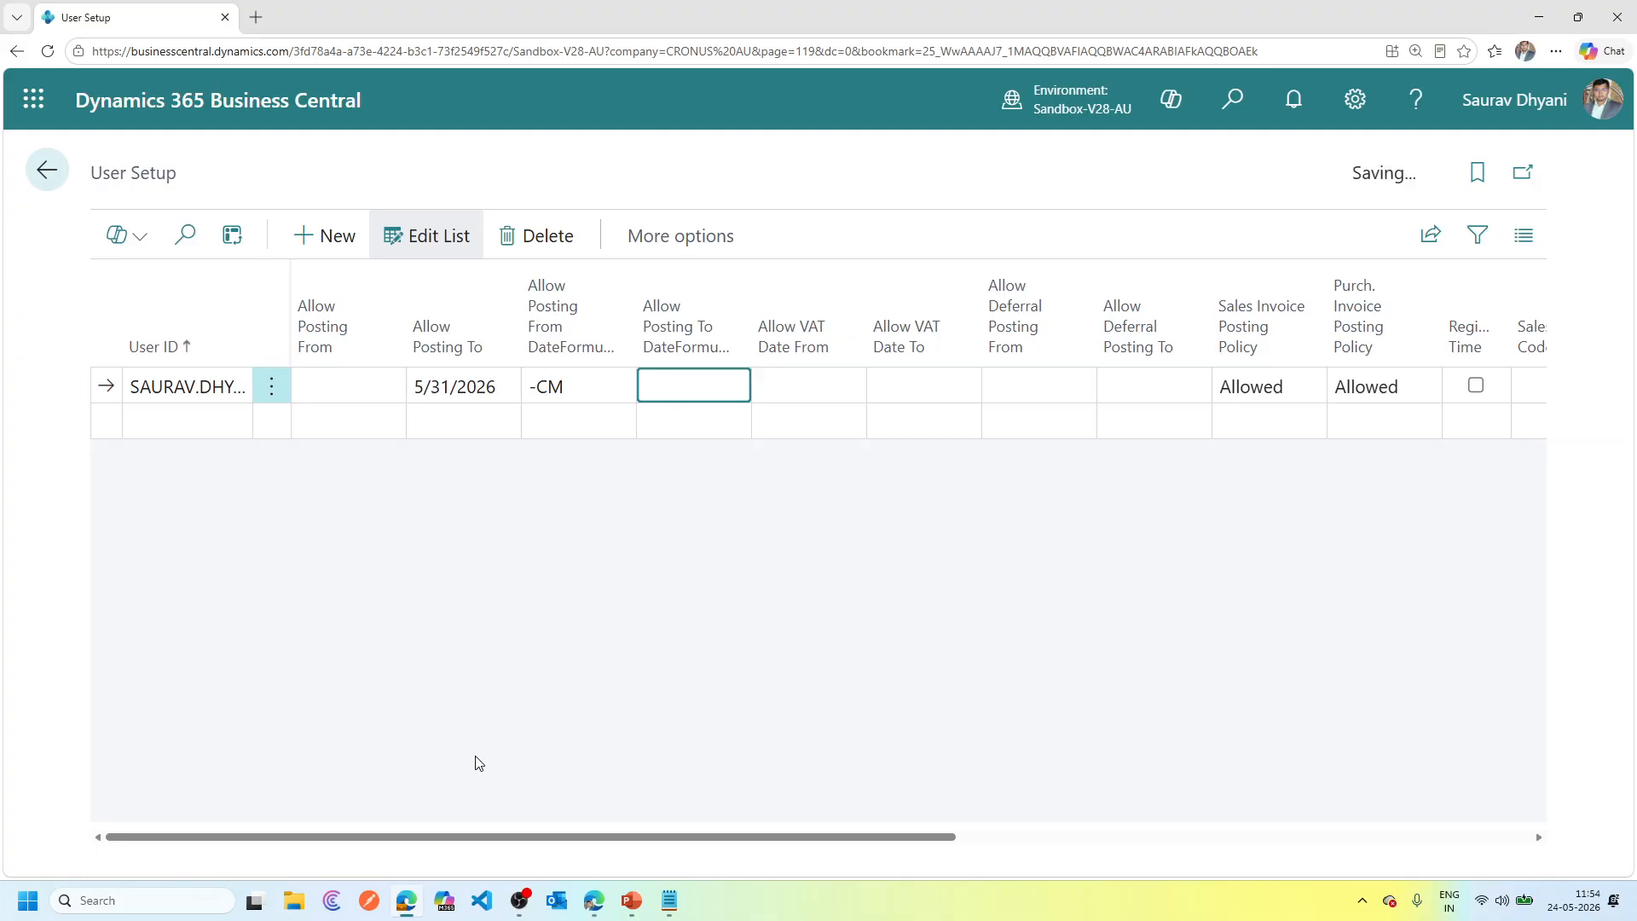
type("+CM")
key("Tab")
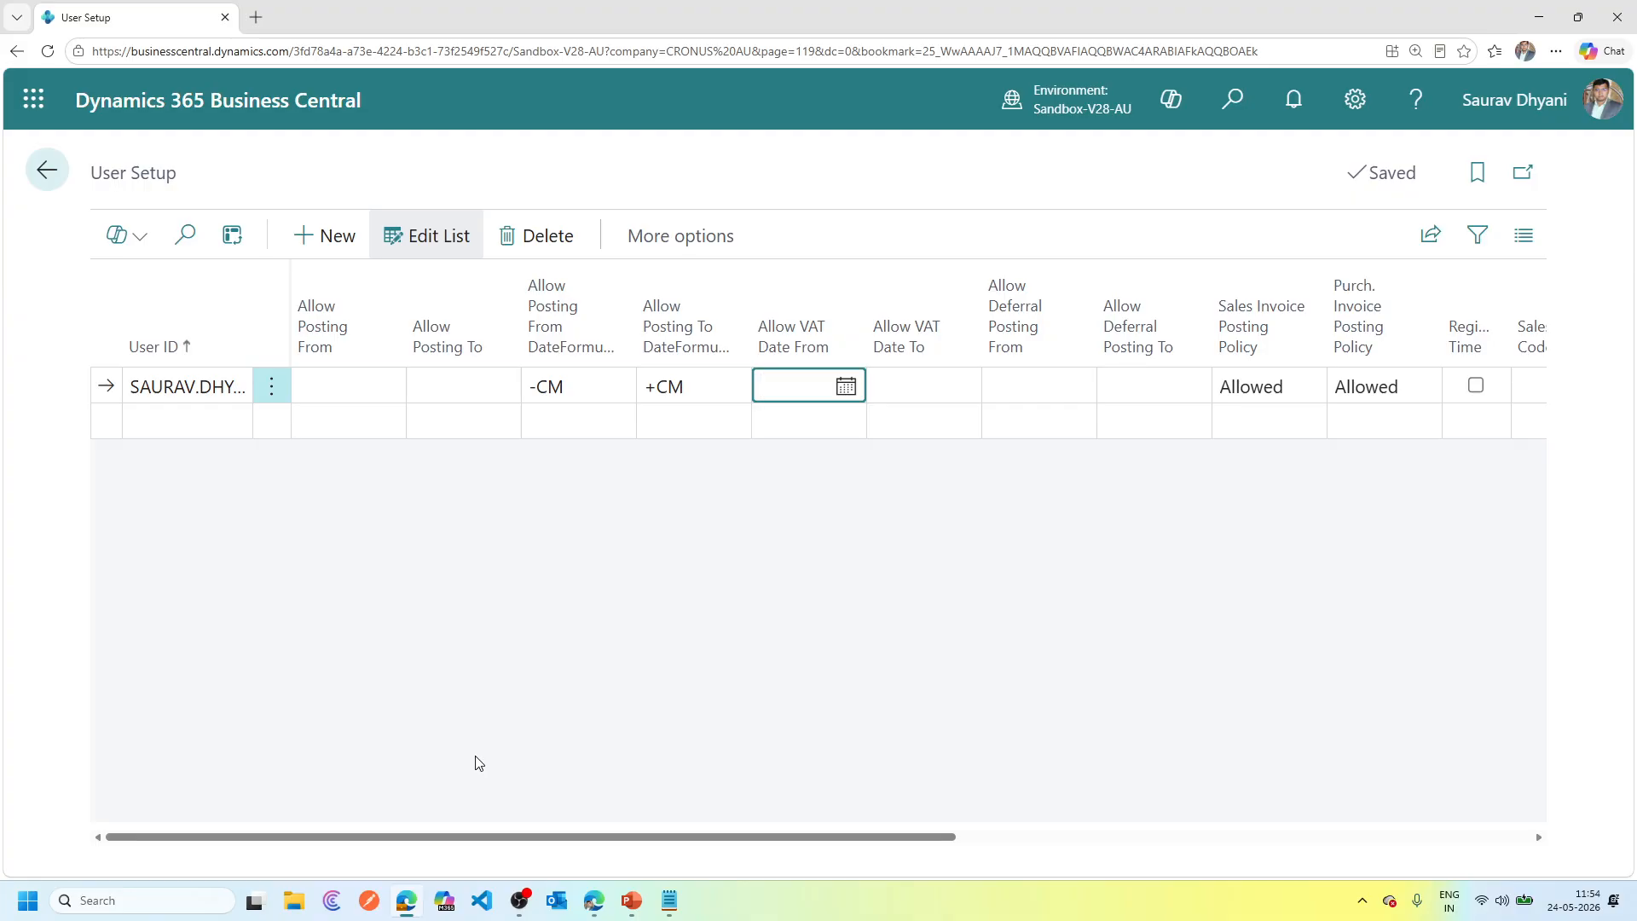
Leave User Setup, search for the general journal templates and open the General Journal Templates page.
left_click(50, 171)
left_click(1231, 114)
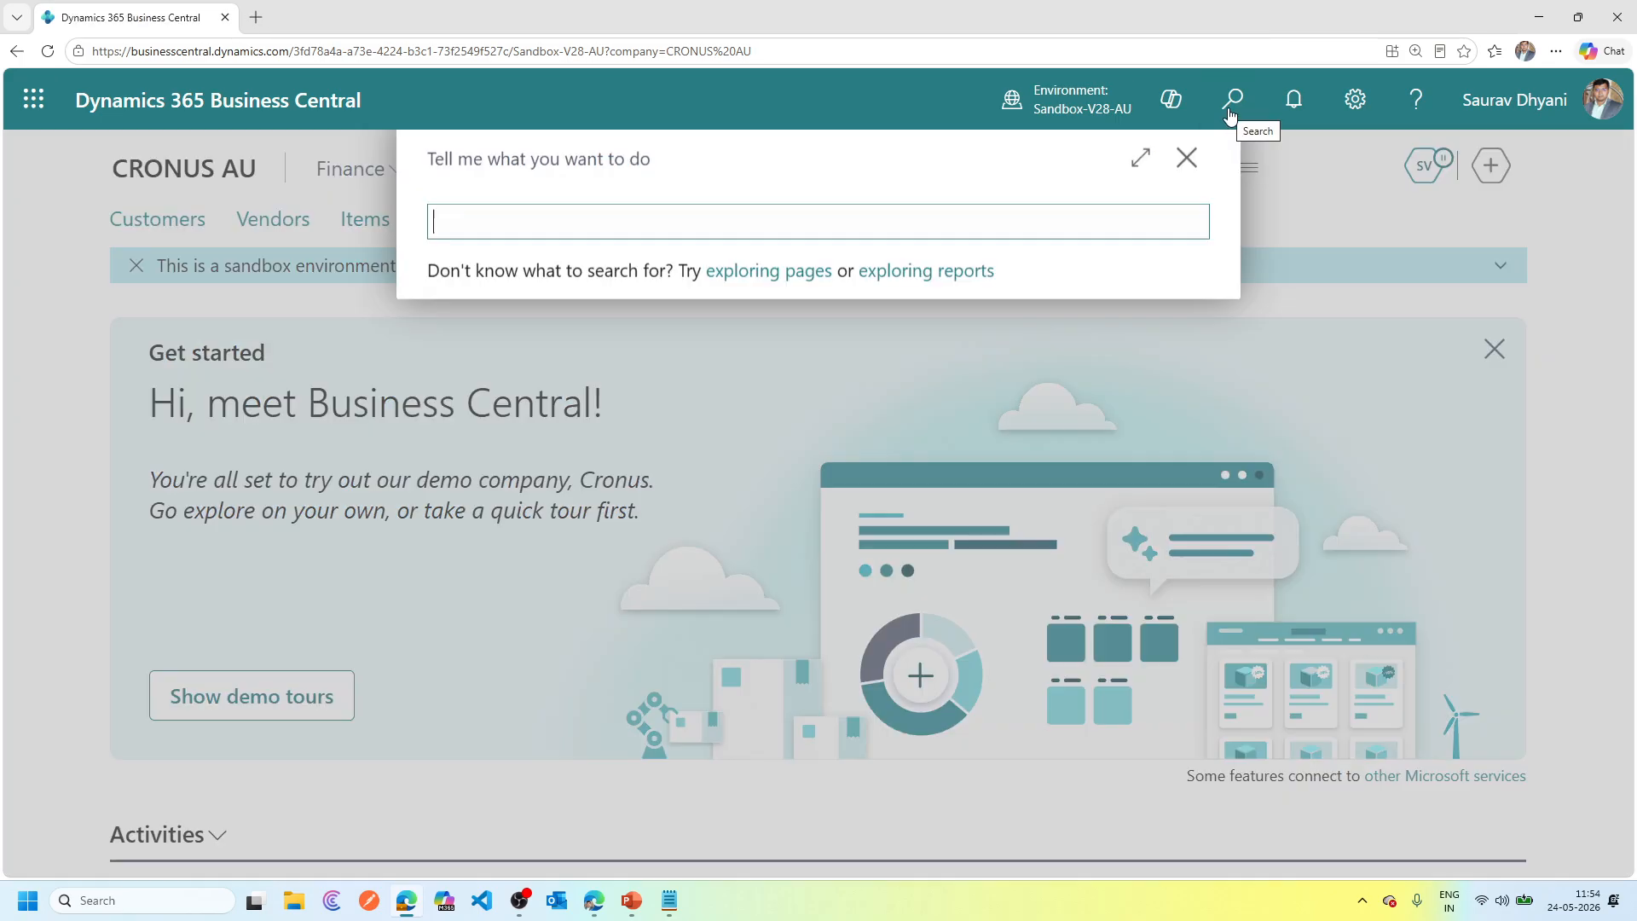
type("general j")
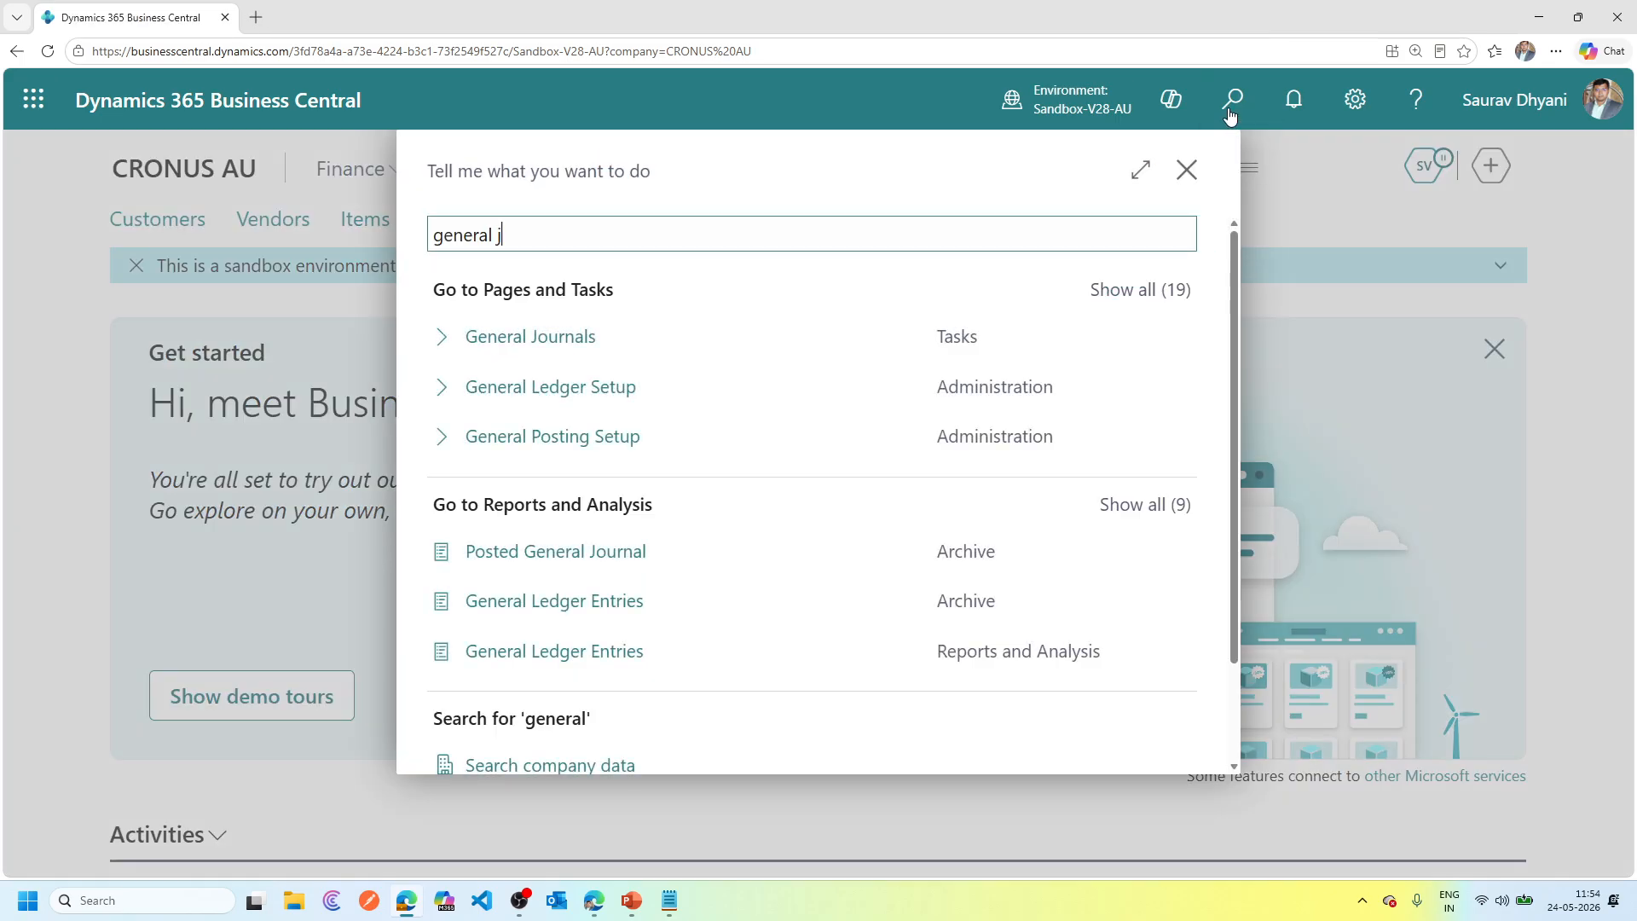
type("ournal tem")
left_click(582, 335)
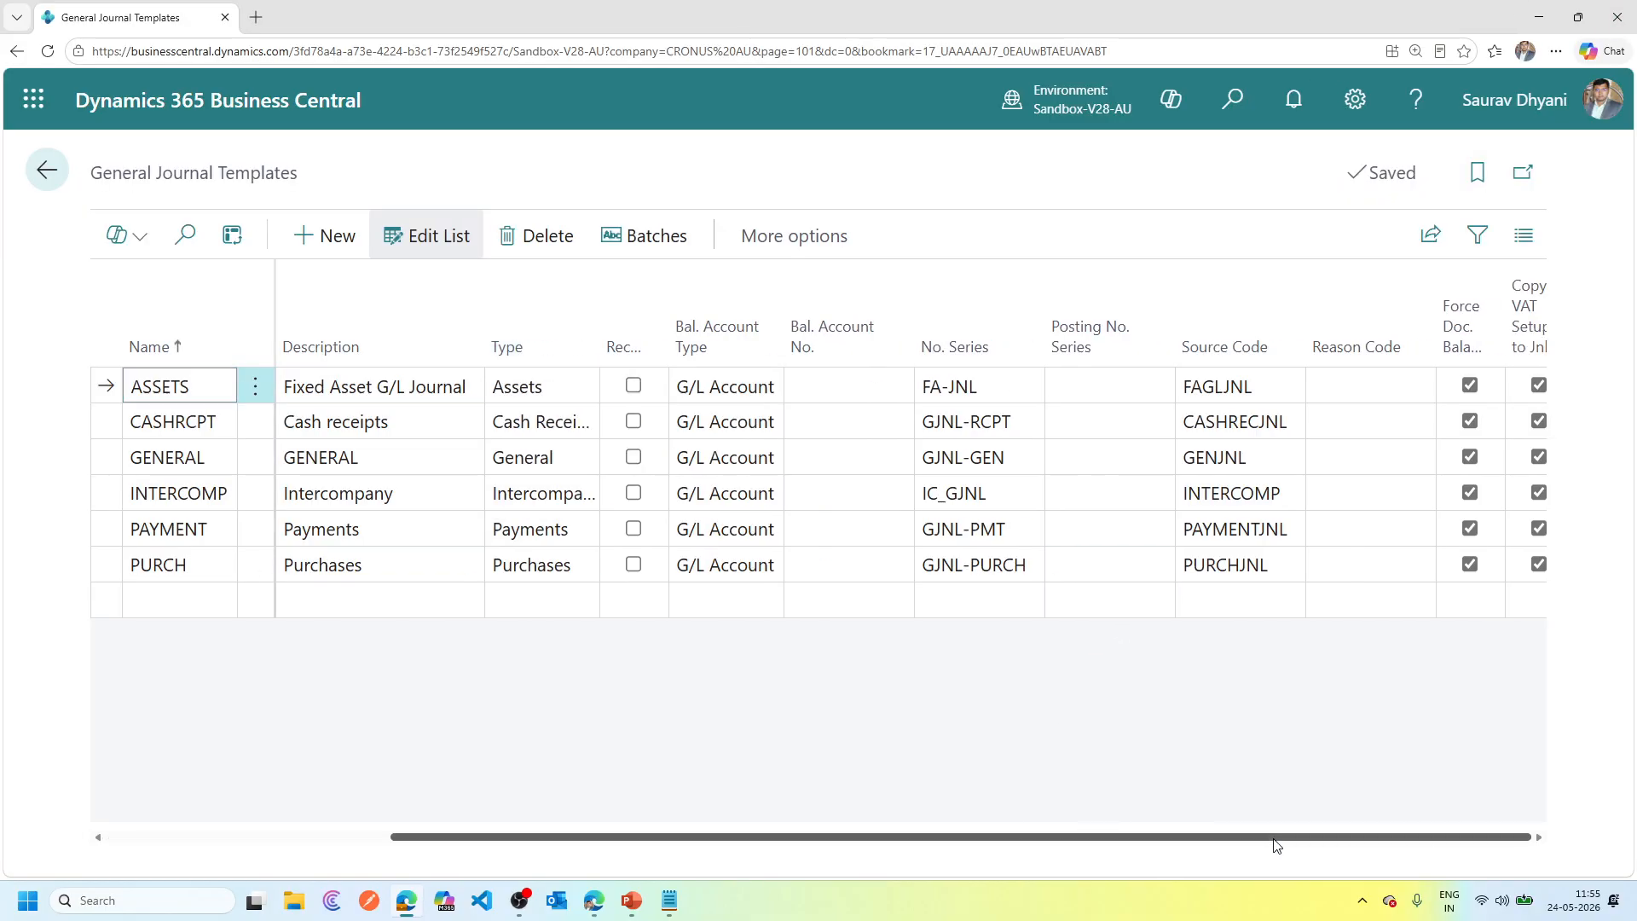
Inspect the General Journal Templates page and search its table fields for "allowed posting".
key("ctrl+alt+F1")
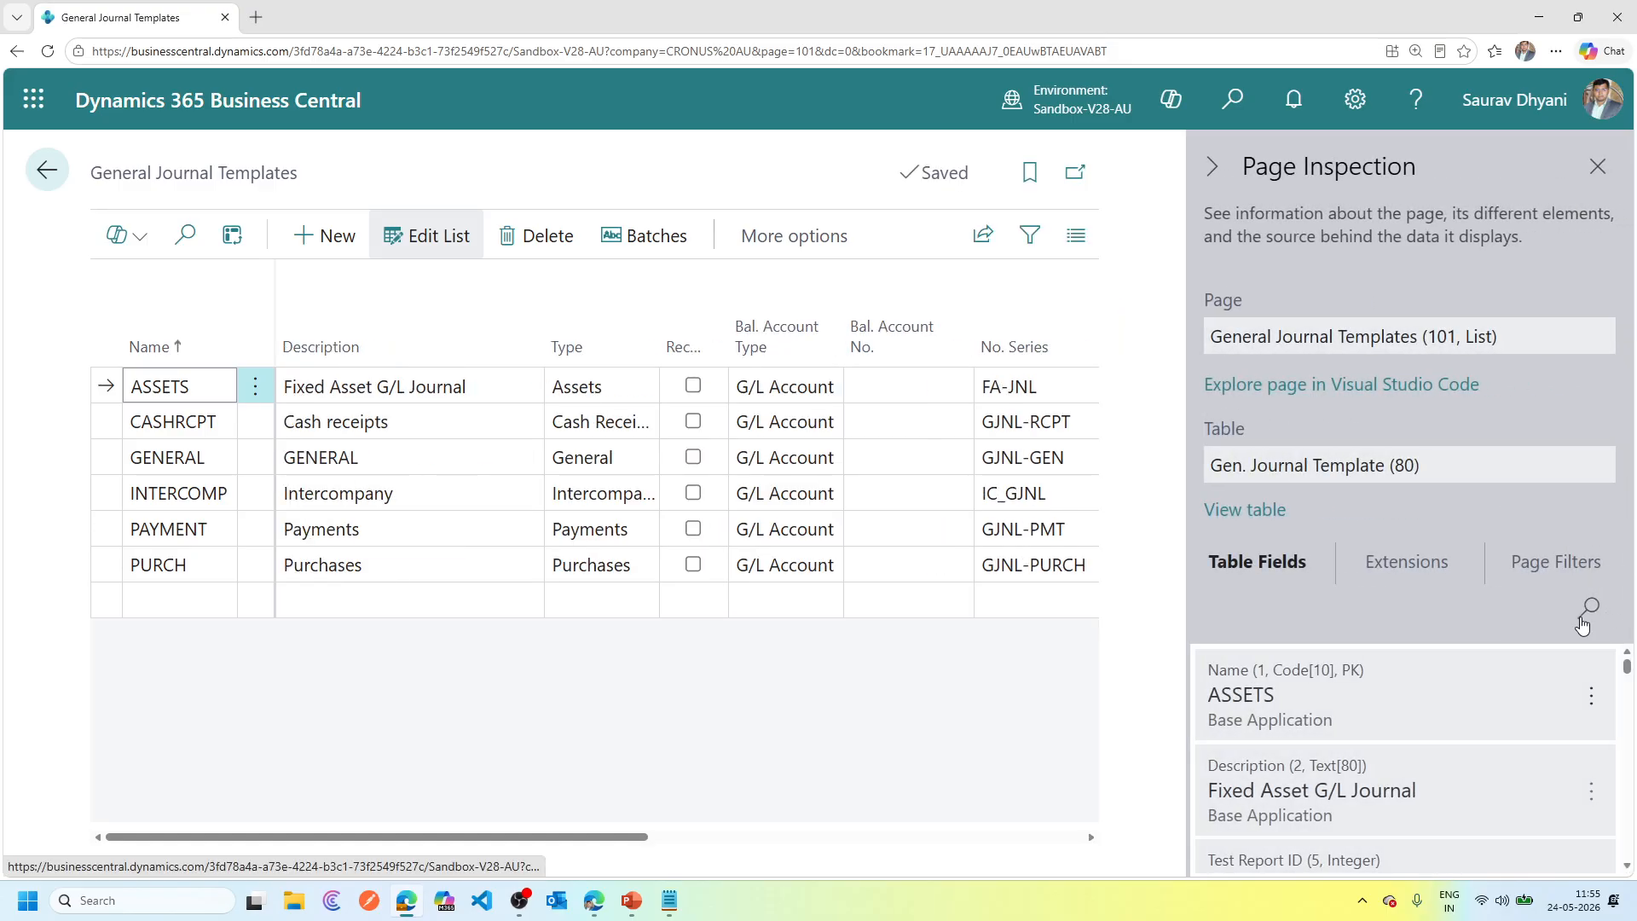
left_click(1586, 607)
type("ak")
key("BackSpace")
key("BackSpace")
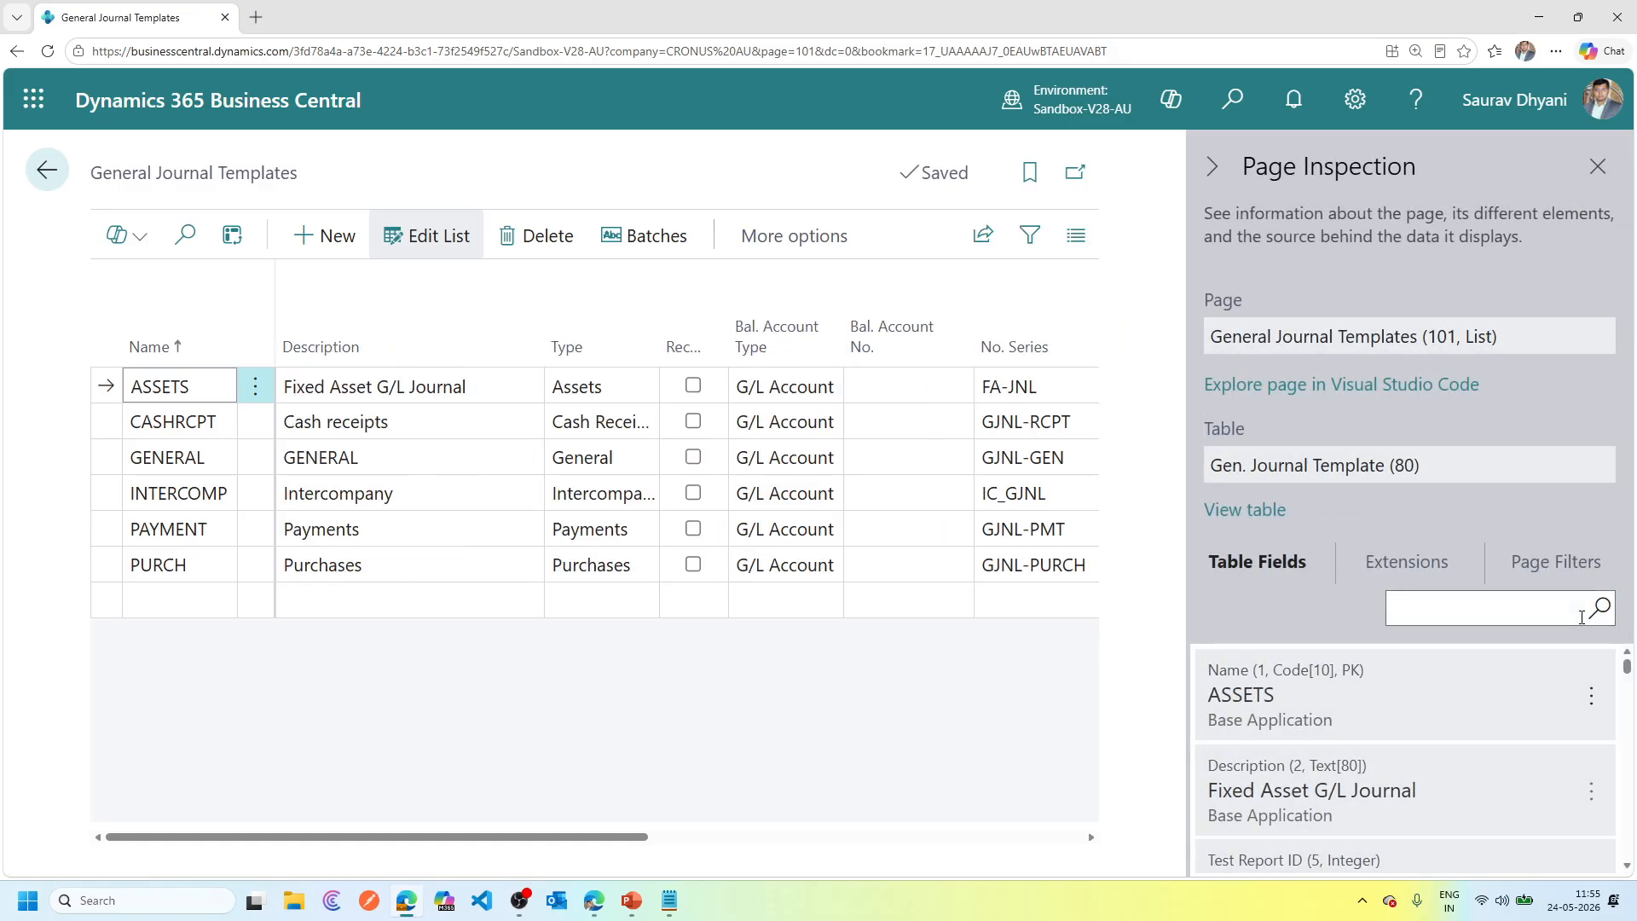
type("allowed posting")
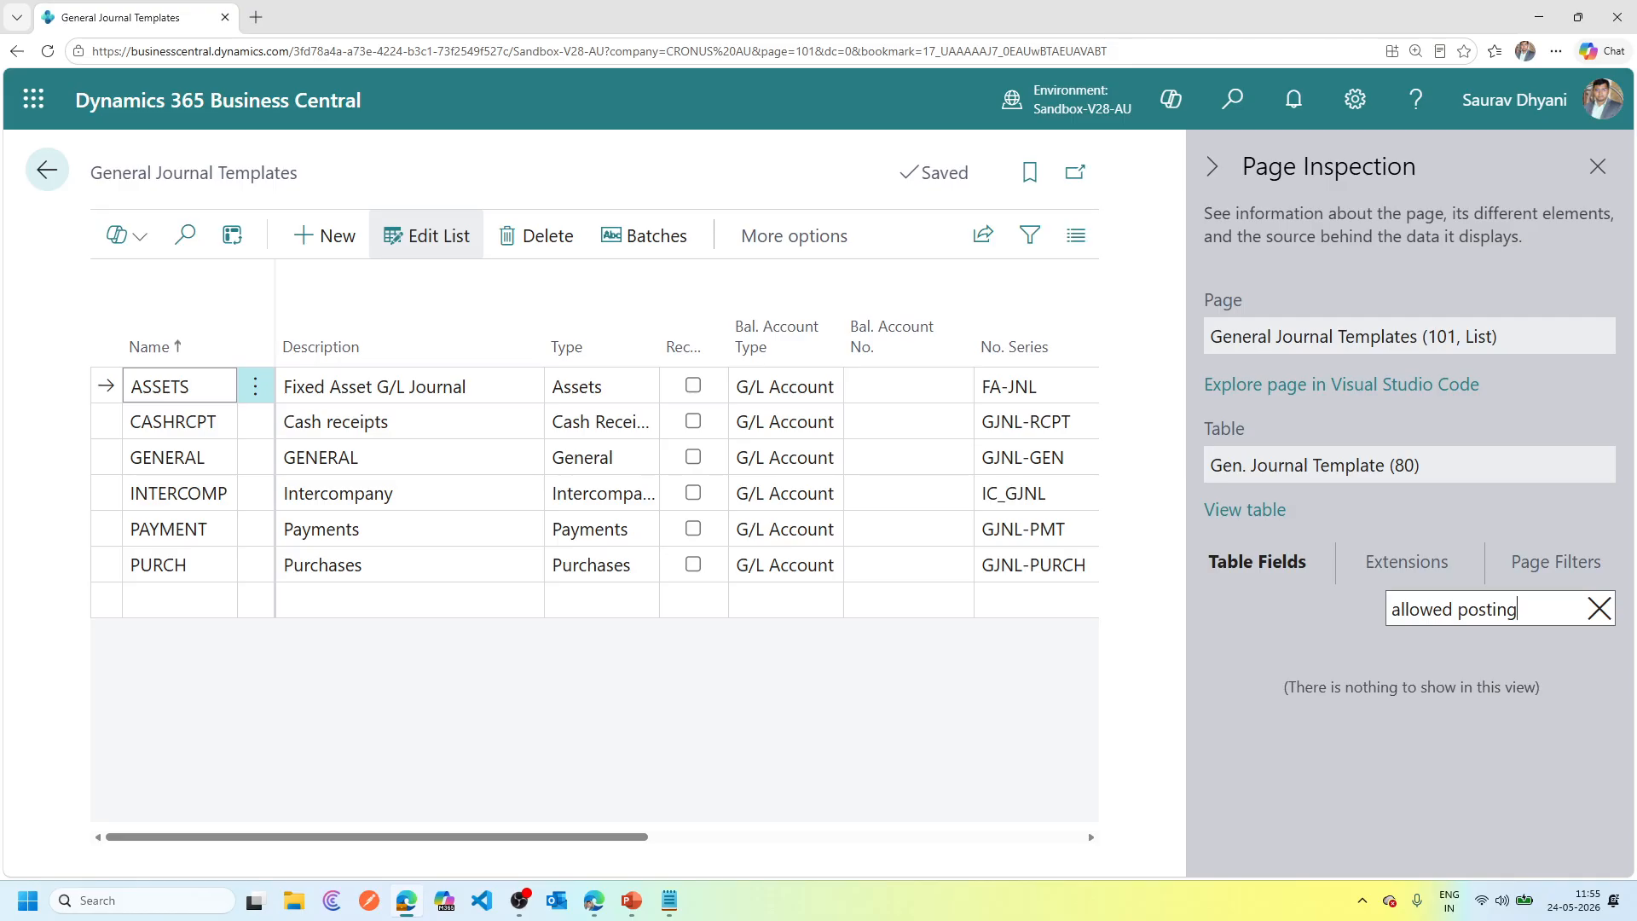
key("alt+Tab")
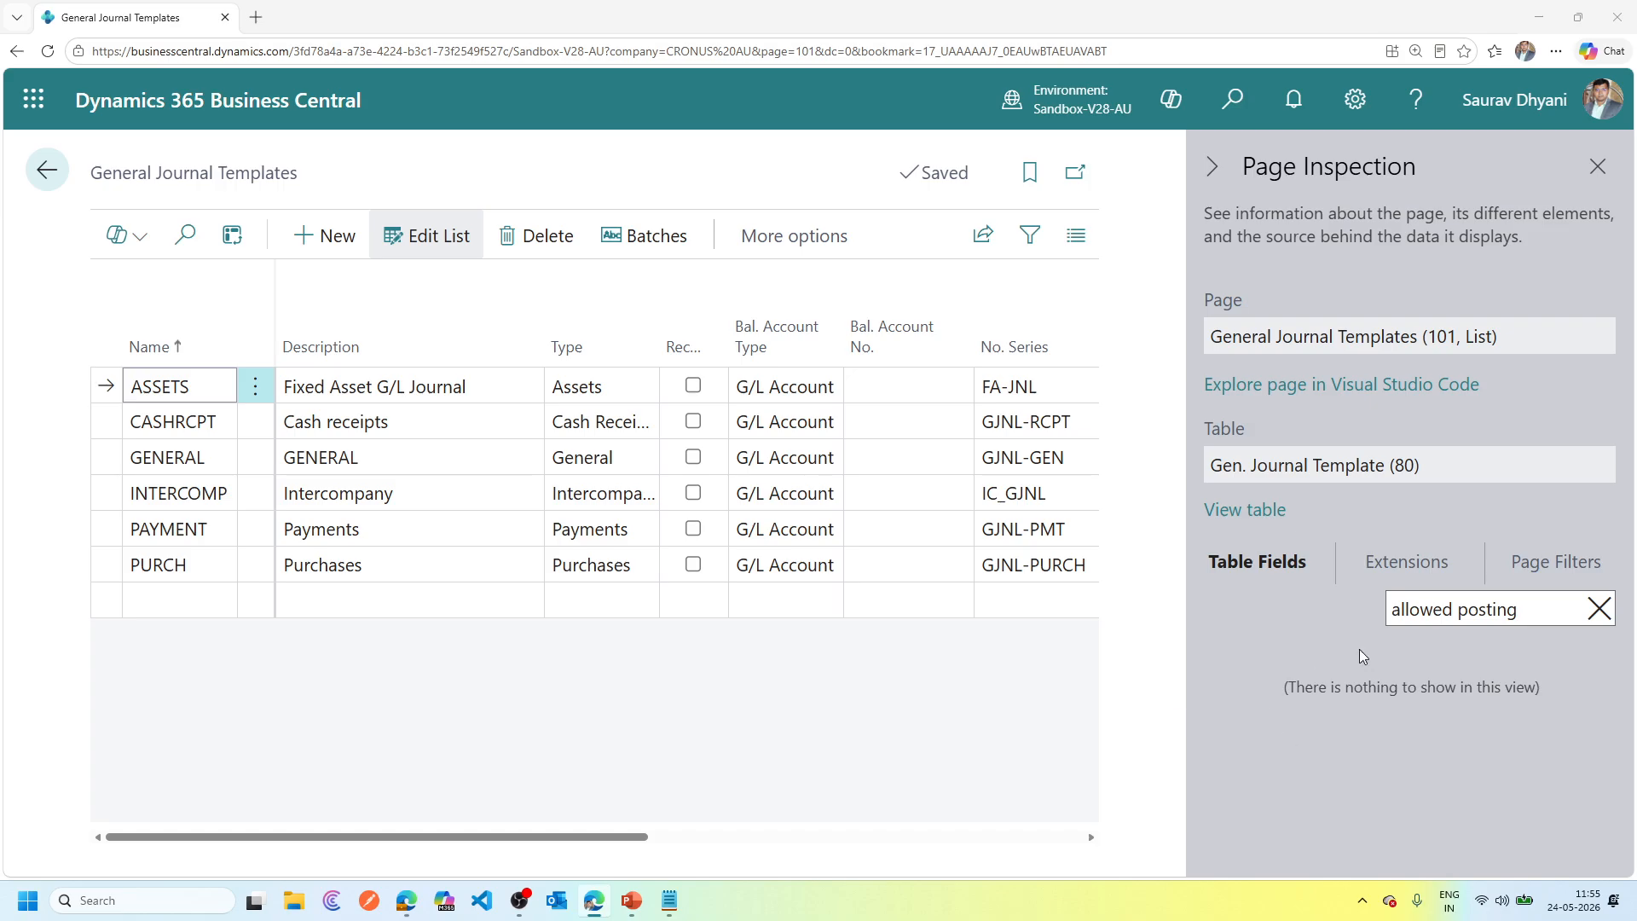
Change the table field search in the page inspection to "allow posting".
left_click(1458, 609)
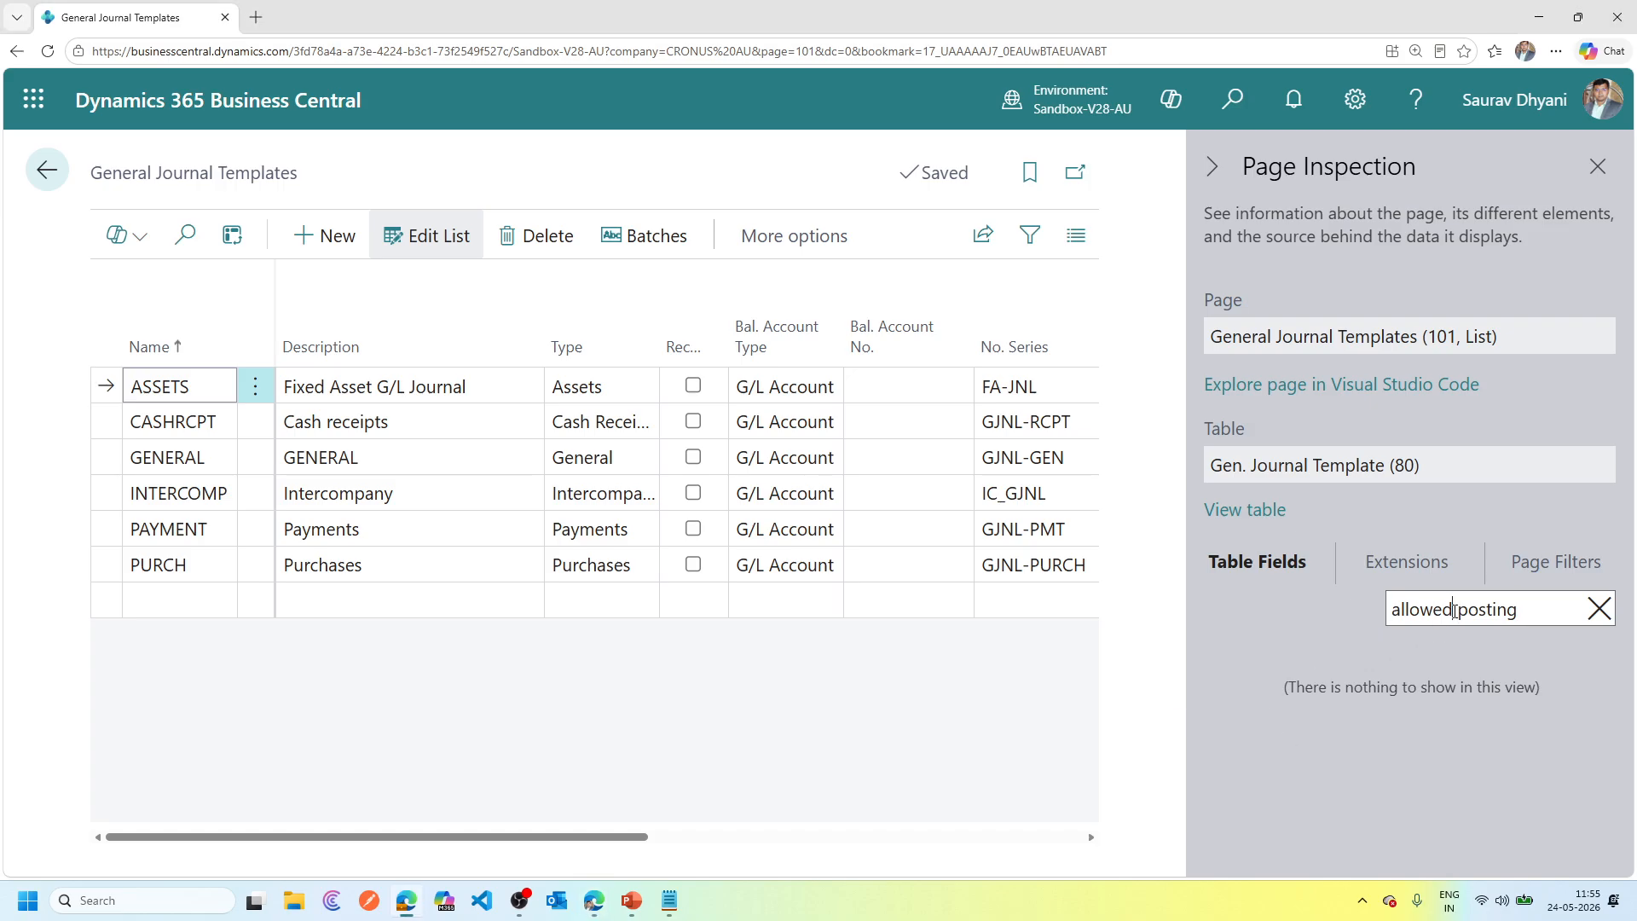
key("BackSpace")
key("BackSpace")
key("BackSpace")
type("w")
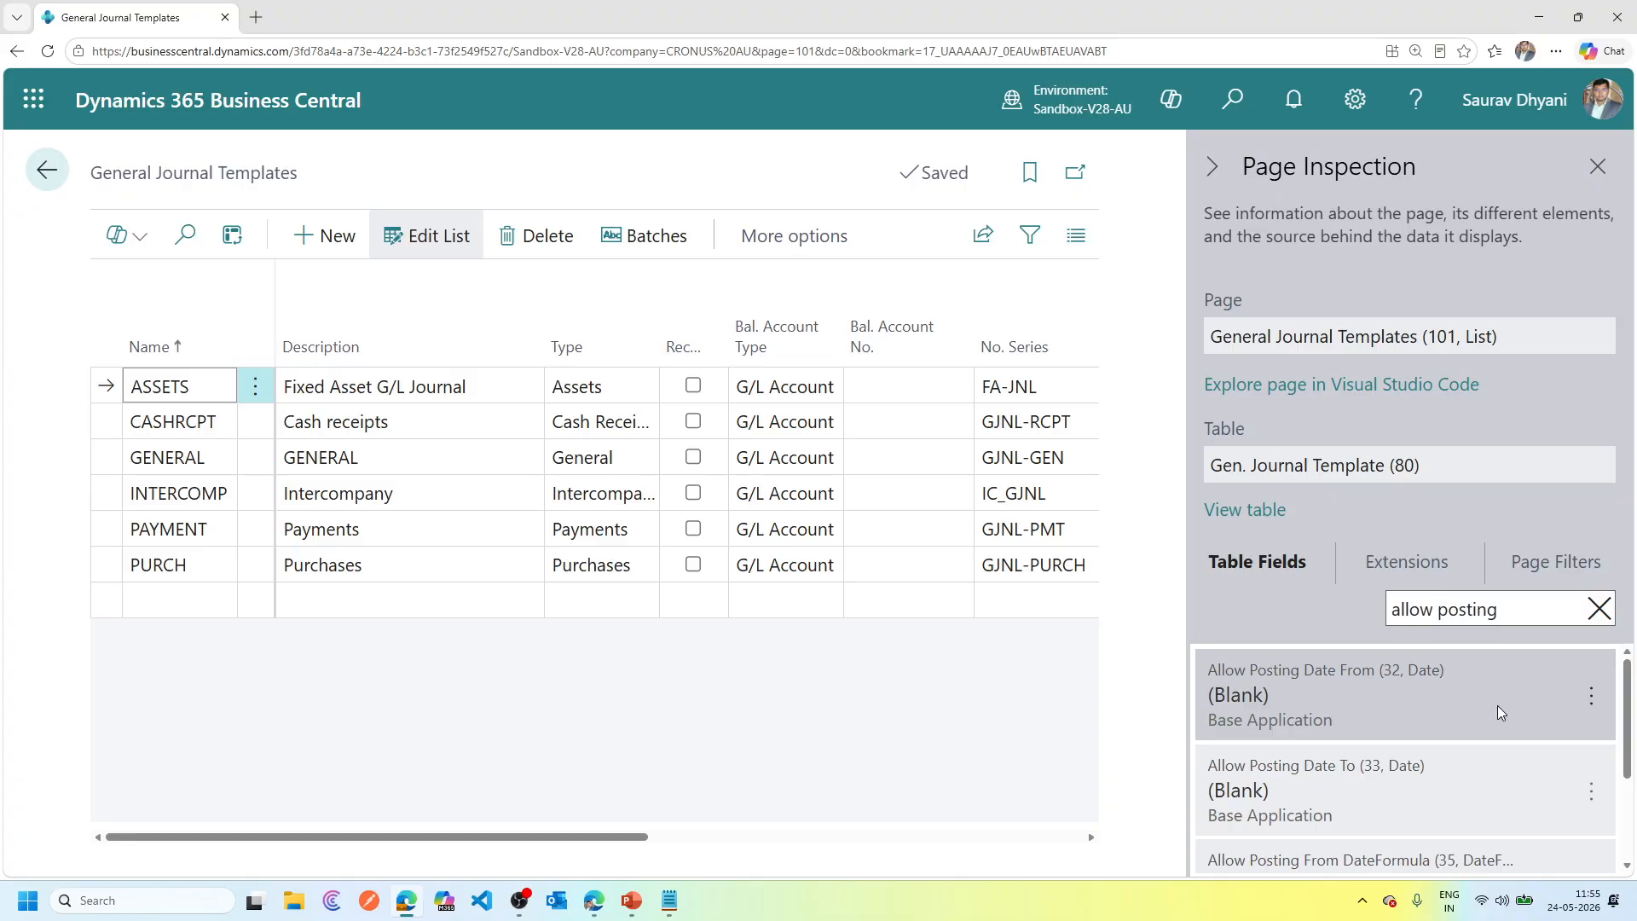
Review the Allow Posting Date From, Allow Posting Date To and both Allow Posting DateFormula entries in the inspected table fields.
left_click(1498, 705)
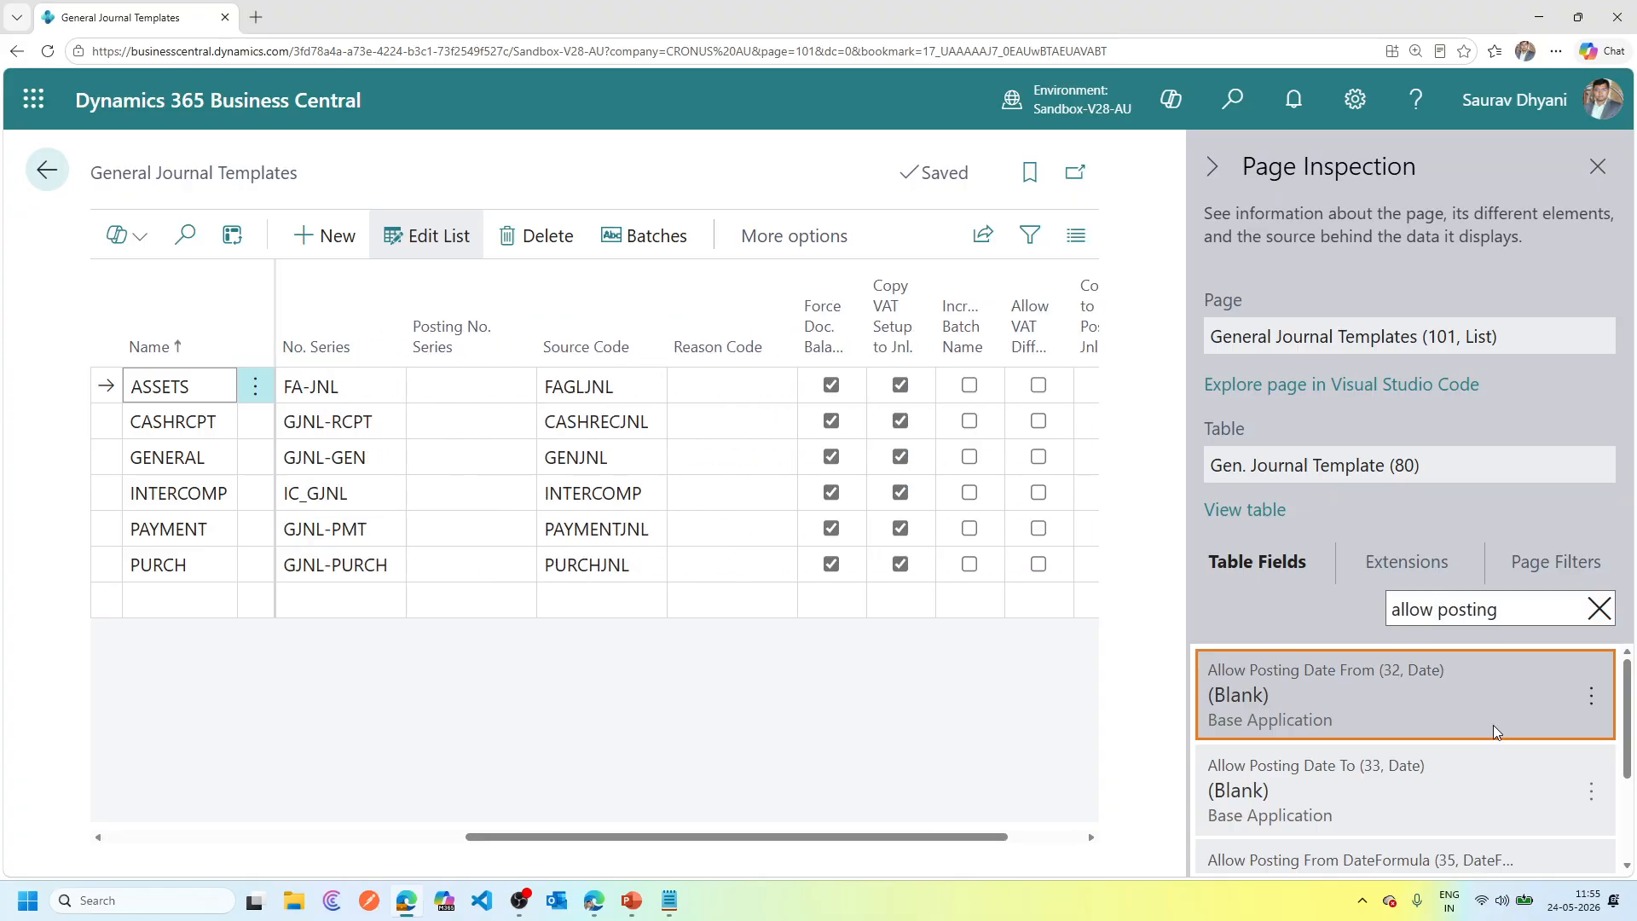
left_click(1470, 776)
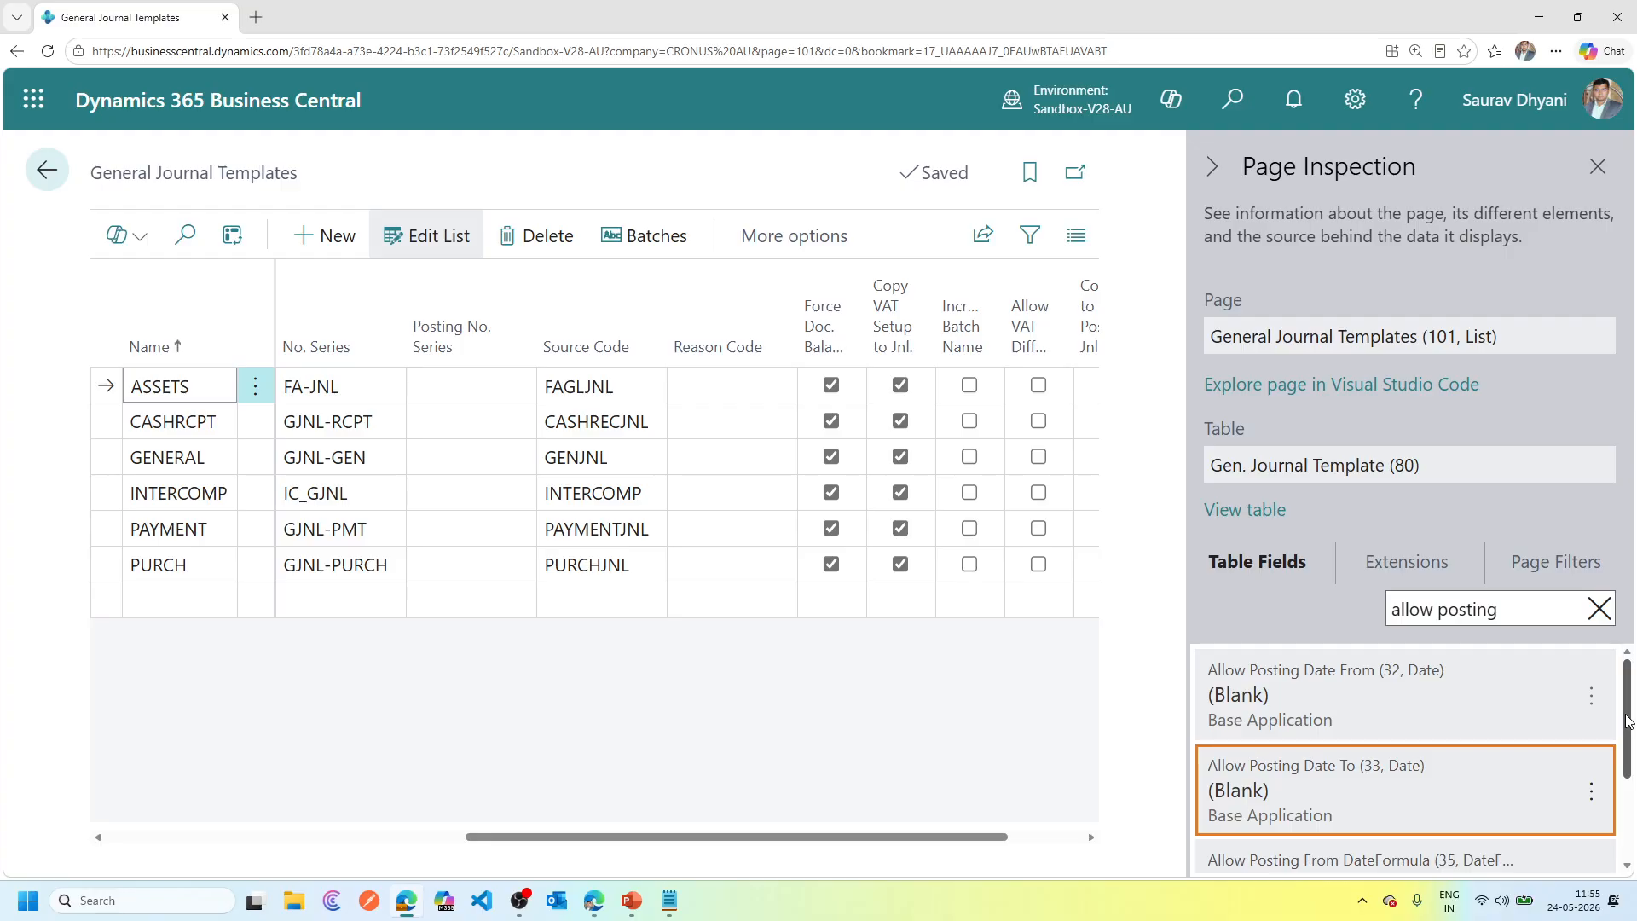
left_click_drag(1629, 722, 1629, 802)
left_click(1388, 786)
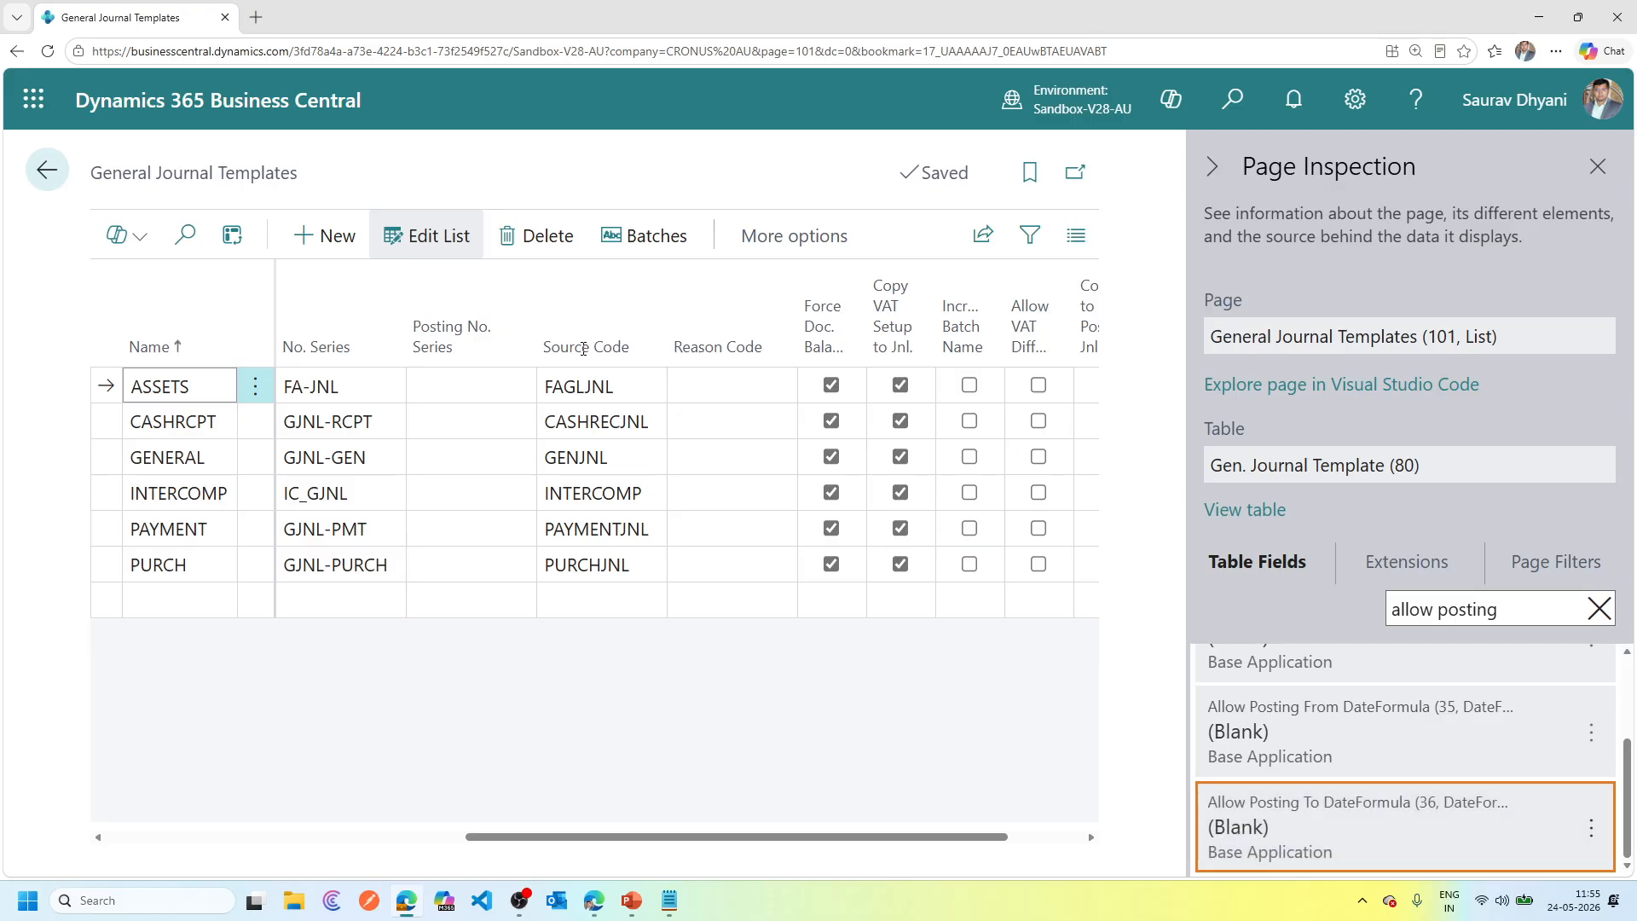
mouse_move(487, 335)
key("alt+Tab")
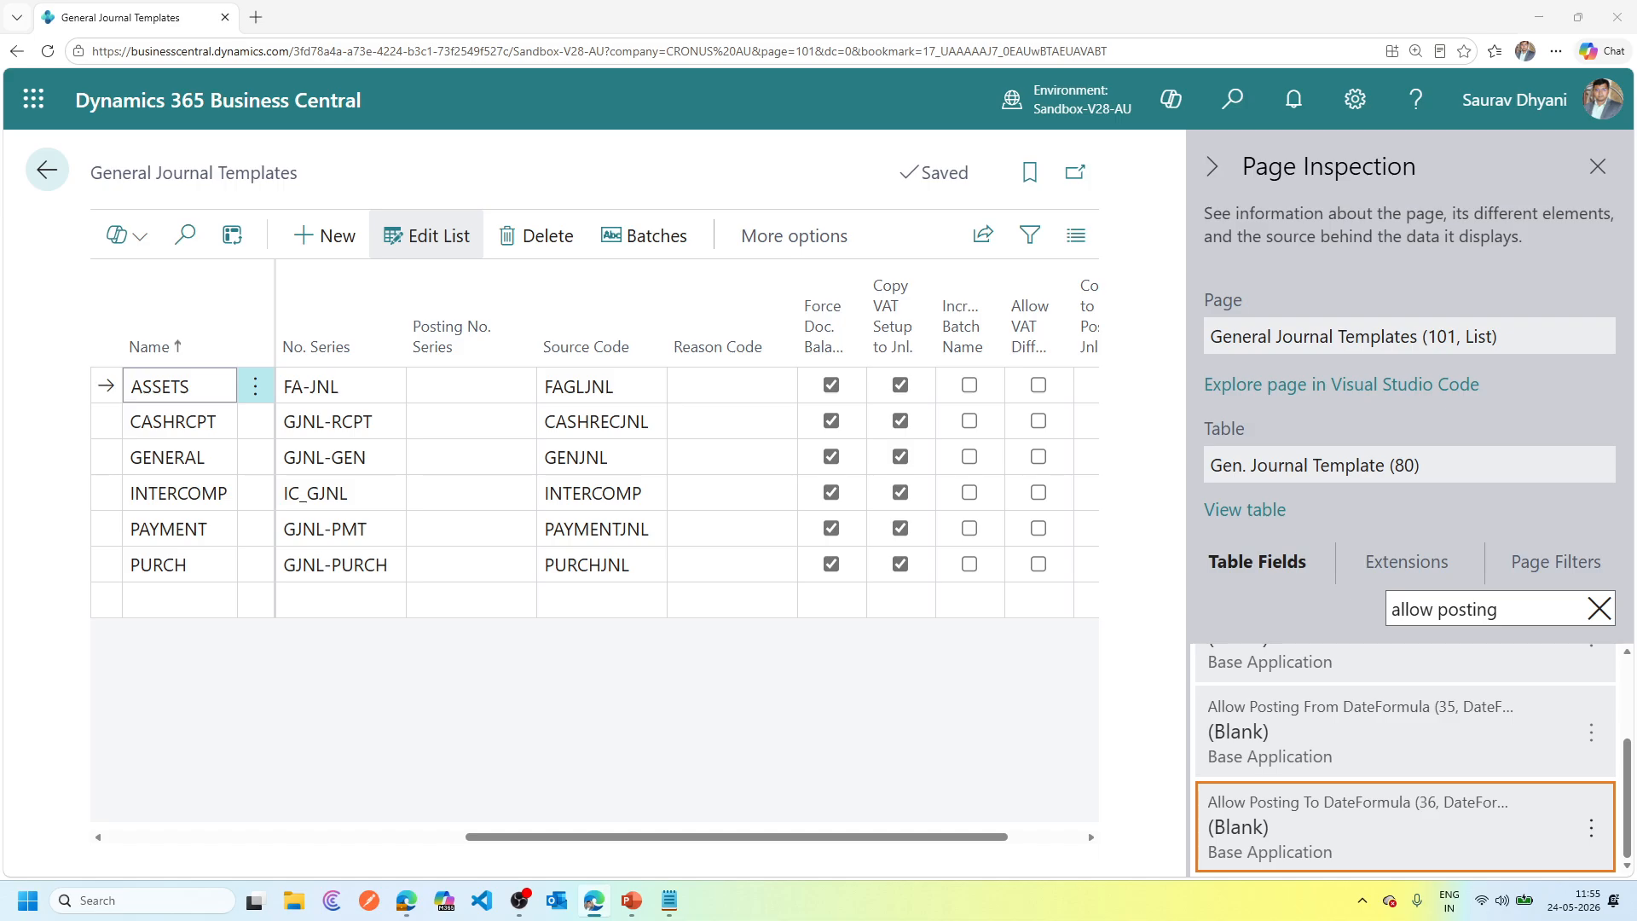
Search for "General Posting Setup" and open that page with the page inspection still showing.
left_click(1232, 100)
type("General Posting Setup")
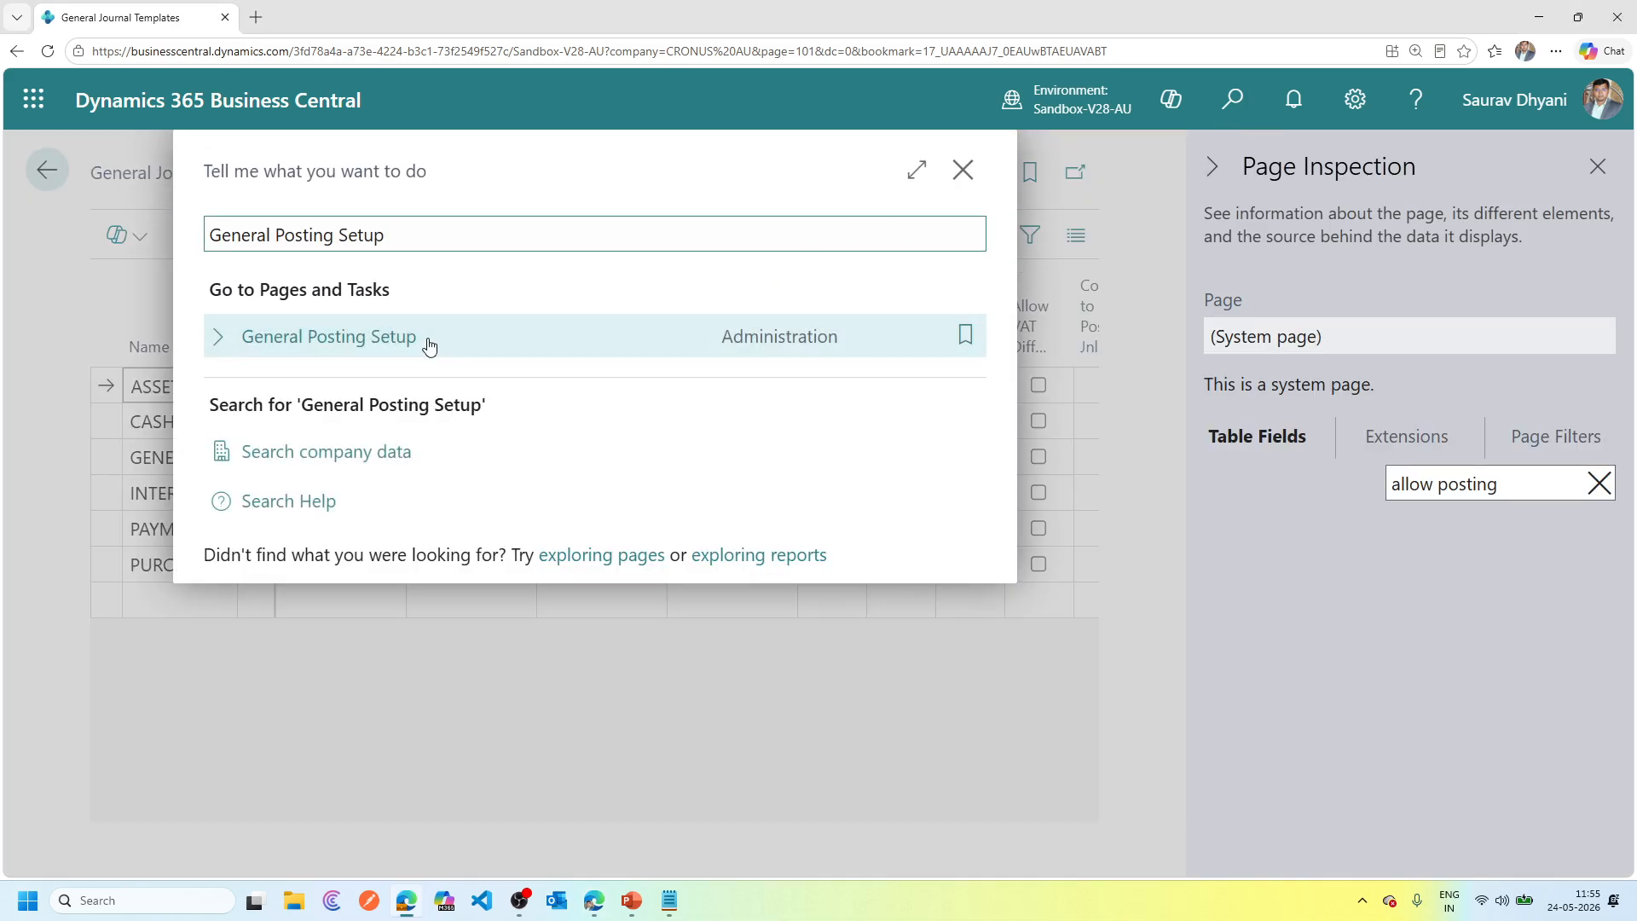
left_click(427, 343)
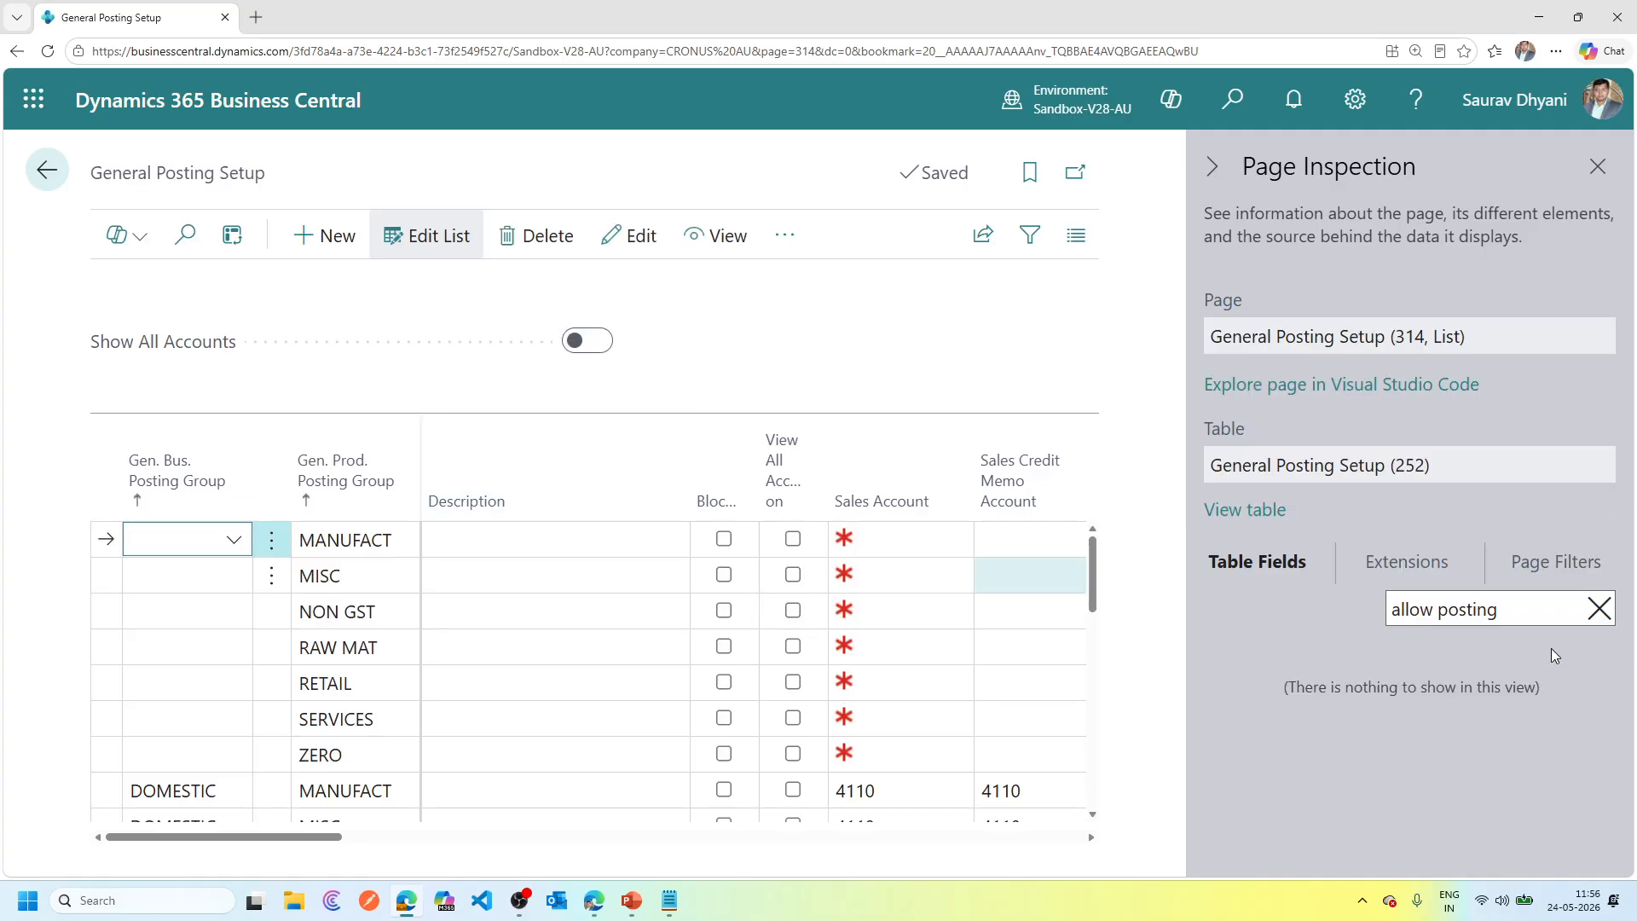
key("alt+Tab")
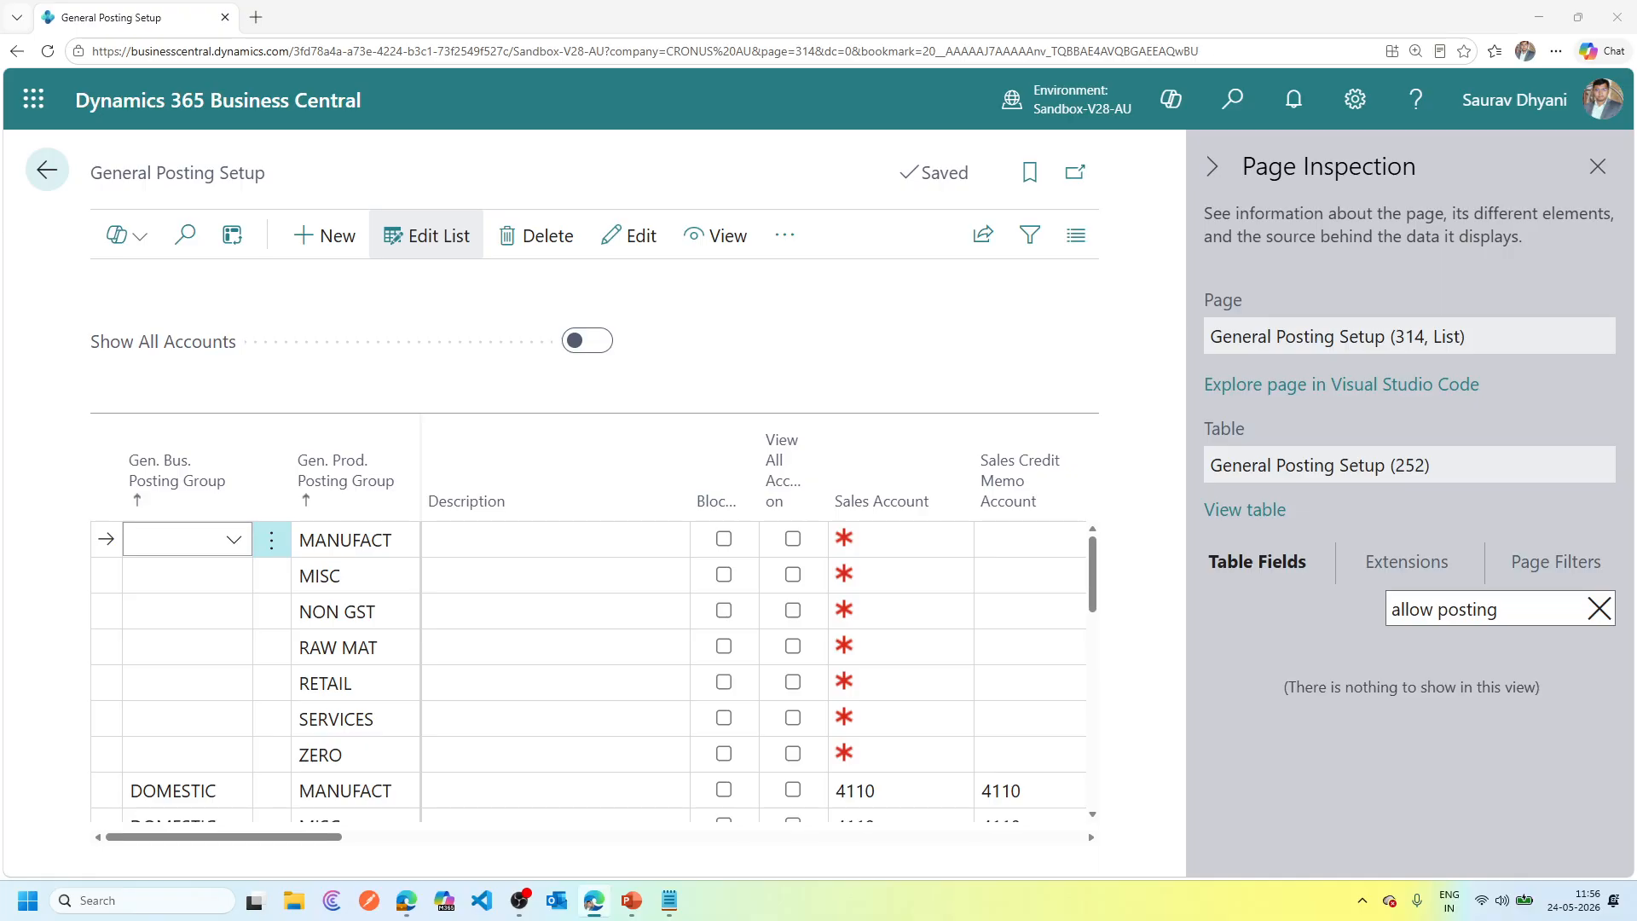
Search the inspected General Posting Setup table fields for "Name Mandatory" and check the last columns of the list.
triple_click(1528, 614)
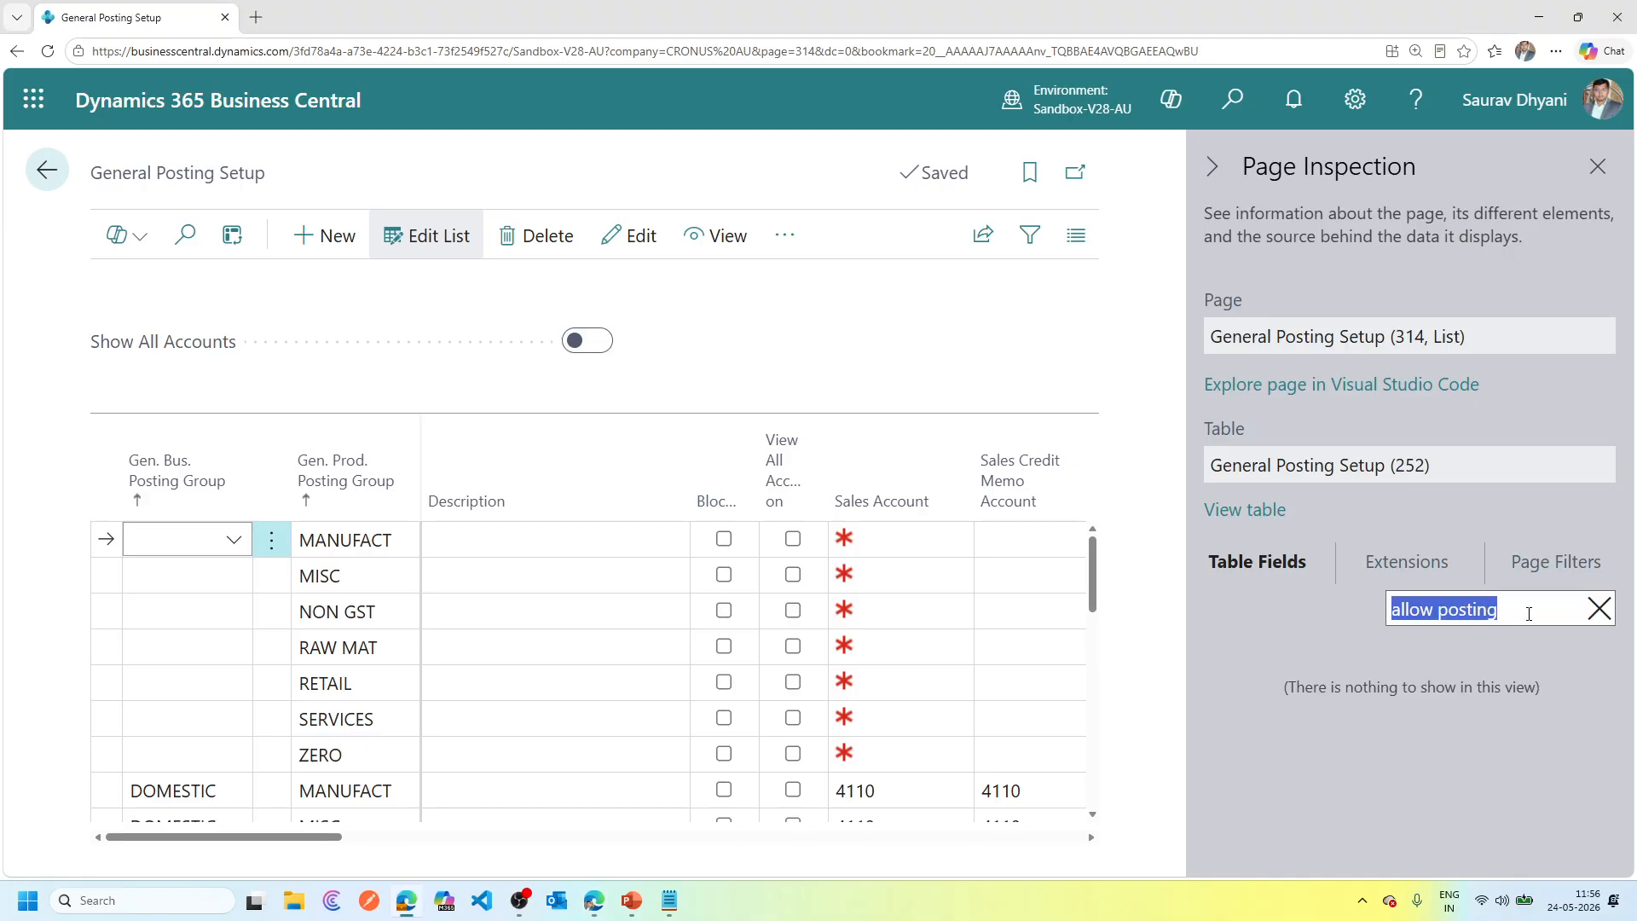
type("Name Mandatory")
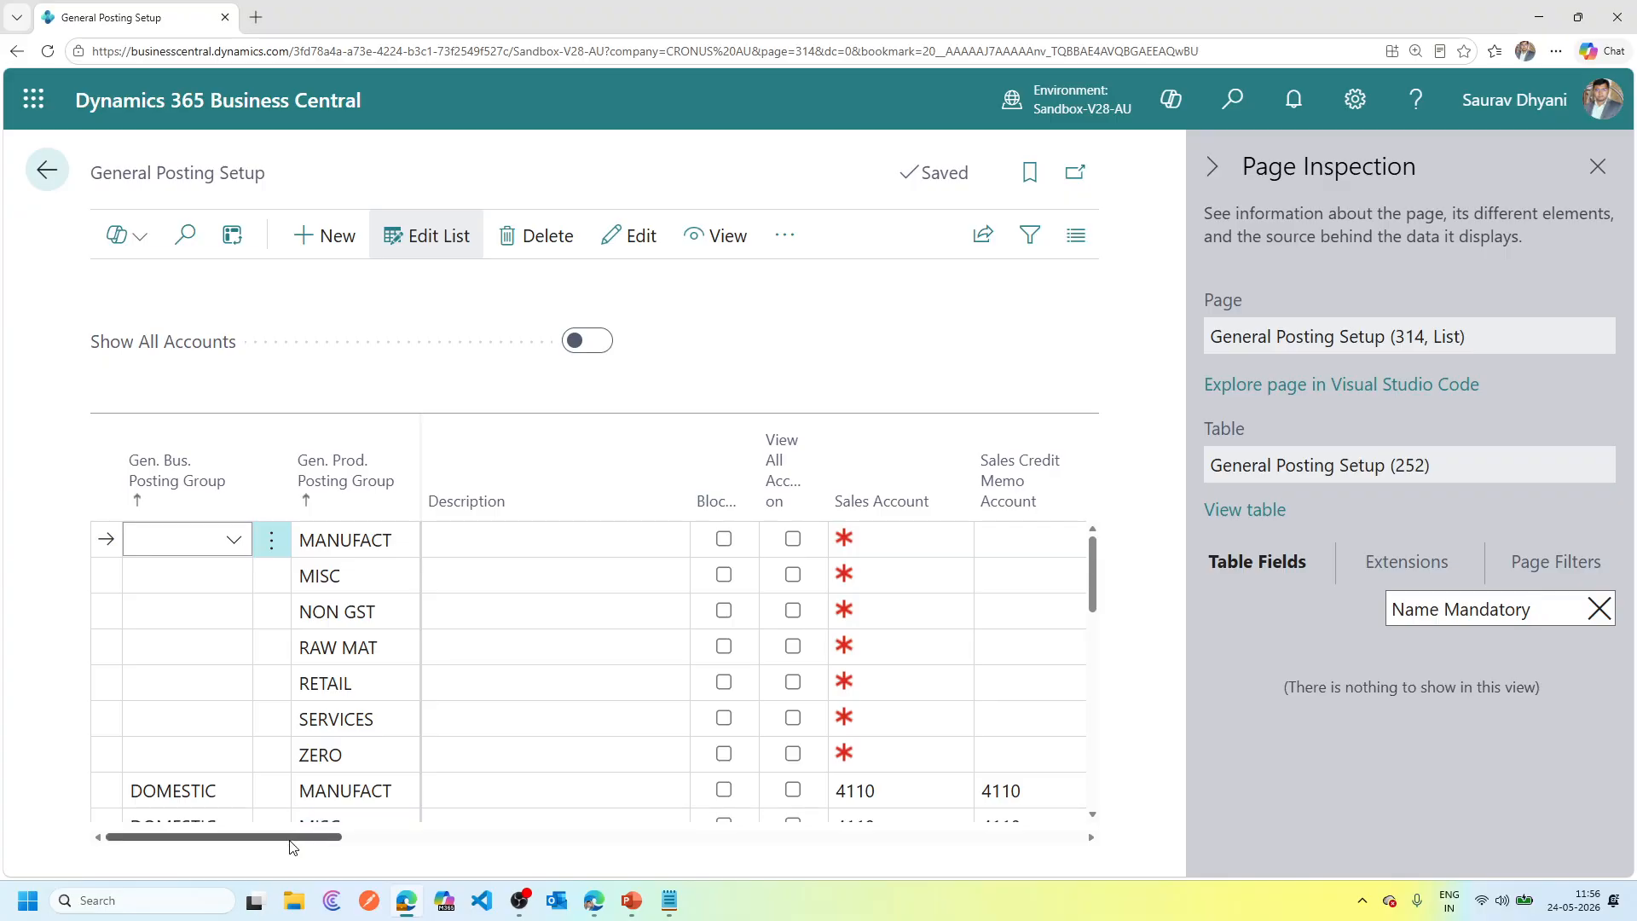
left_click_drag(308, 838, 1206, 826)
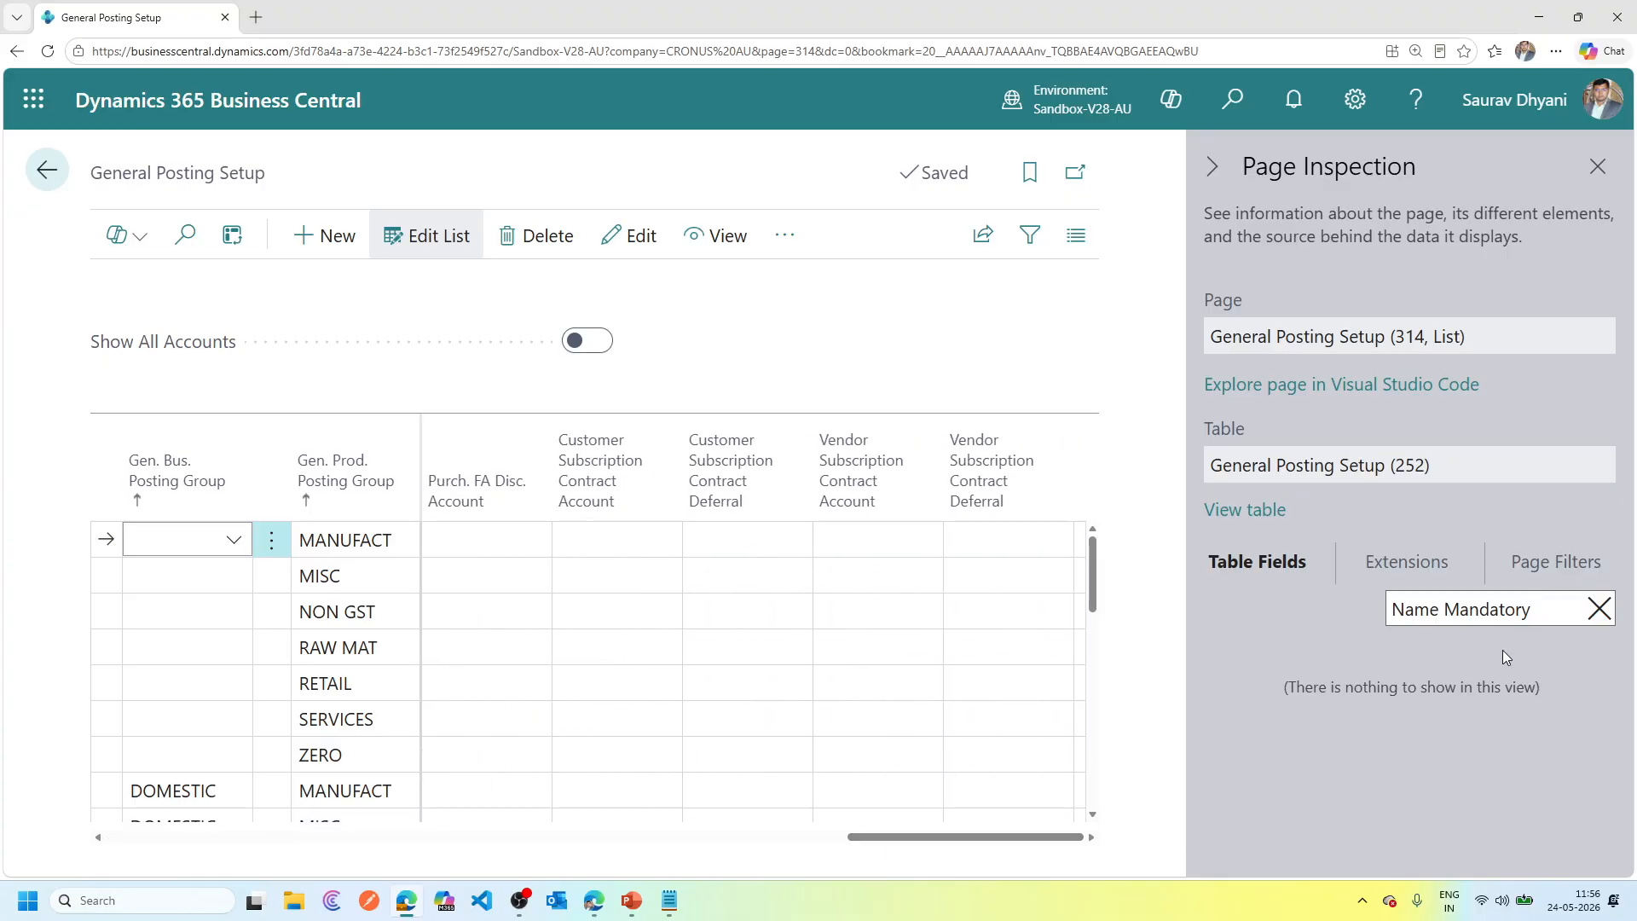
Change the table field search in the page inspection to "Boolean".
triple_click(1535, 613)
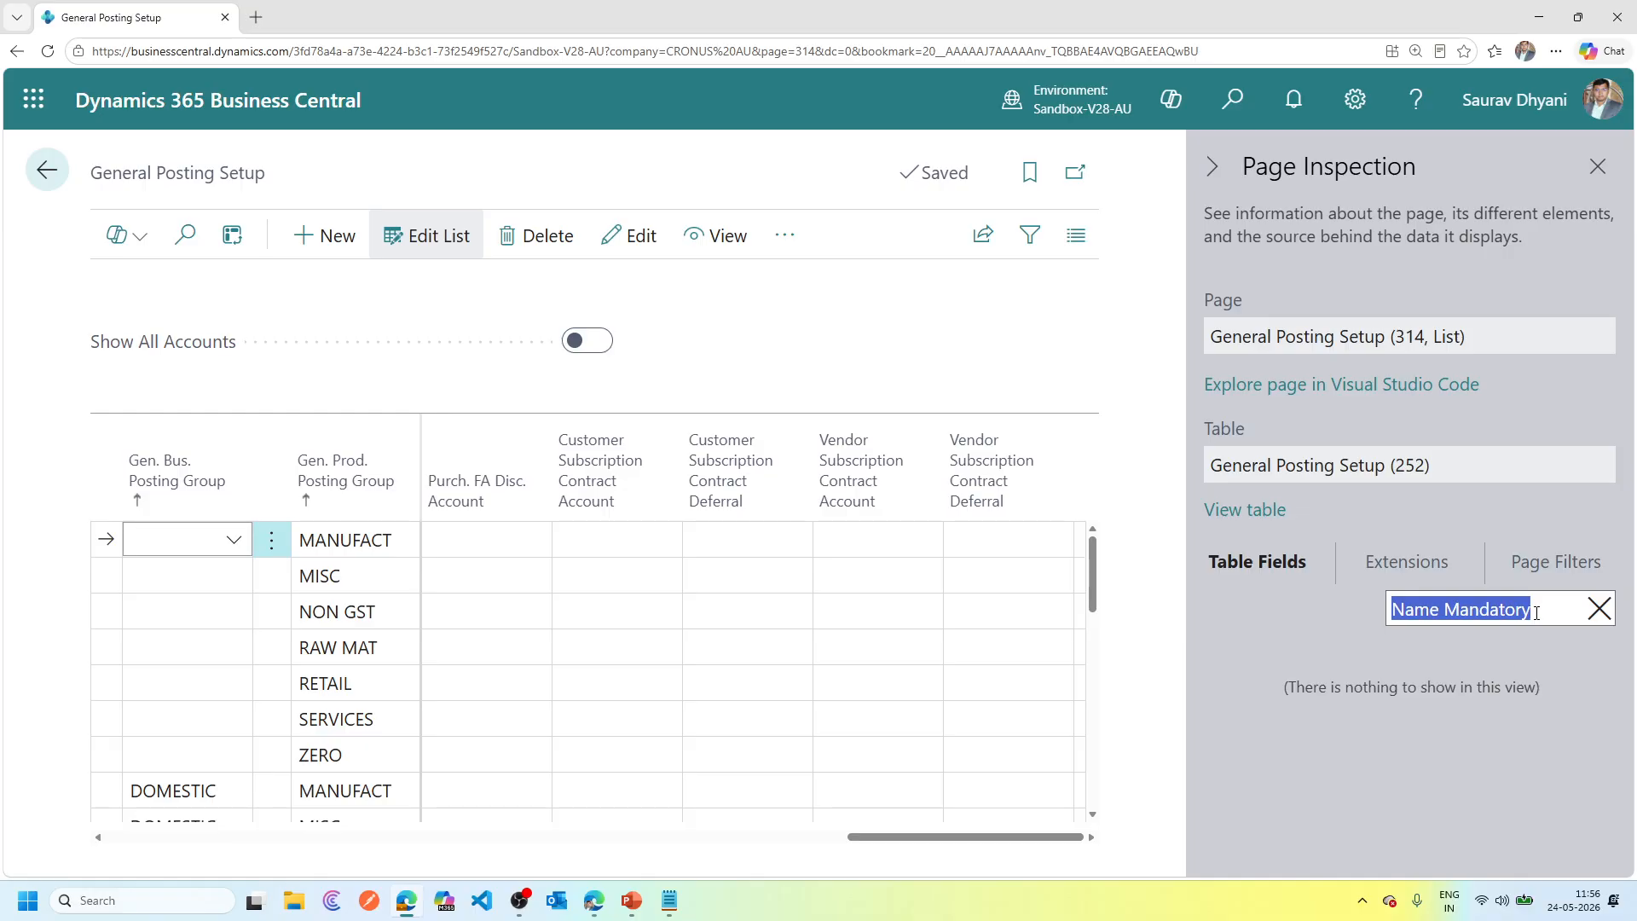
type("Bool")
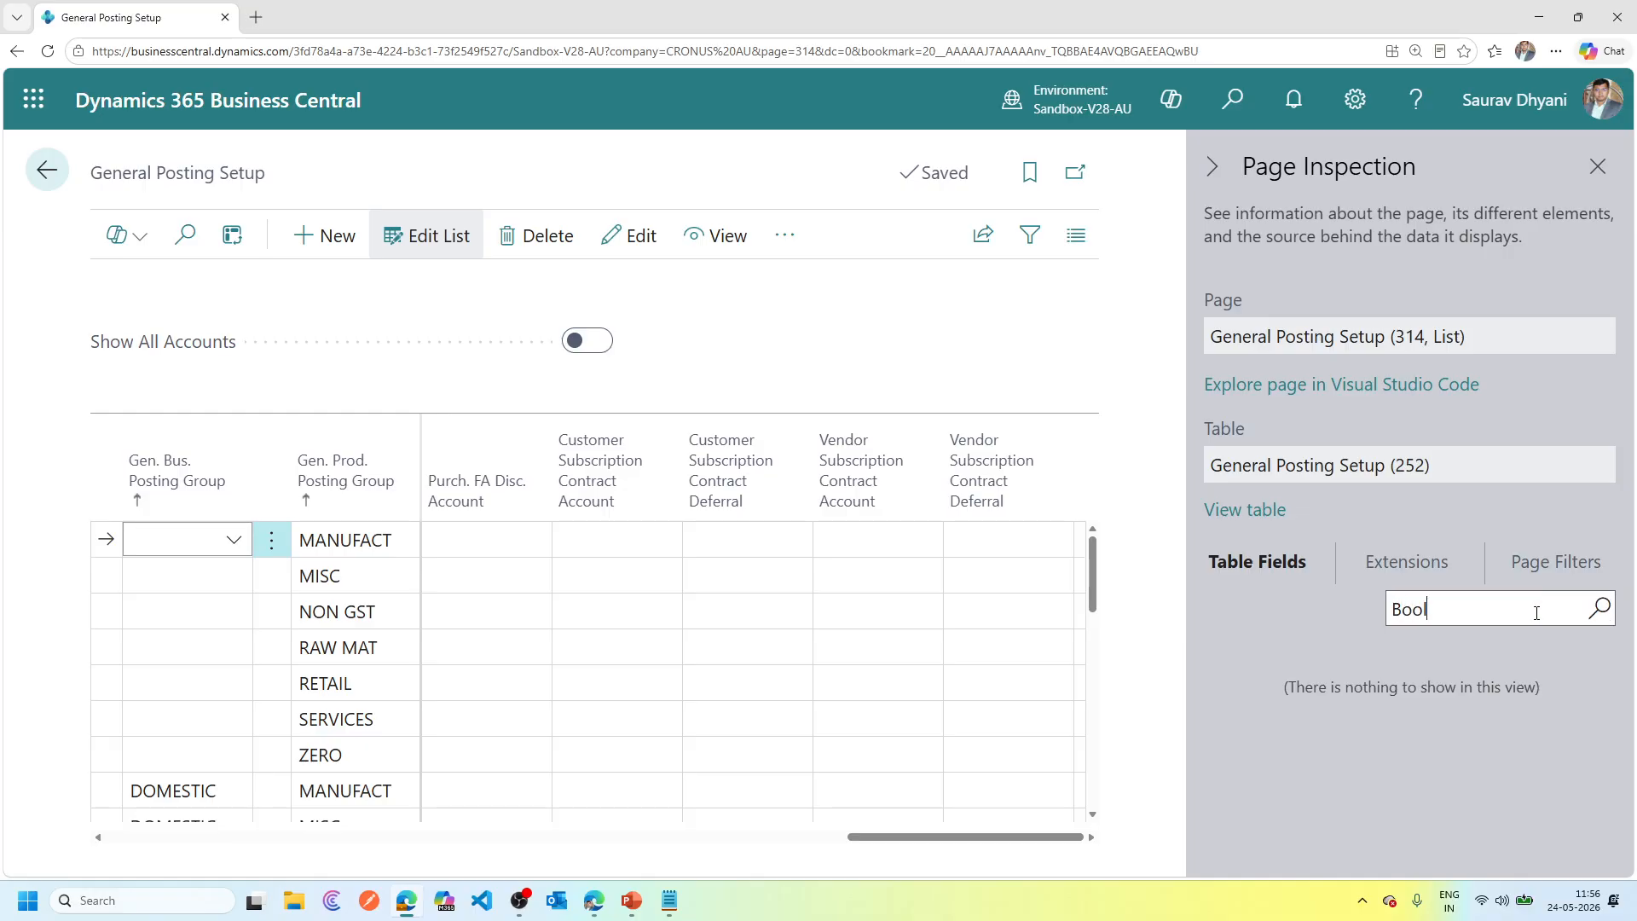
type("ean")
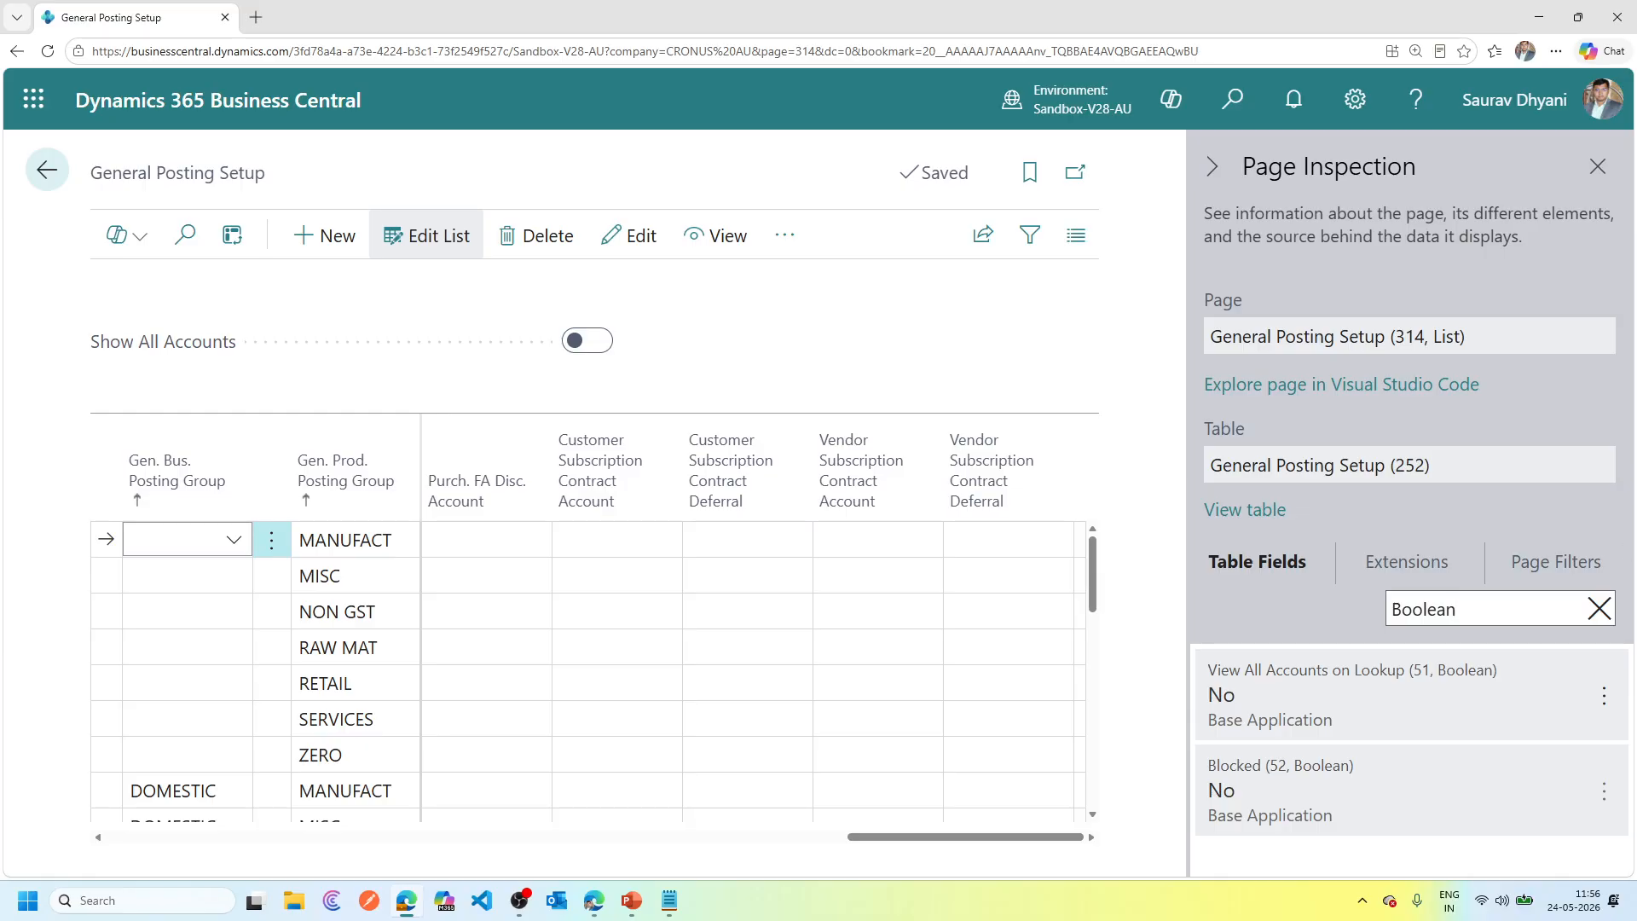
Switch to the Microsoft Learn article on date formulas and review the order of posting date checks for User Setup and General Ledger Setup.
left_click_drag(1125, 457, 807, 88)
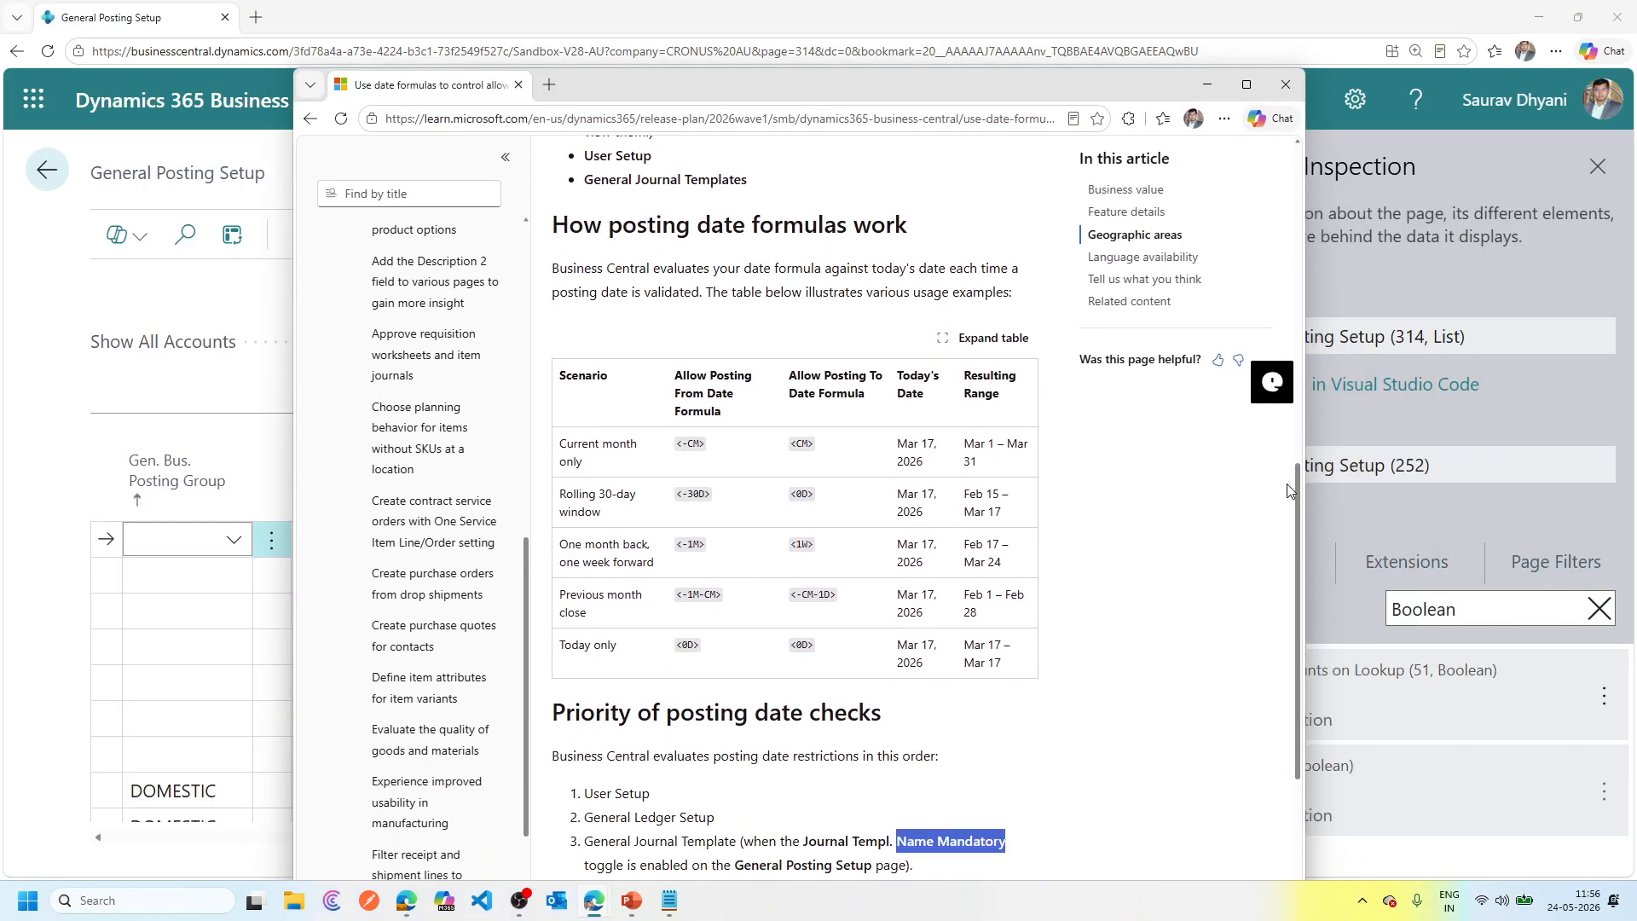
left_click_drag(1299, 481, 1301, 552)
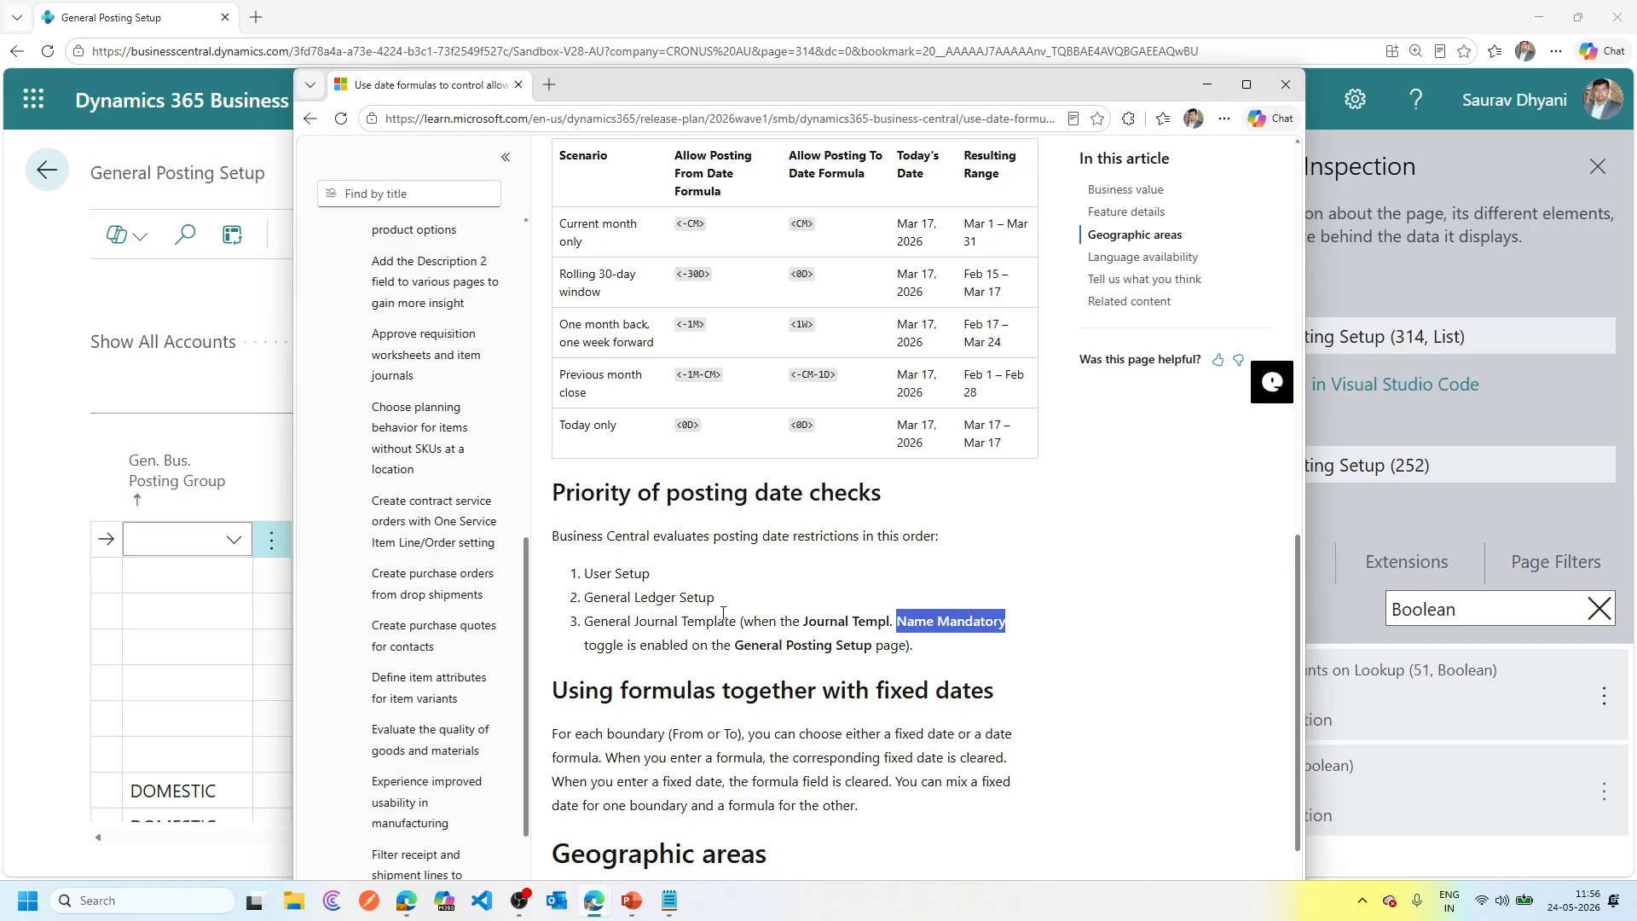
double_click(589, 621)
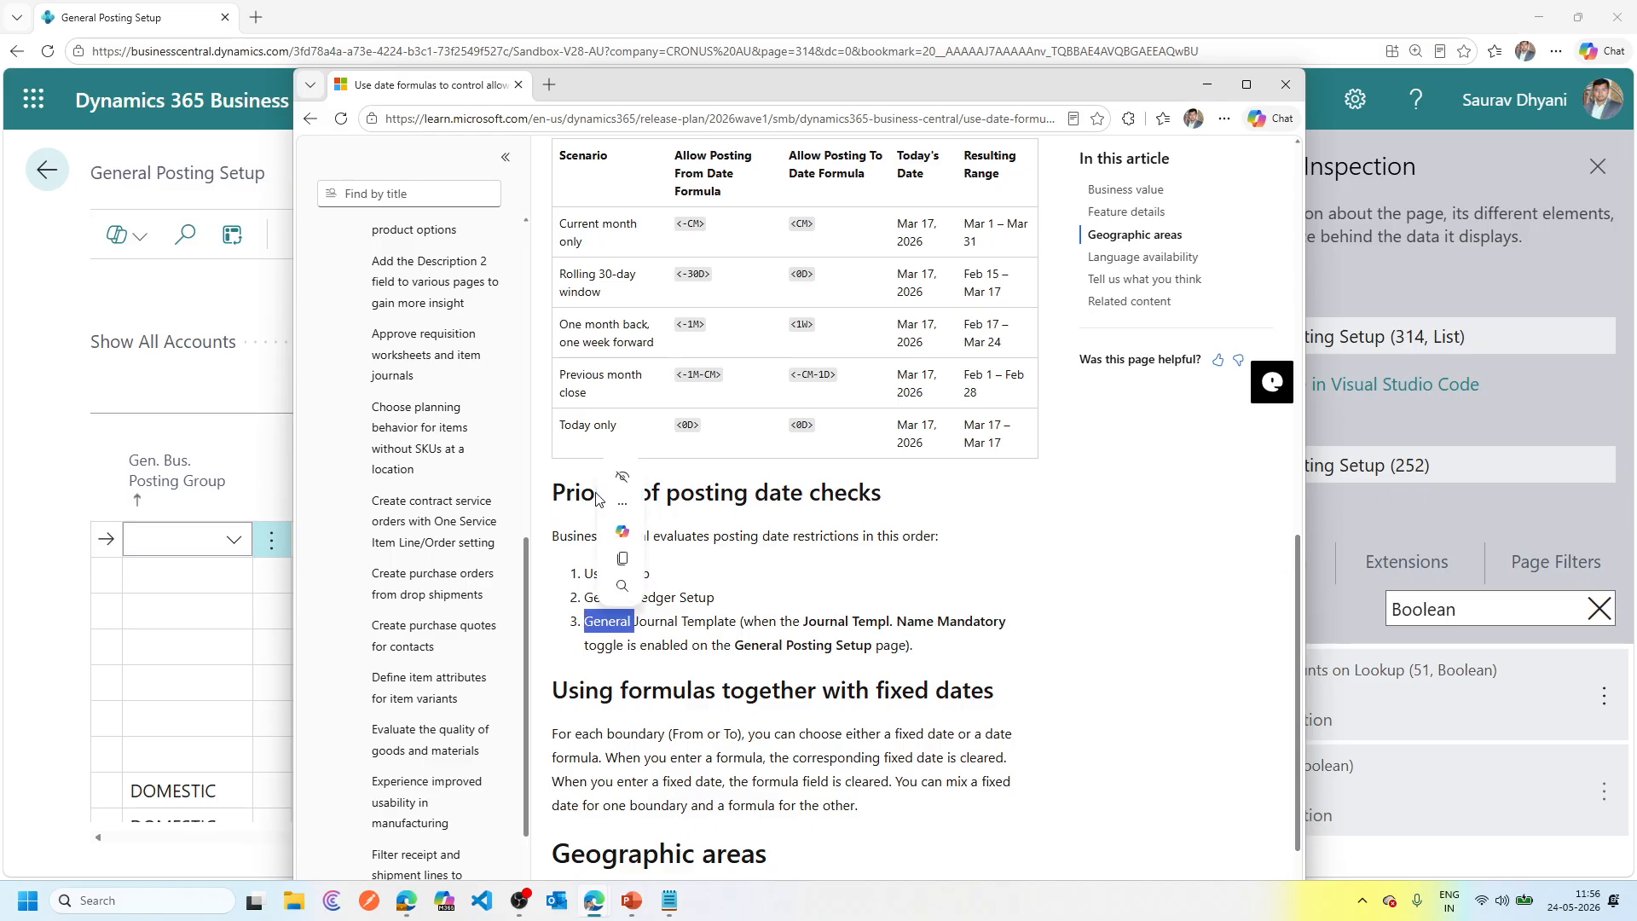
left_click(935, 572)
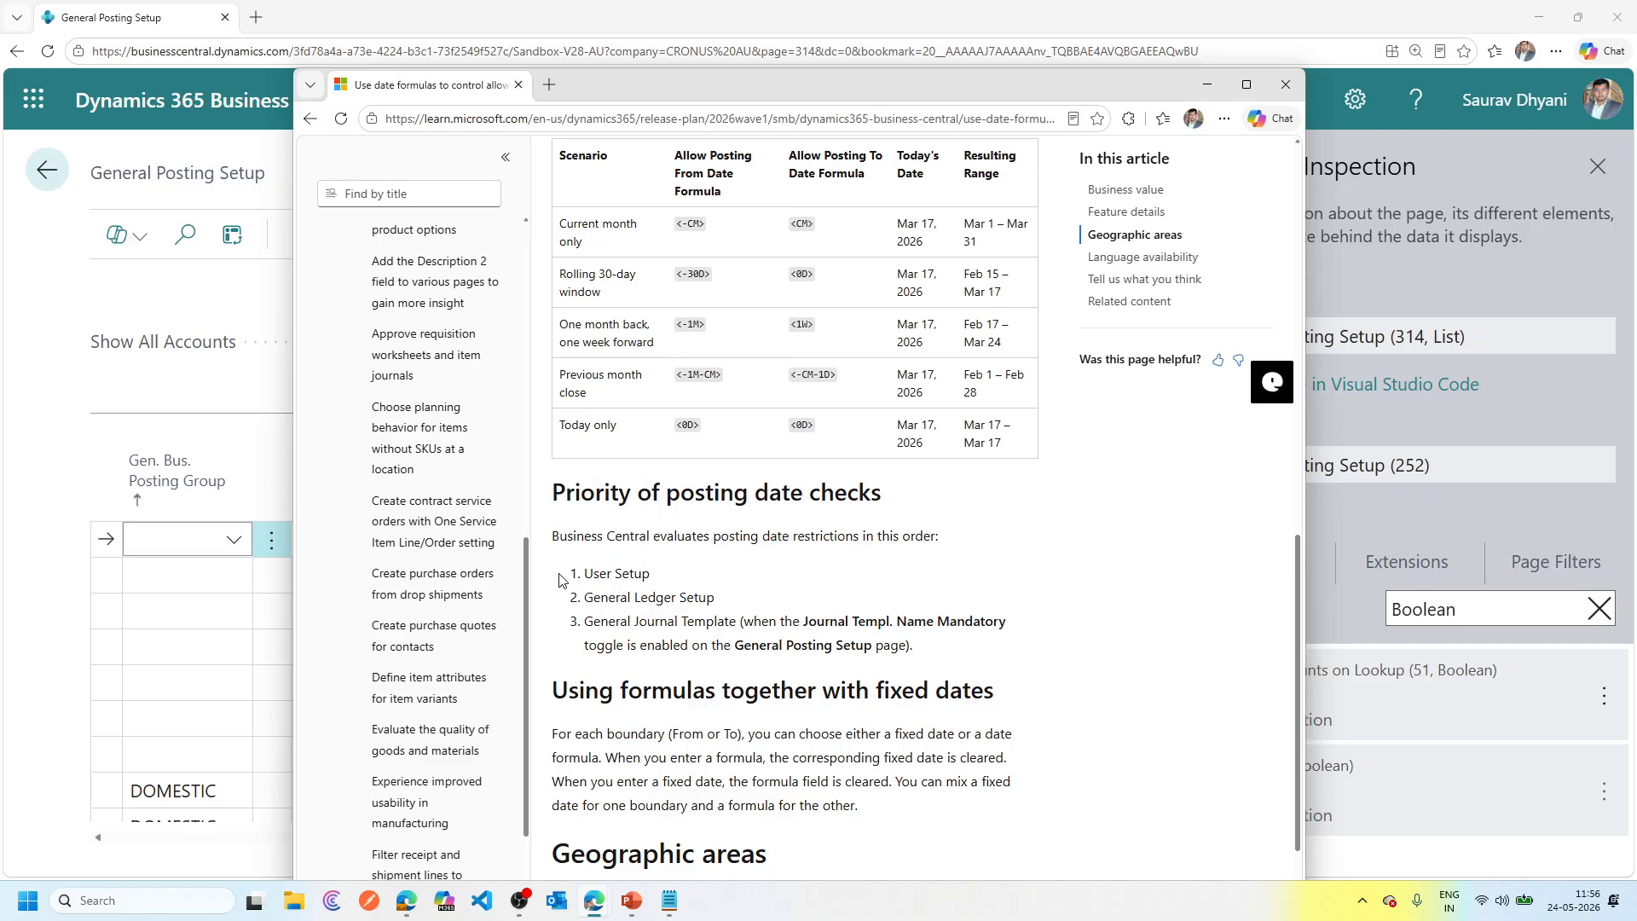
left_click_drag(579, 580, 722, 586)
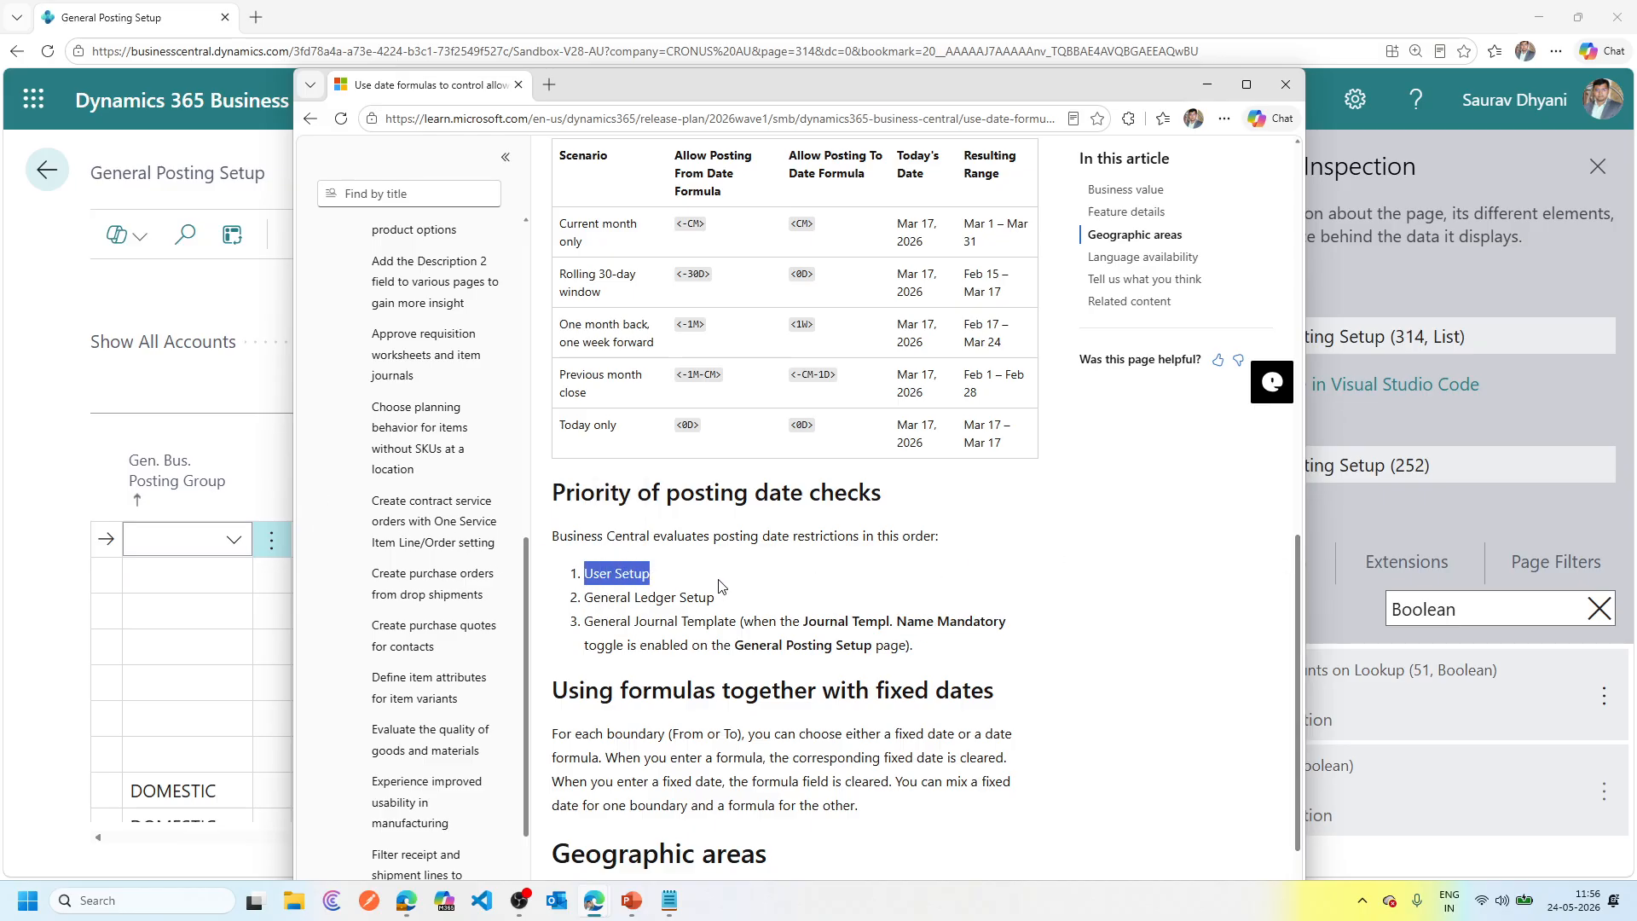
left_click(594, 594)
left_click_drag(594, 594, 737, 596)
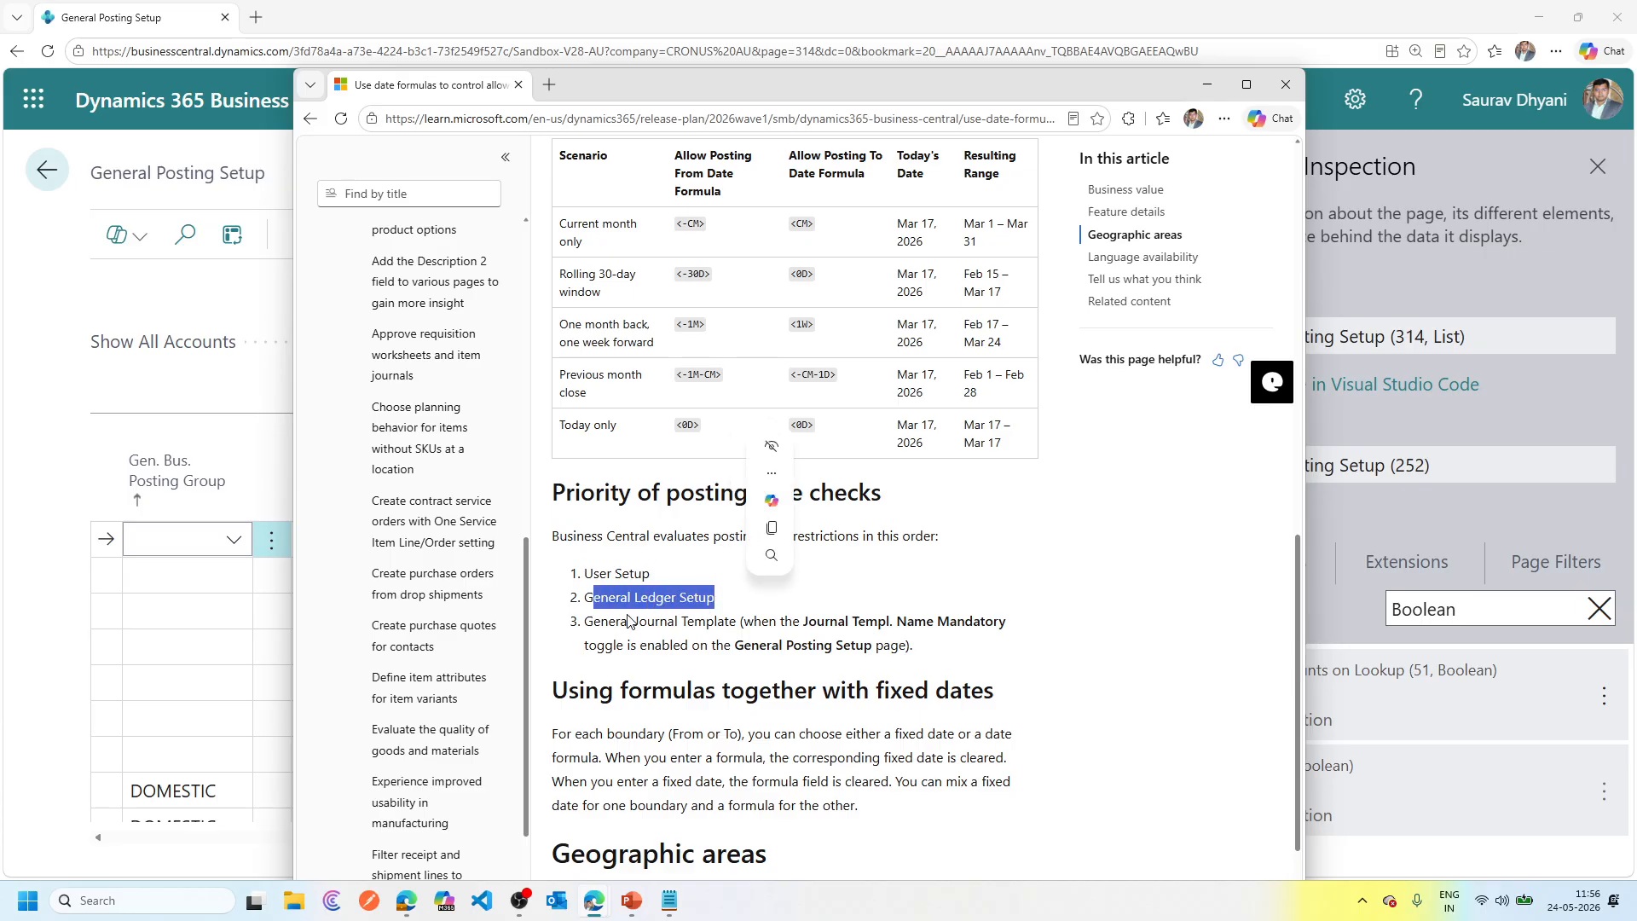
Copy "Journal Templ. Name Mandatory" from the article and search the inspected General Posting Setup table fields in Business Central for it.
left_click(597, 628)
left_click_drag(585, 622, 969, 622)
key("ctrl+c")
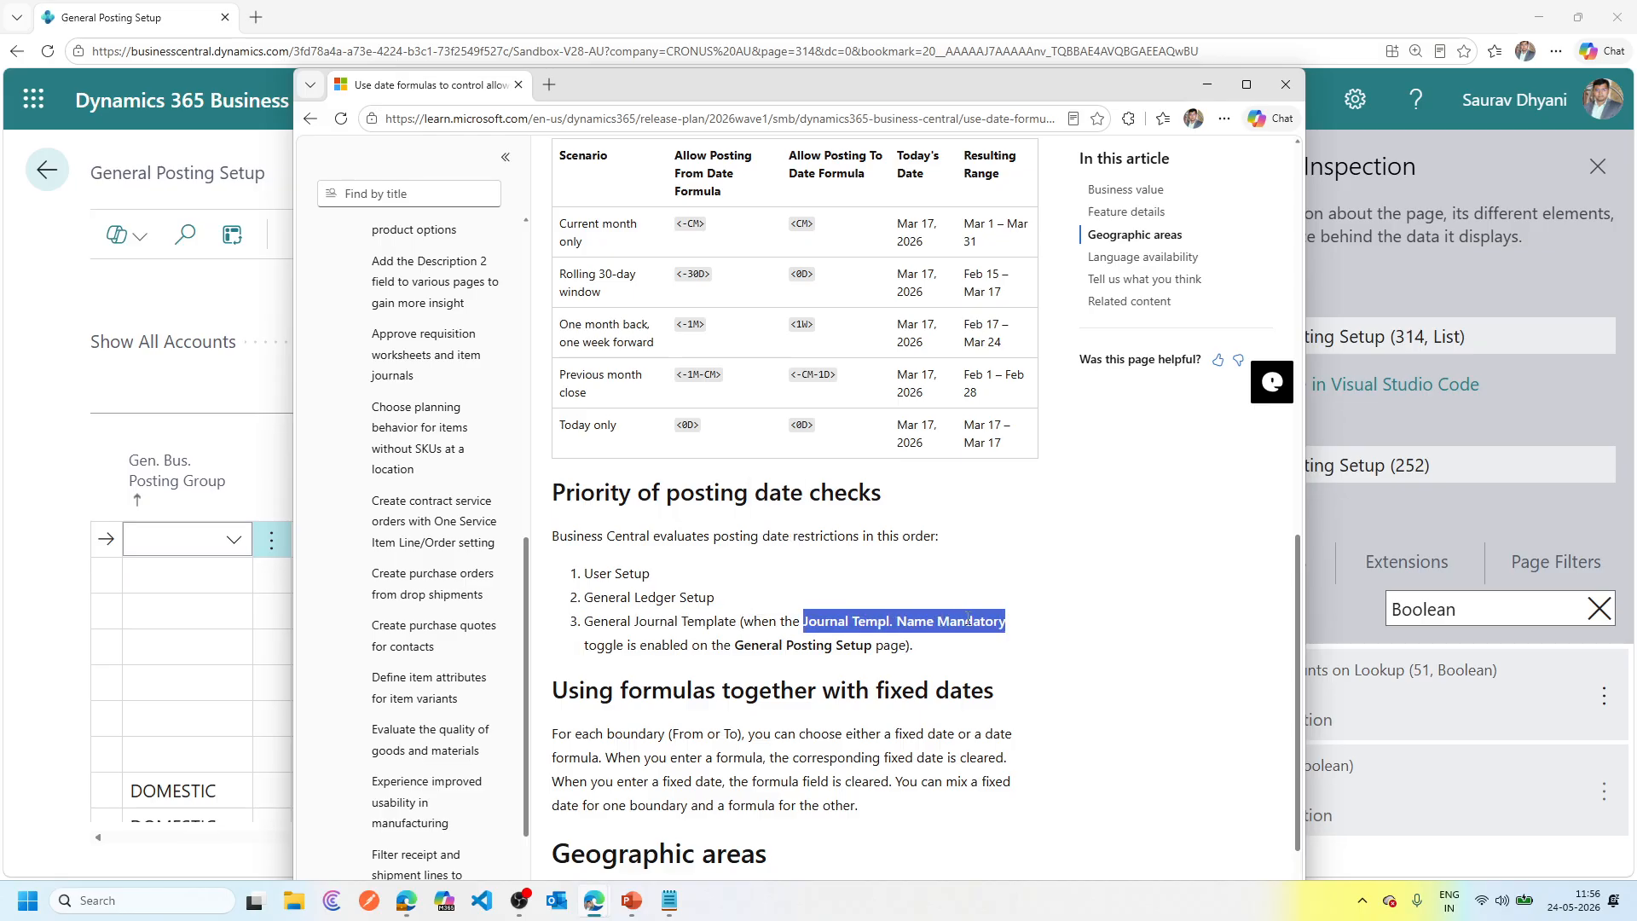
right_click(969, 622)
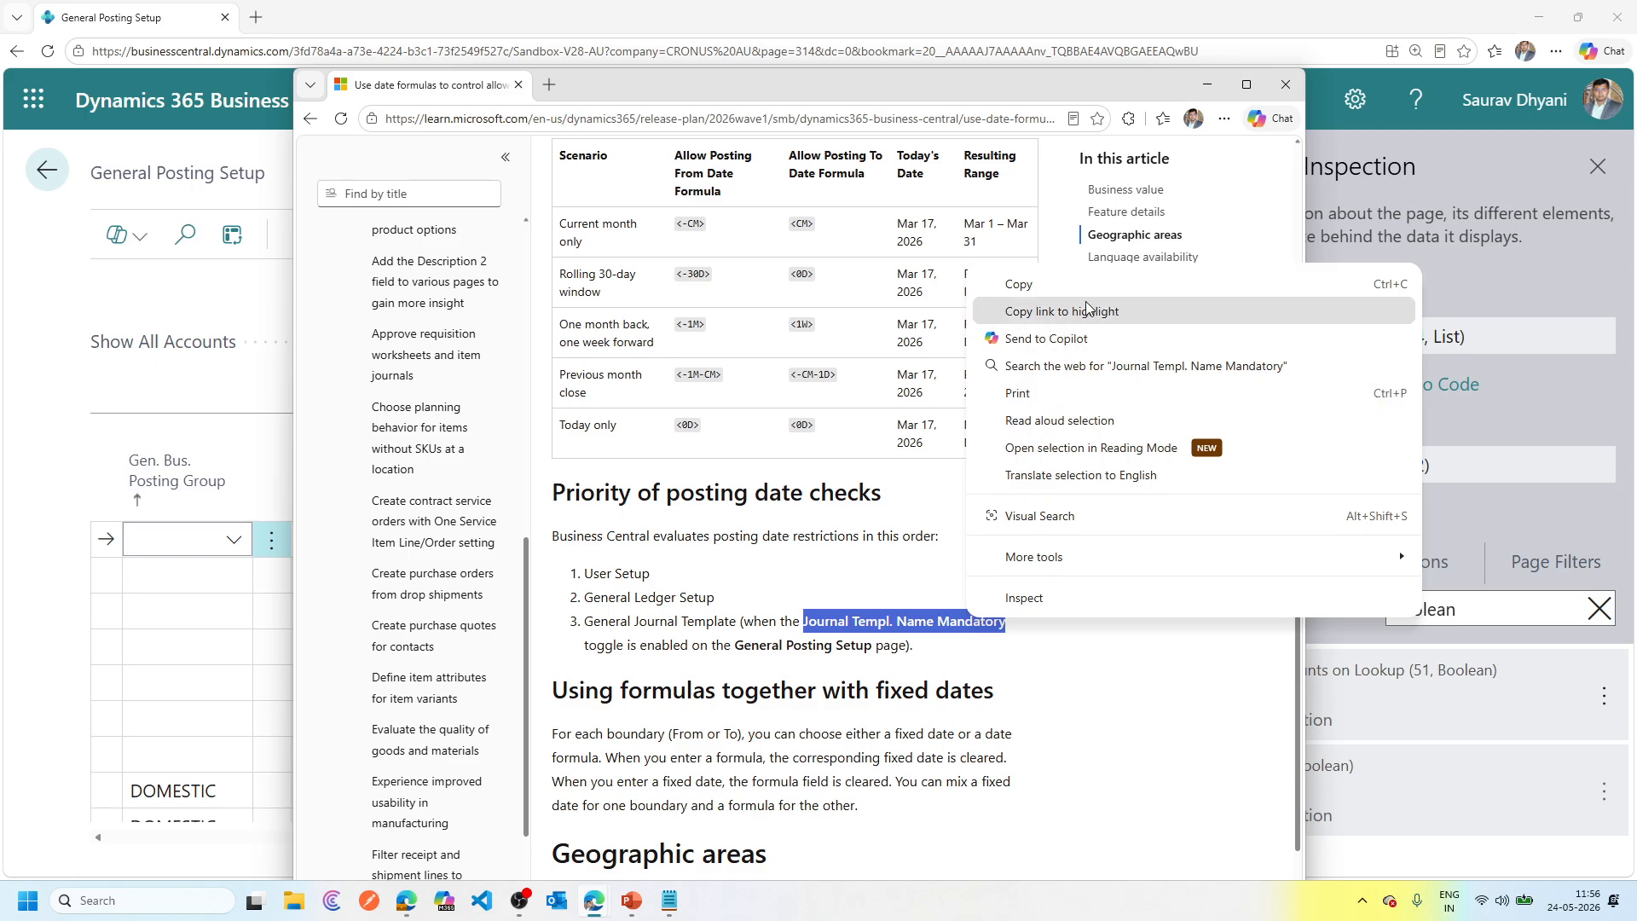
left_click(1060, 290)
left_click(52, 290)
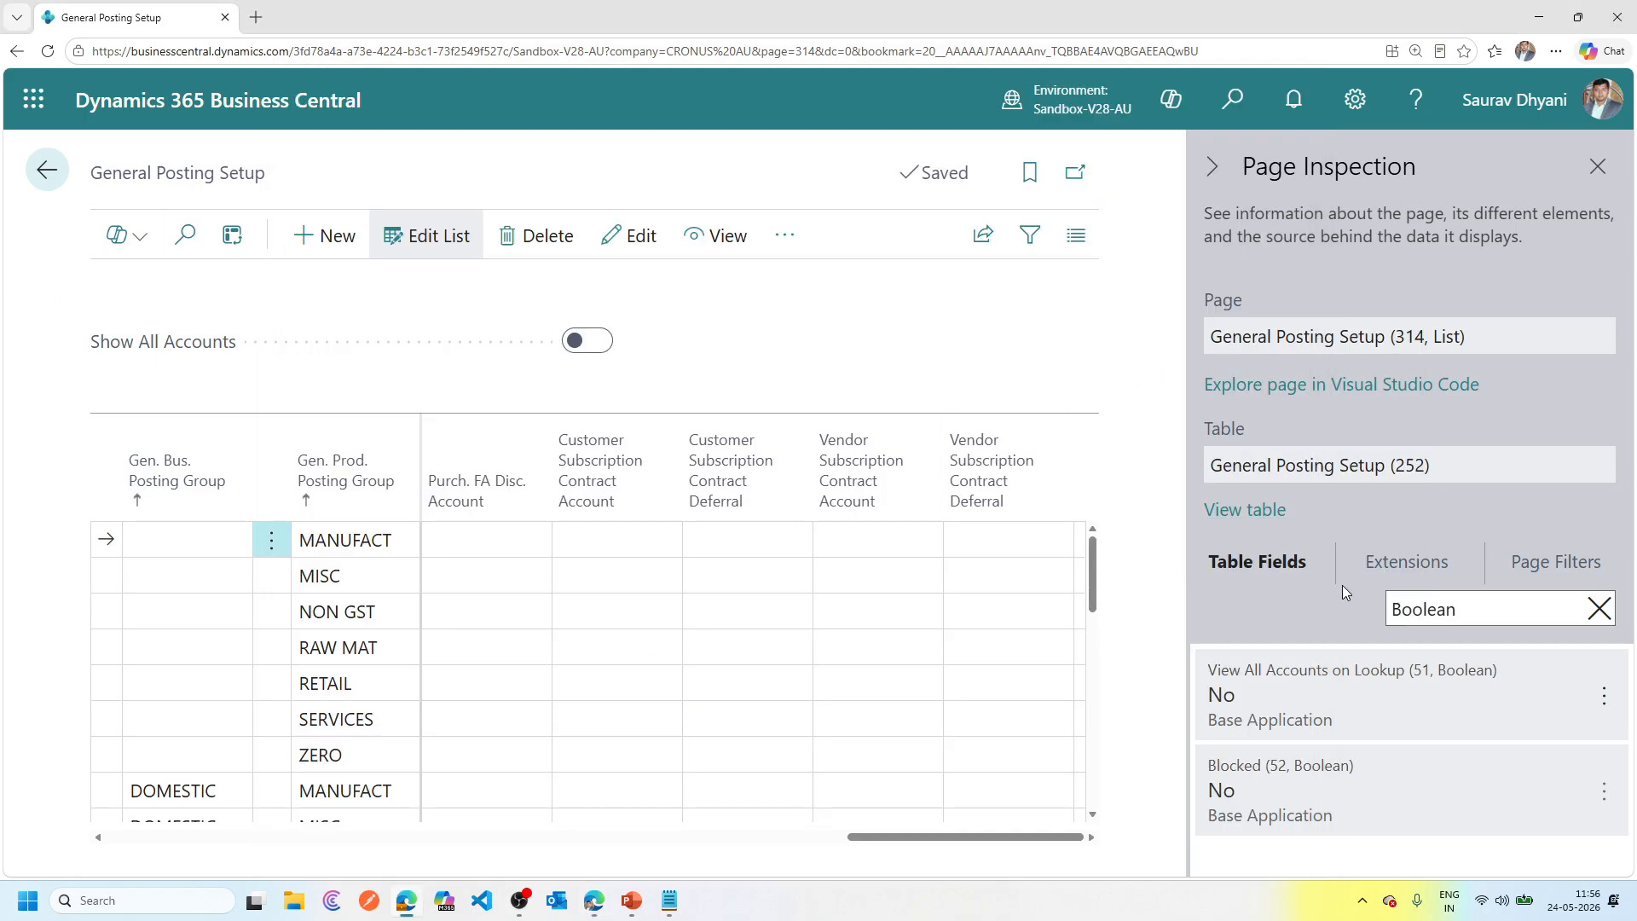
left_click_drag(1459, 612, 1349, 608)
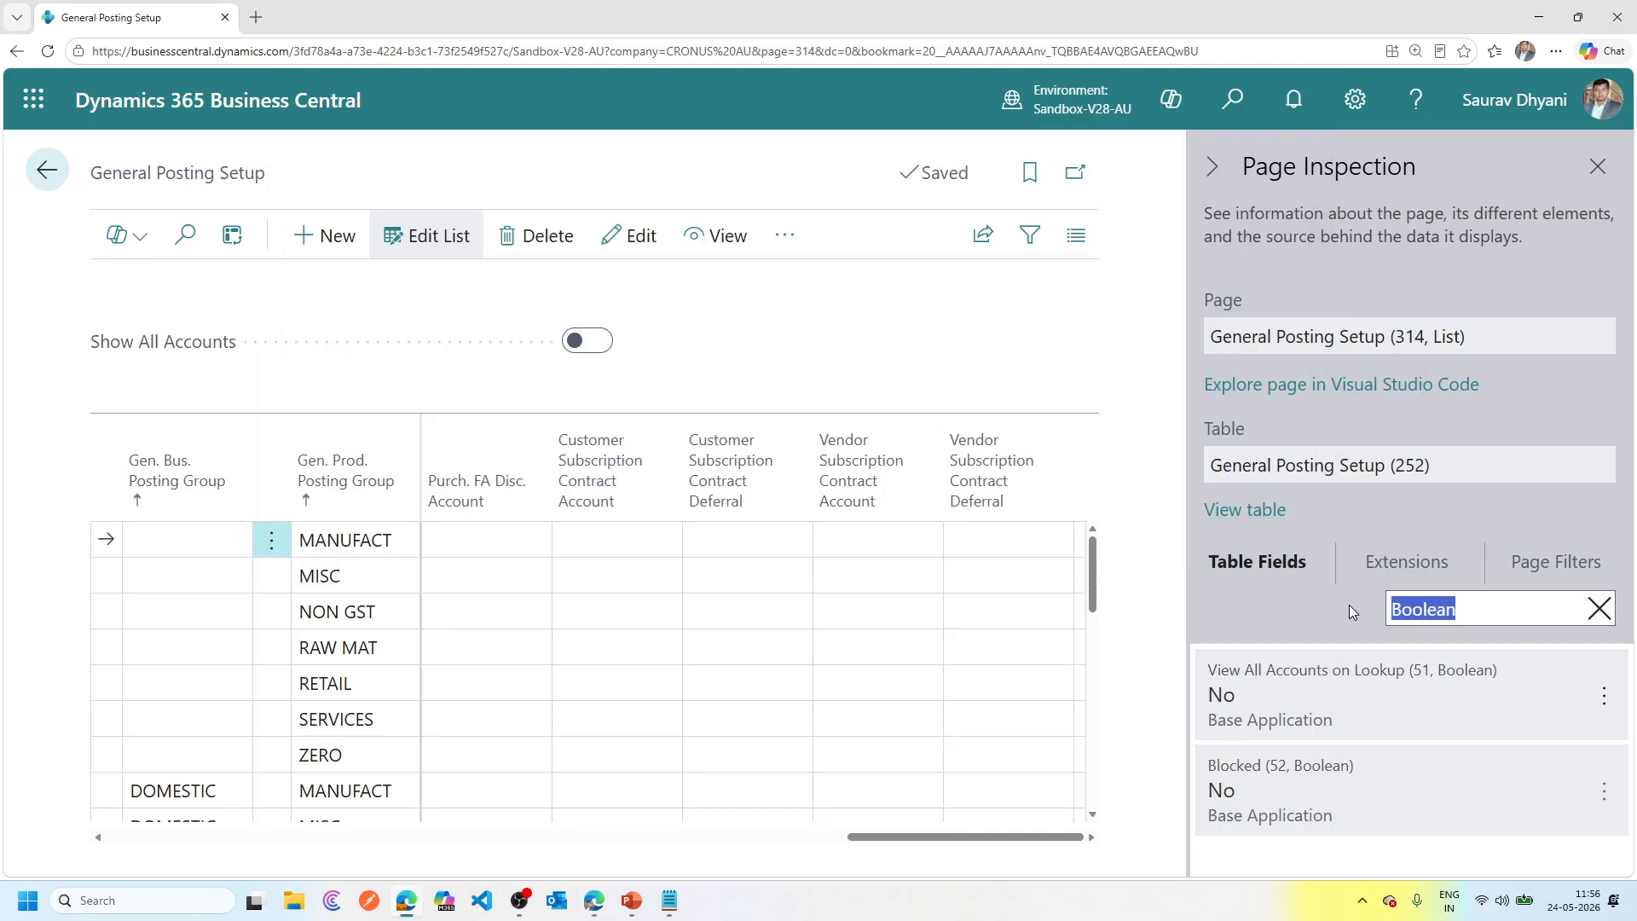
key("ctrl+v")
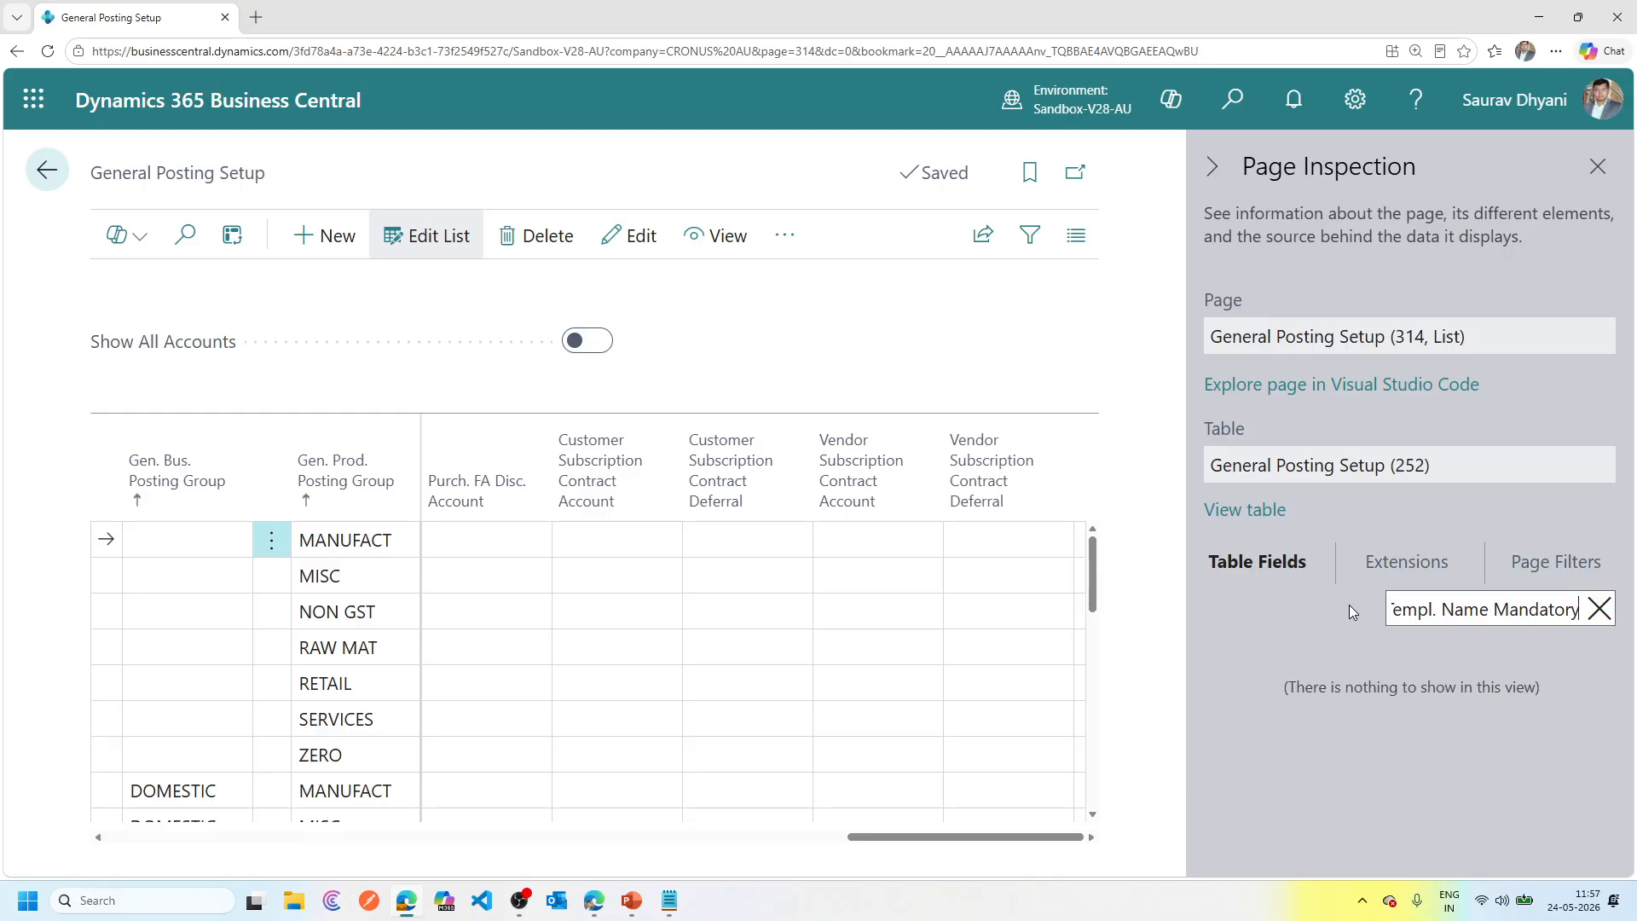
Clear the table field search, close the page inspection and return to the home page.
left_click(1599, 608)
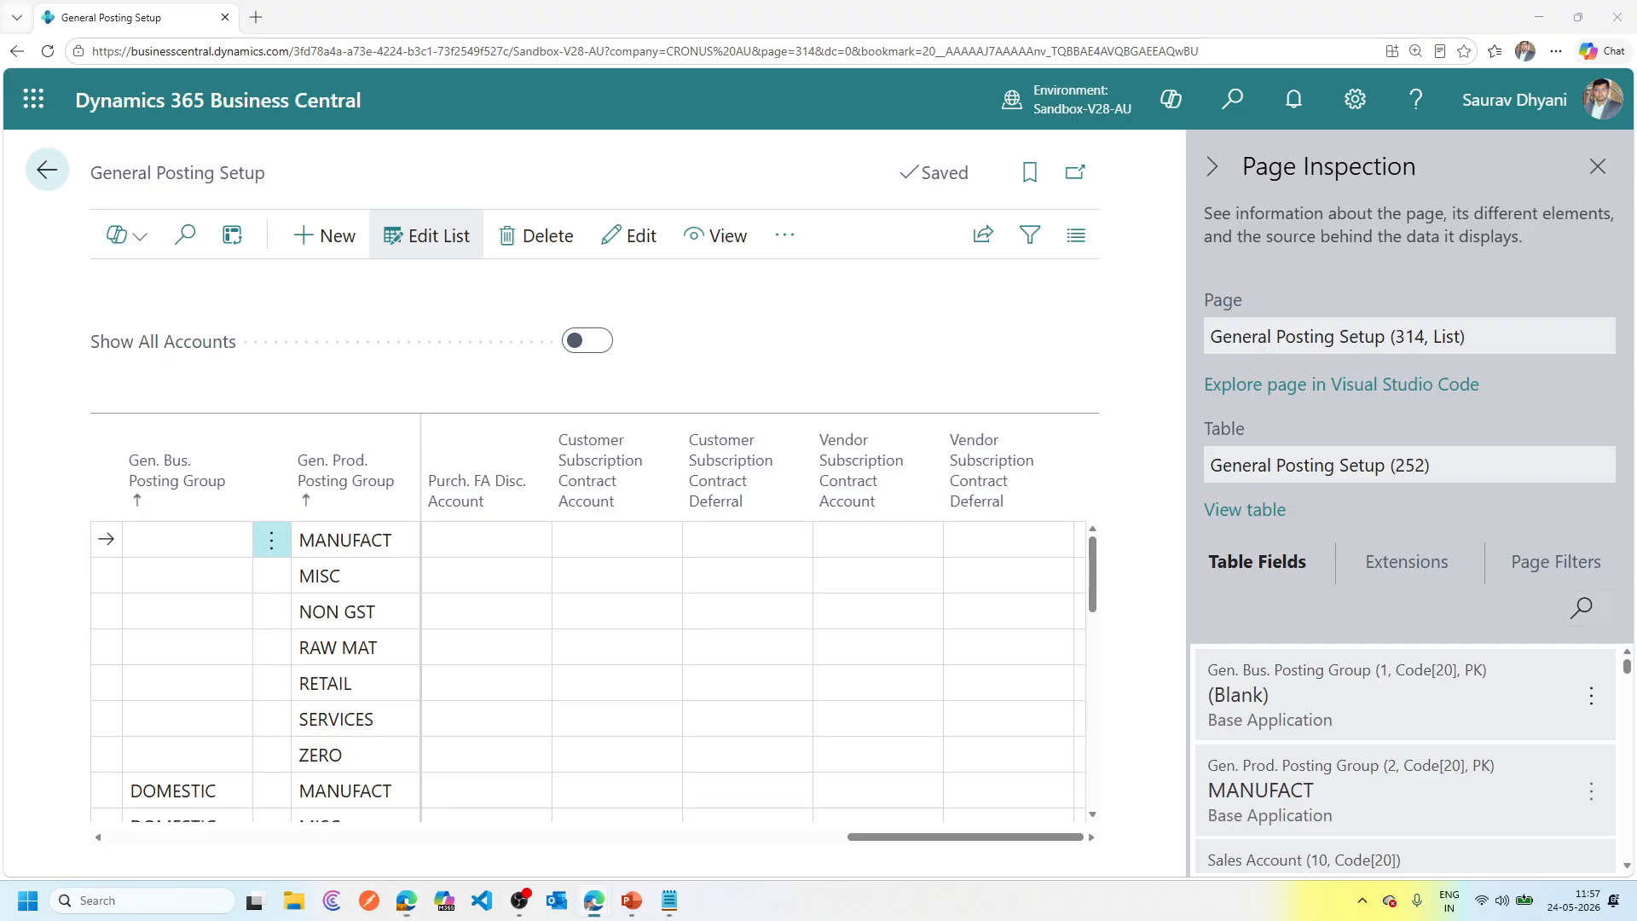
left_click(49, 180)
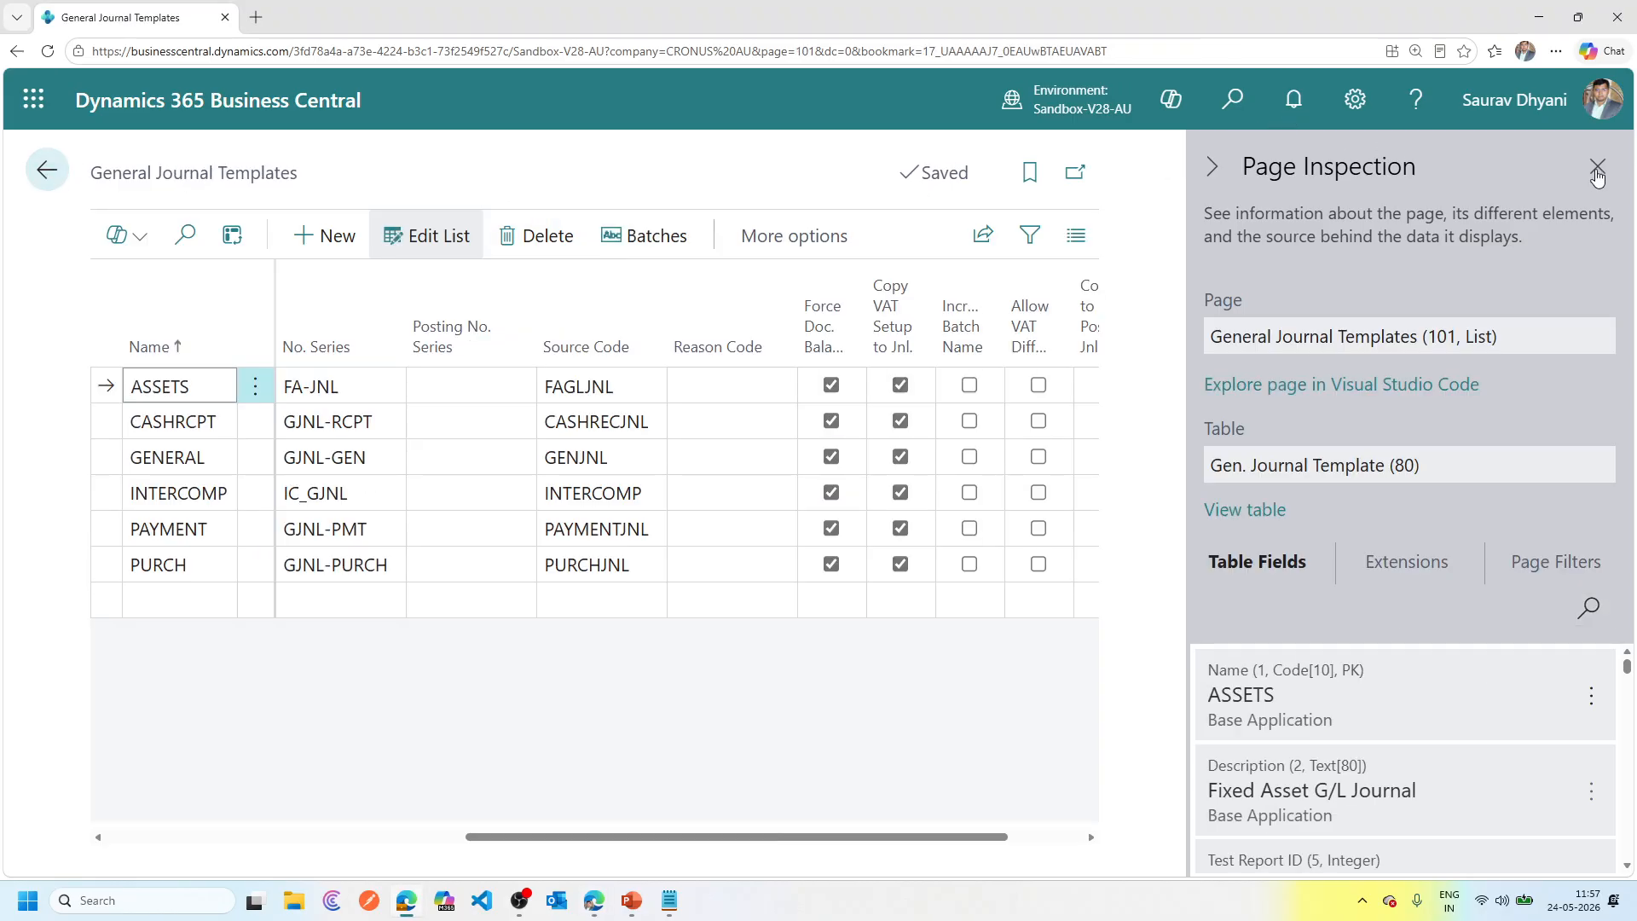
left_click(1597, 166)
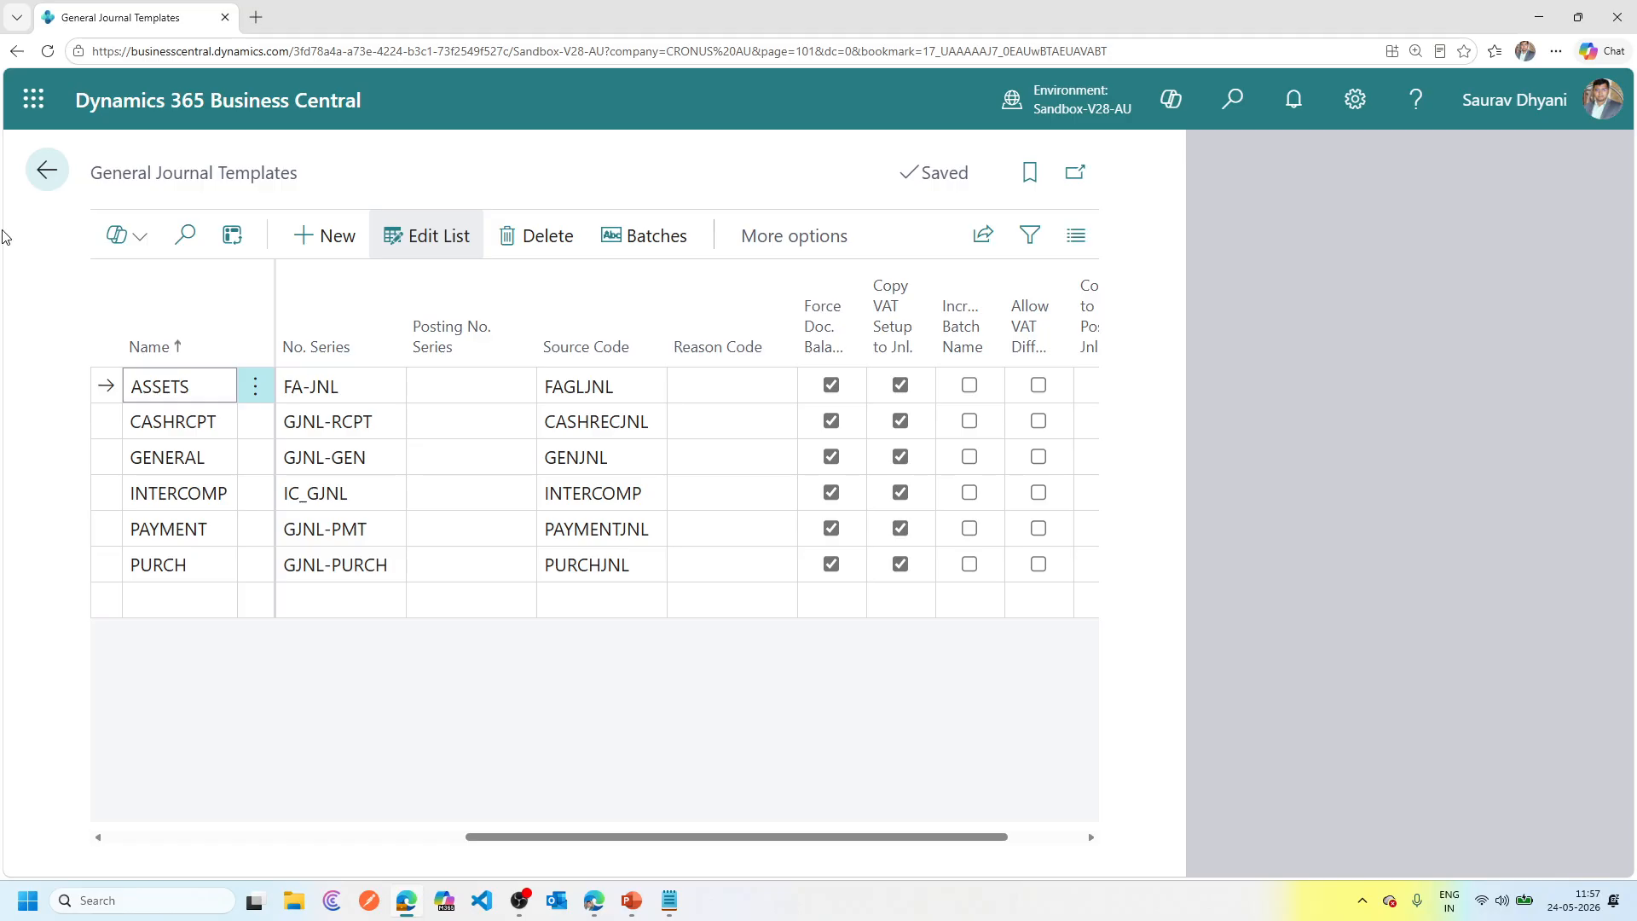
left_click(46, 169)
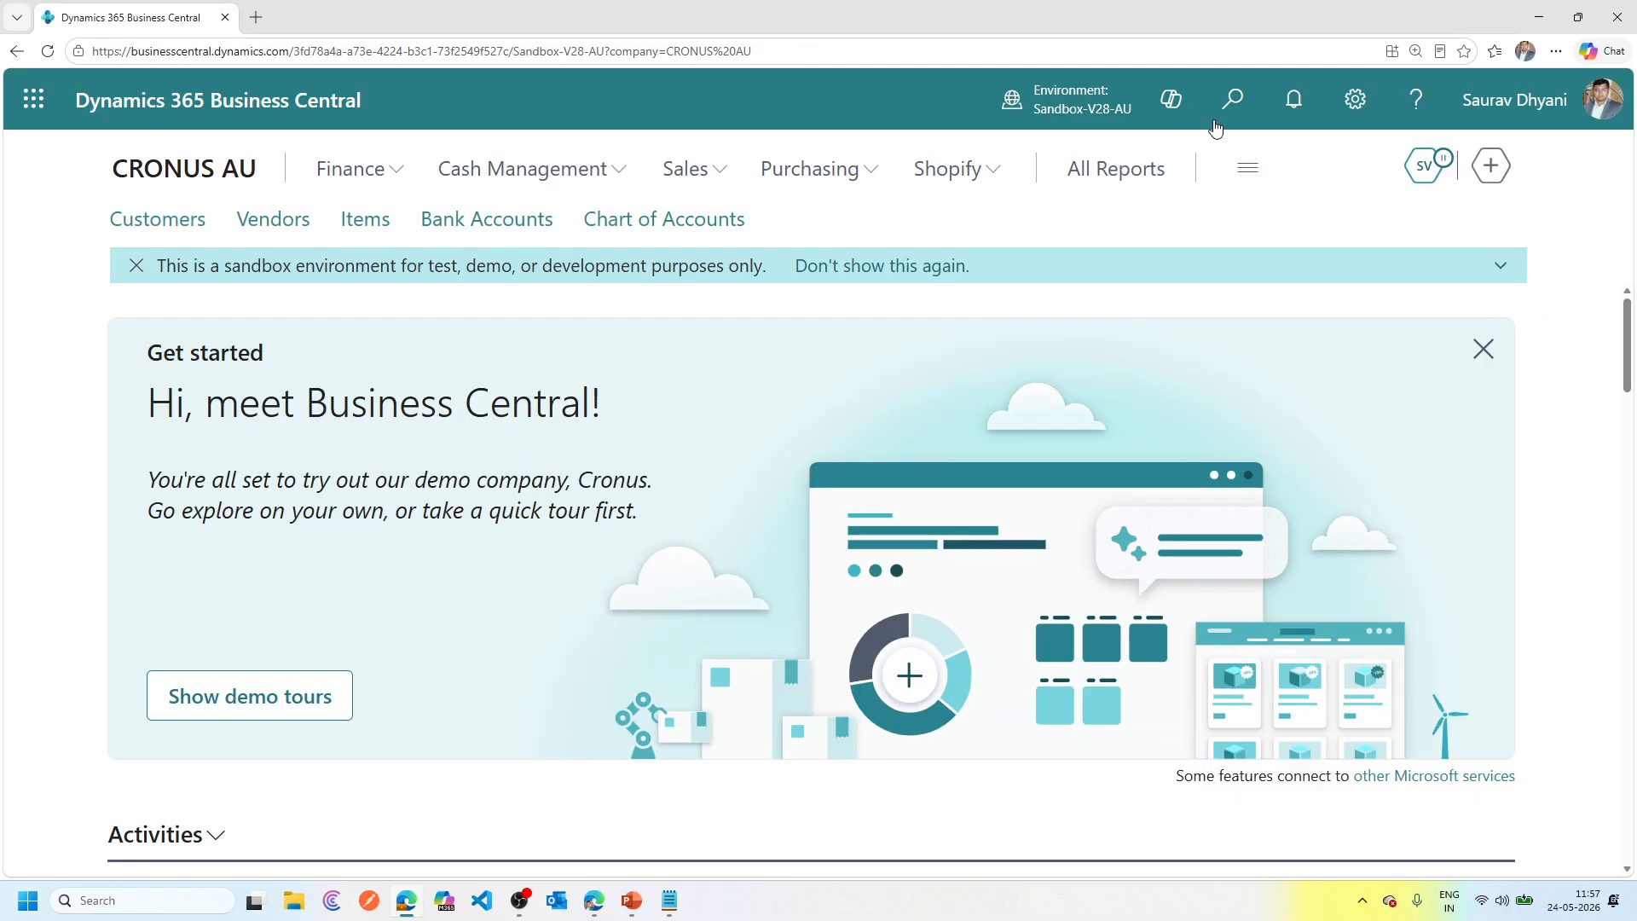
Open User Setup and compare its Allow Posting From and To DateFormula values with today's date.
left_click(1231, 106)
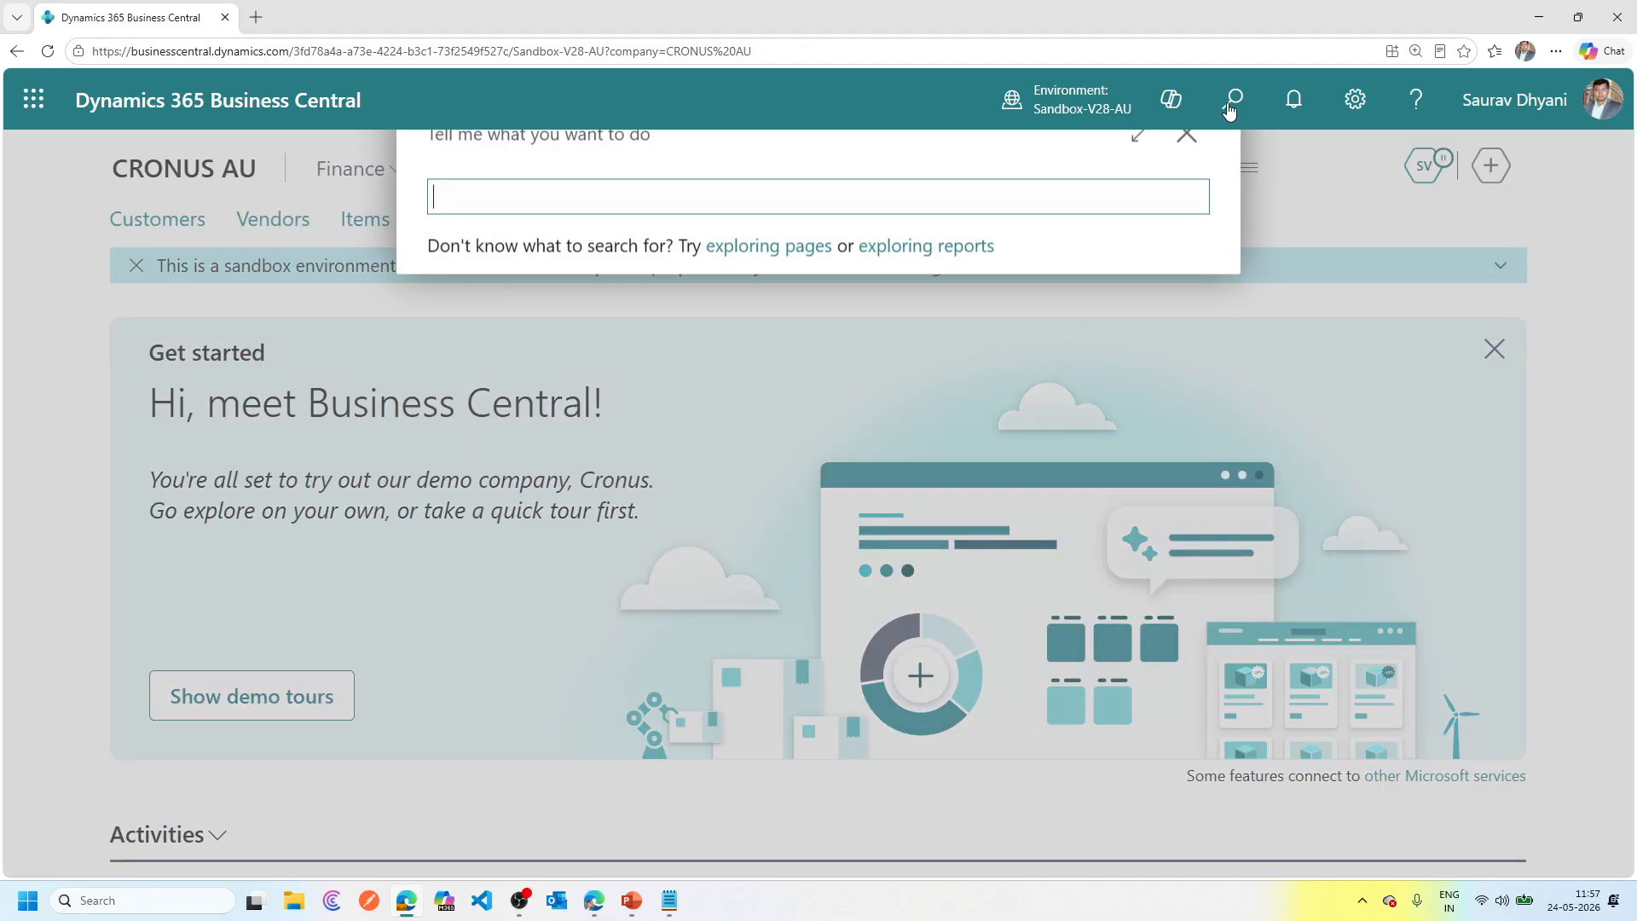
type("user set")
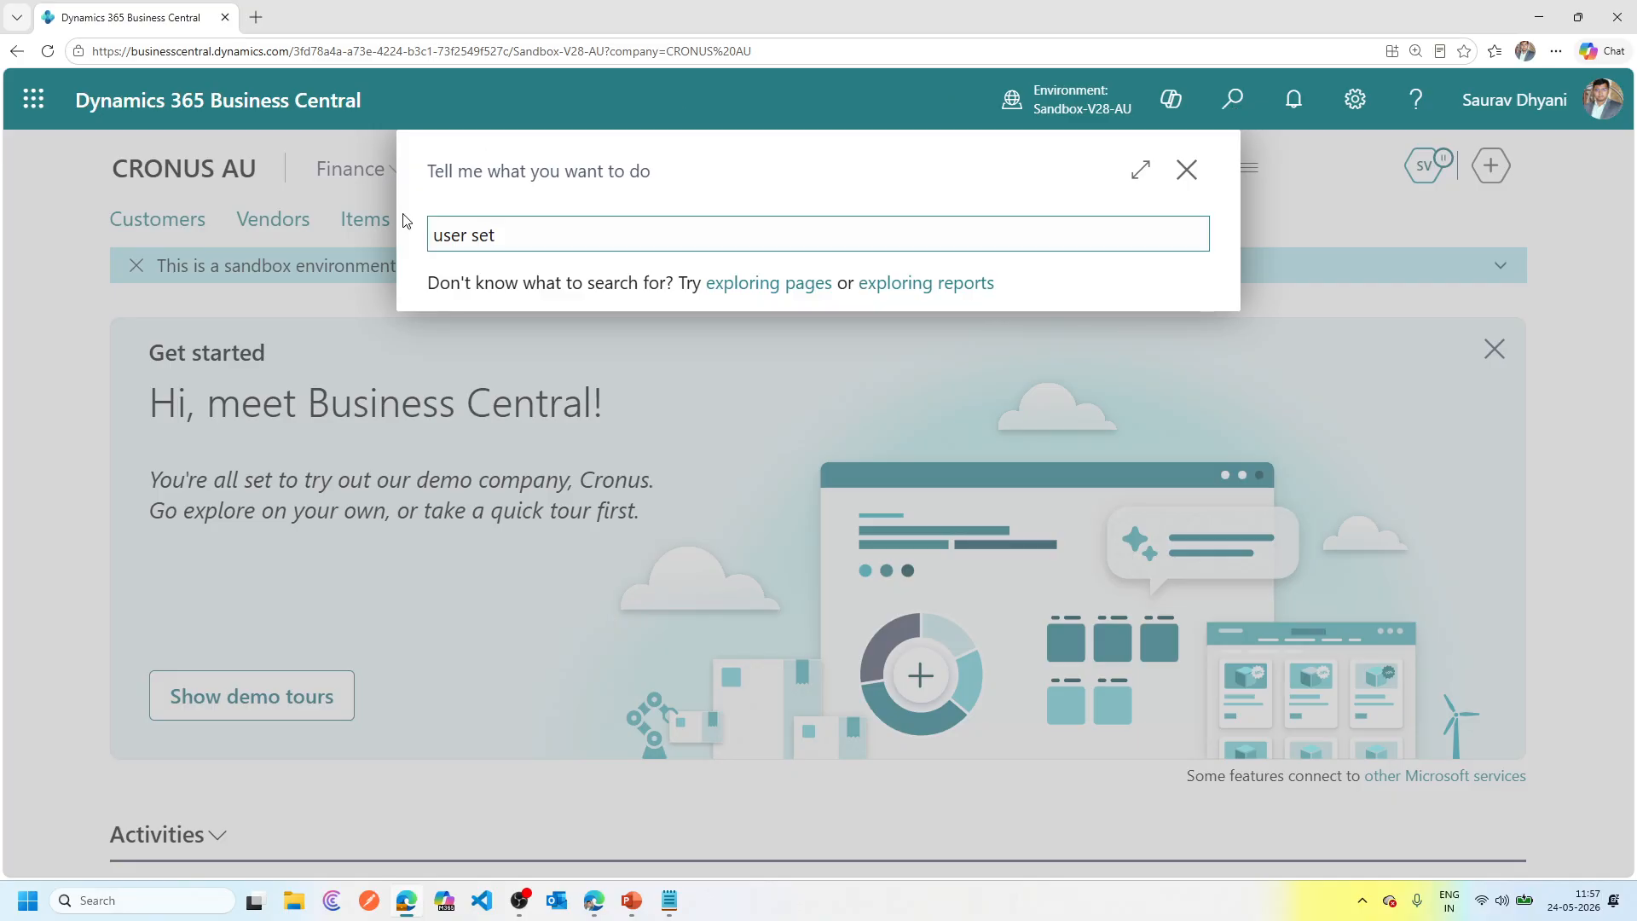
left_click(525, 324)
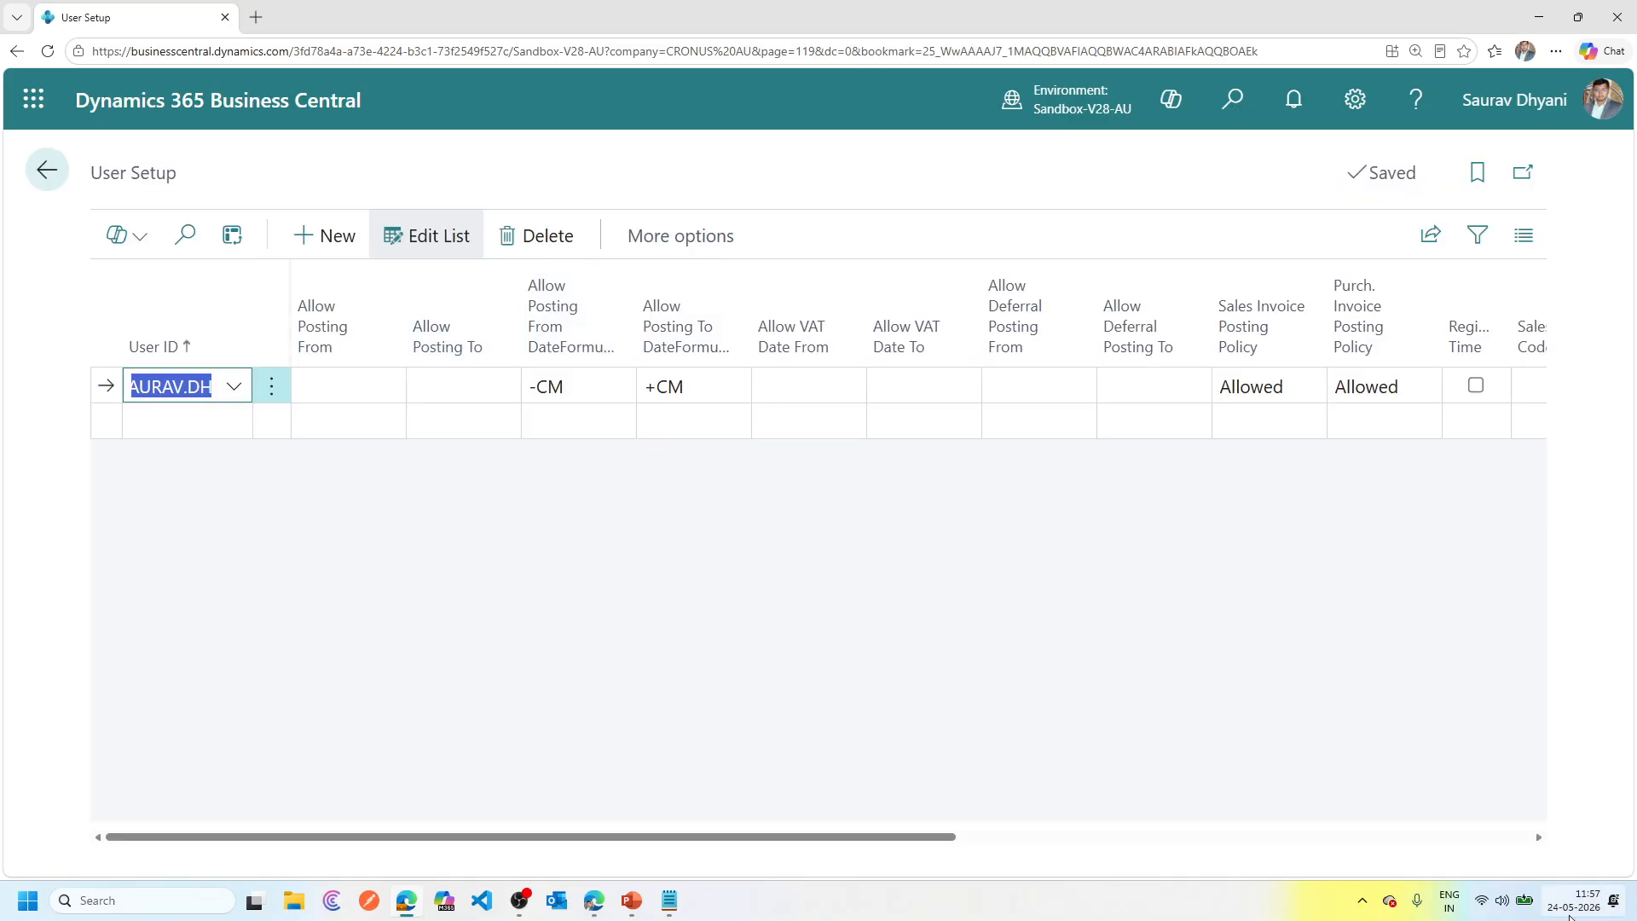
mouse_move(1570, 916)
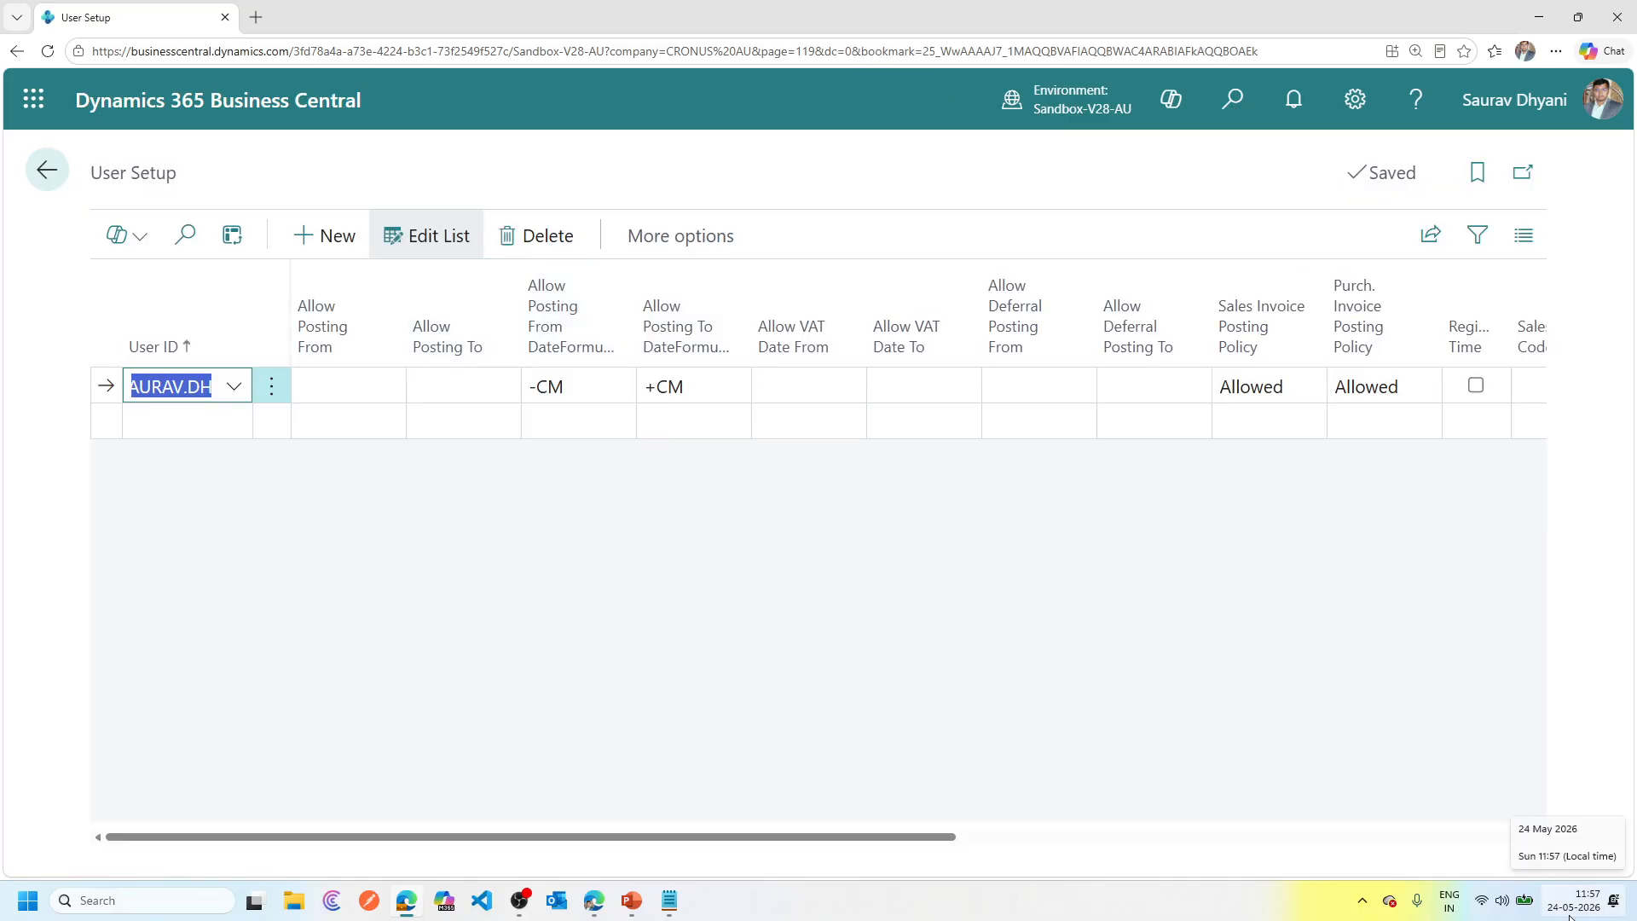
Open the Adatum Corporation sales order with external document number DEMO from the Sales Orders list.
left_click(43, 174)
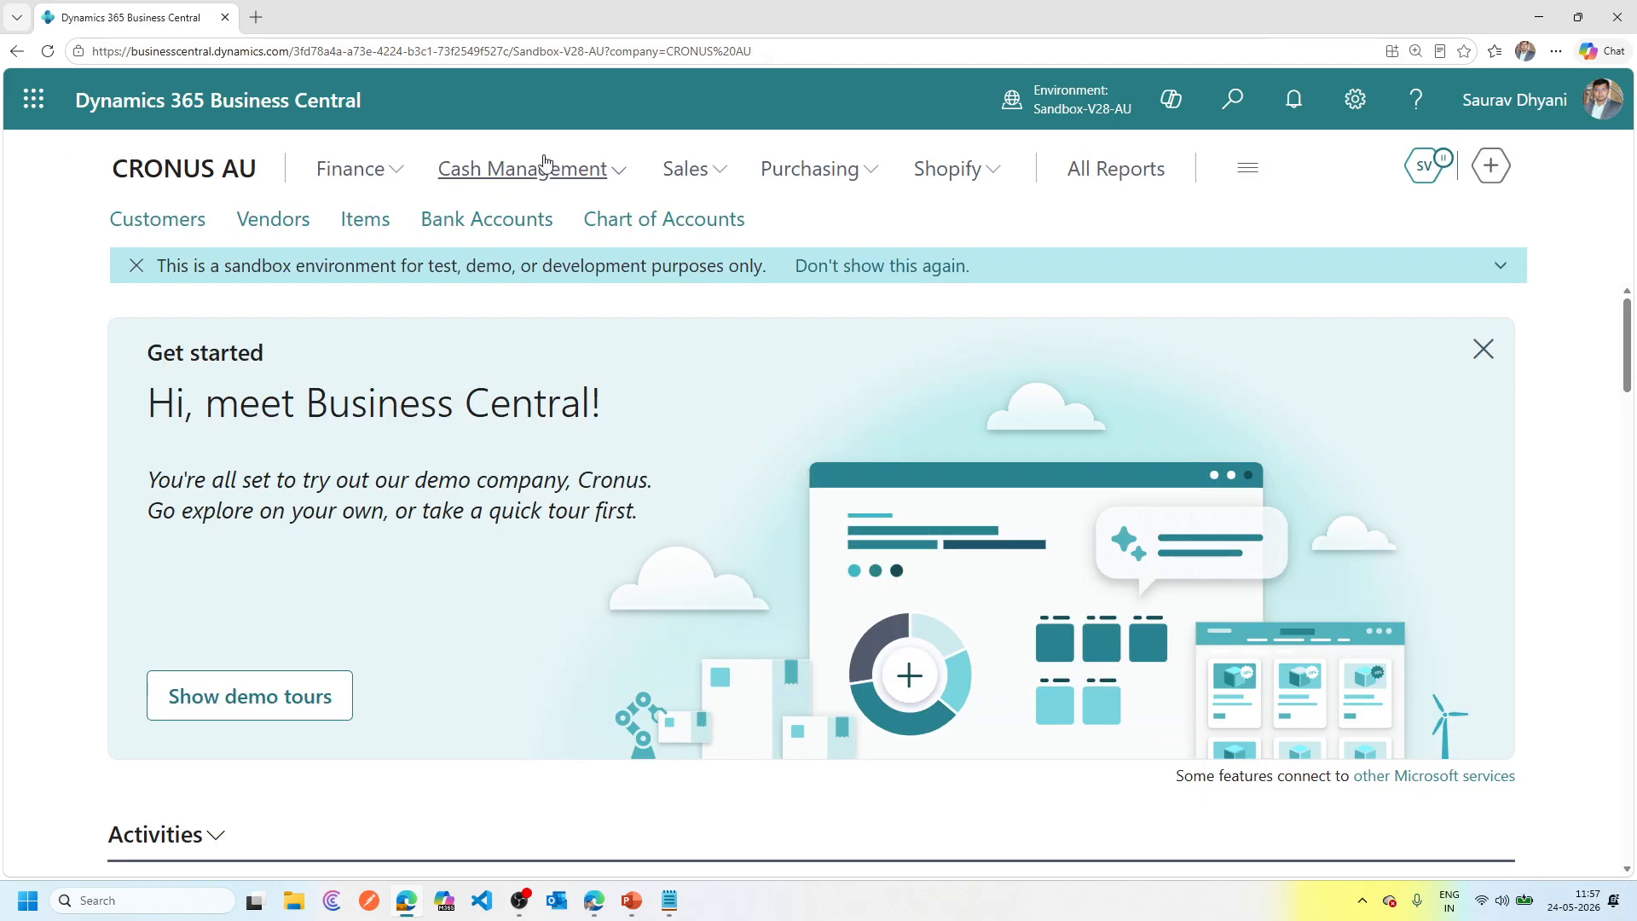
left_click(686, 170)
left_click(365, 260)
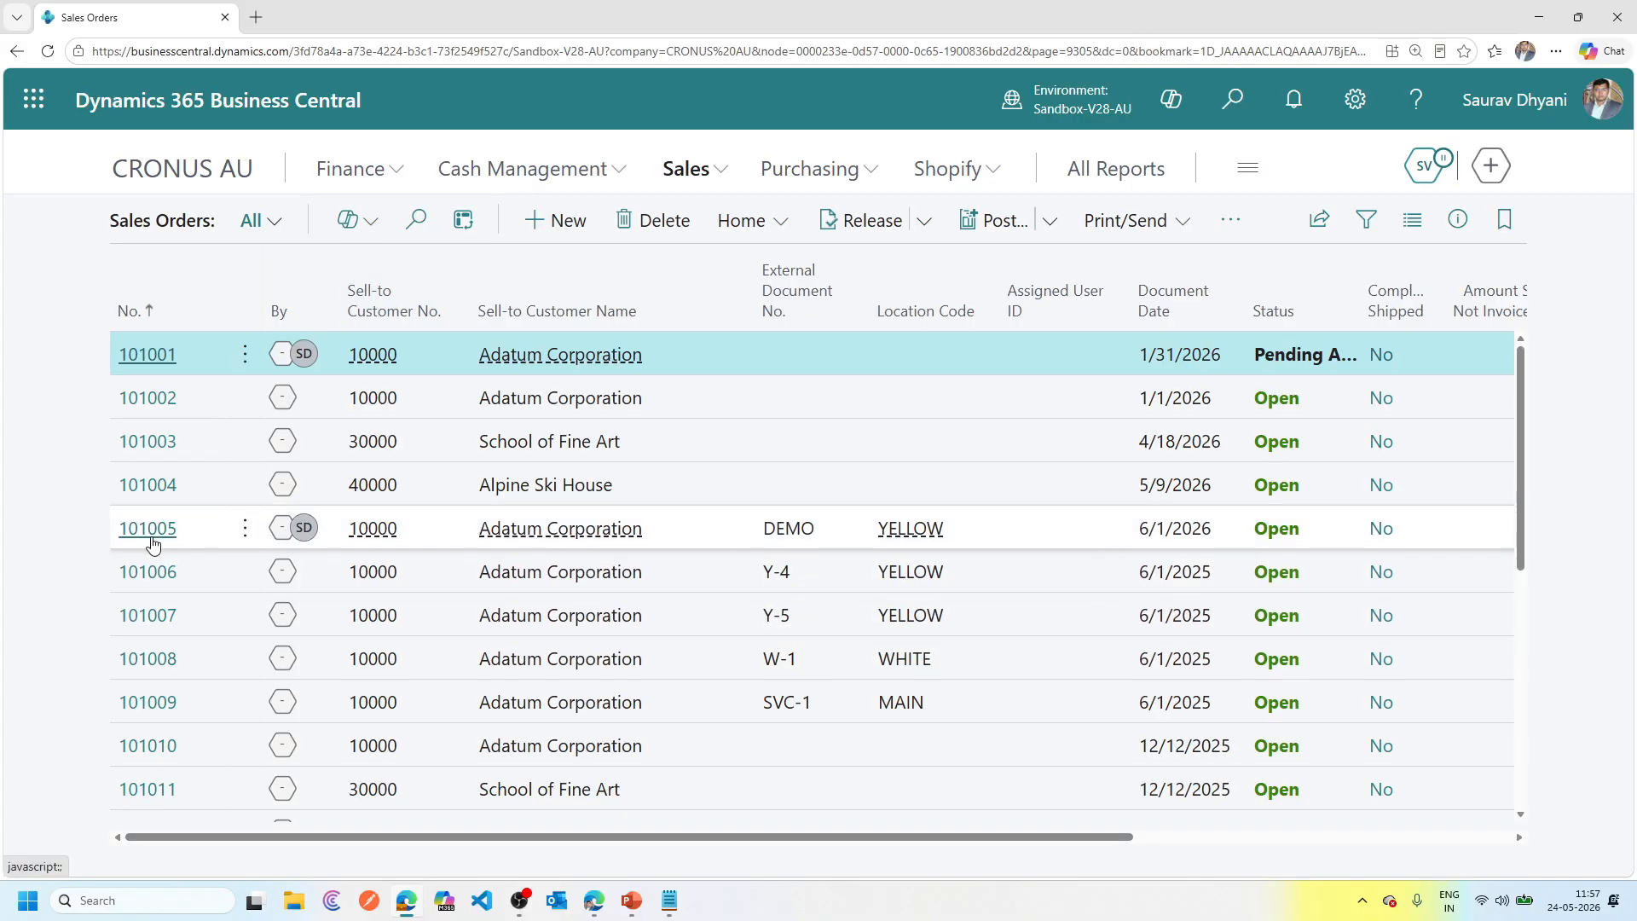
left_click(159, 542)
left_click(159, 543)
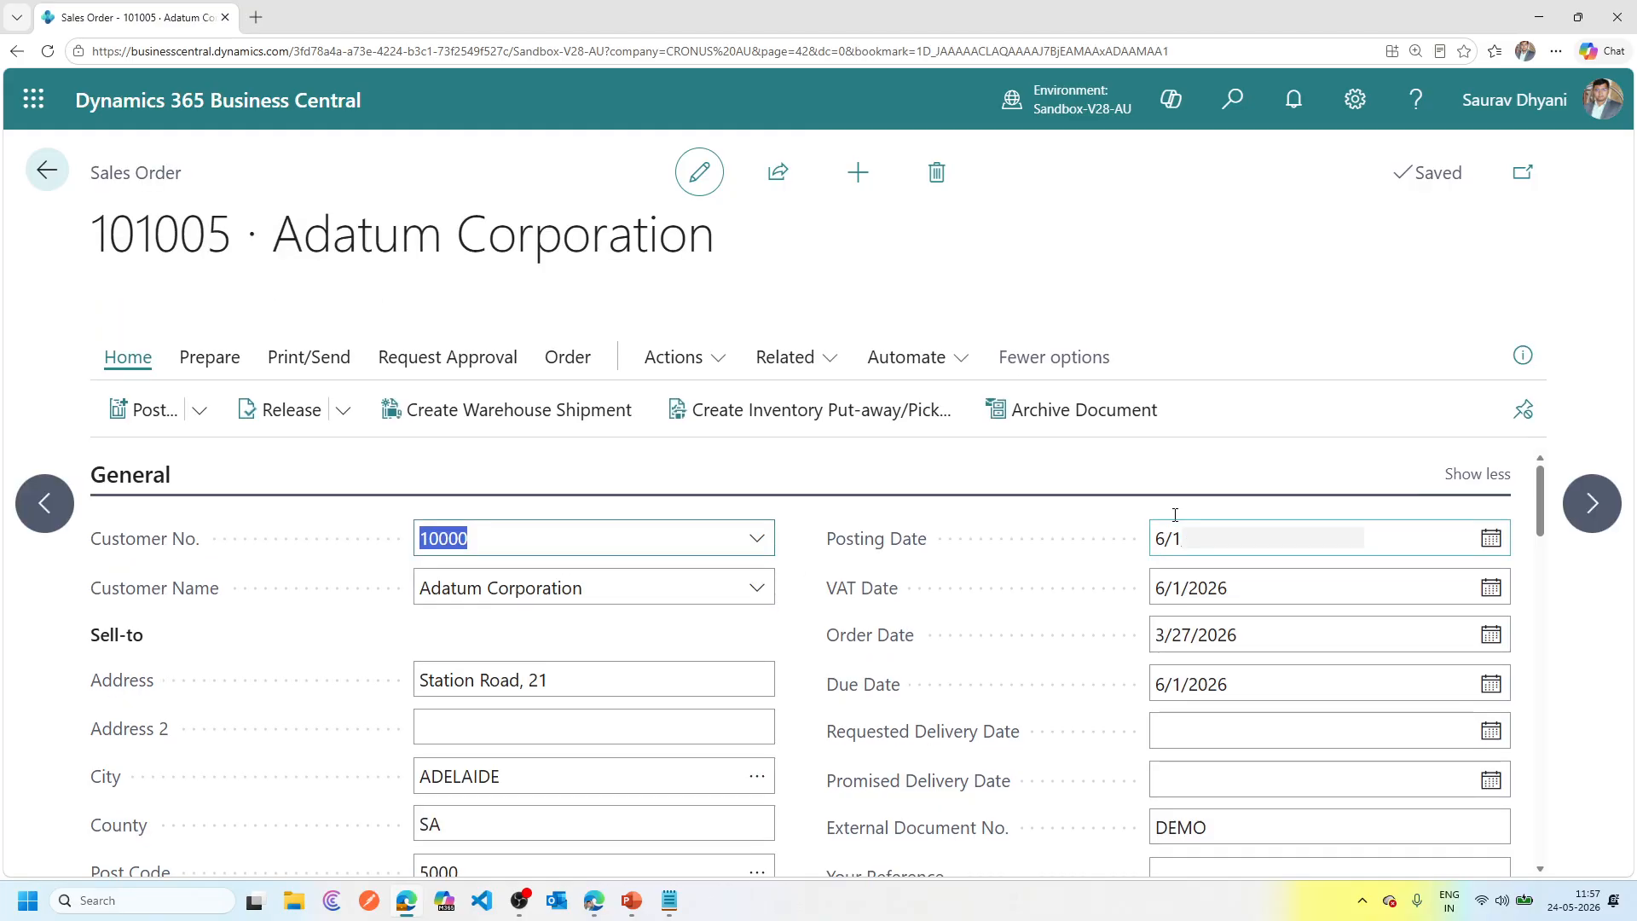
Preview the posting of the Adatum Corporation sales order with its existing posting date, then return to the order.
left_click(199, 422)
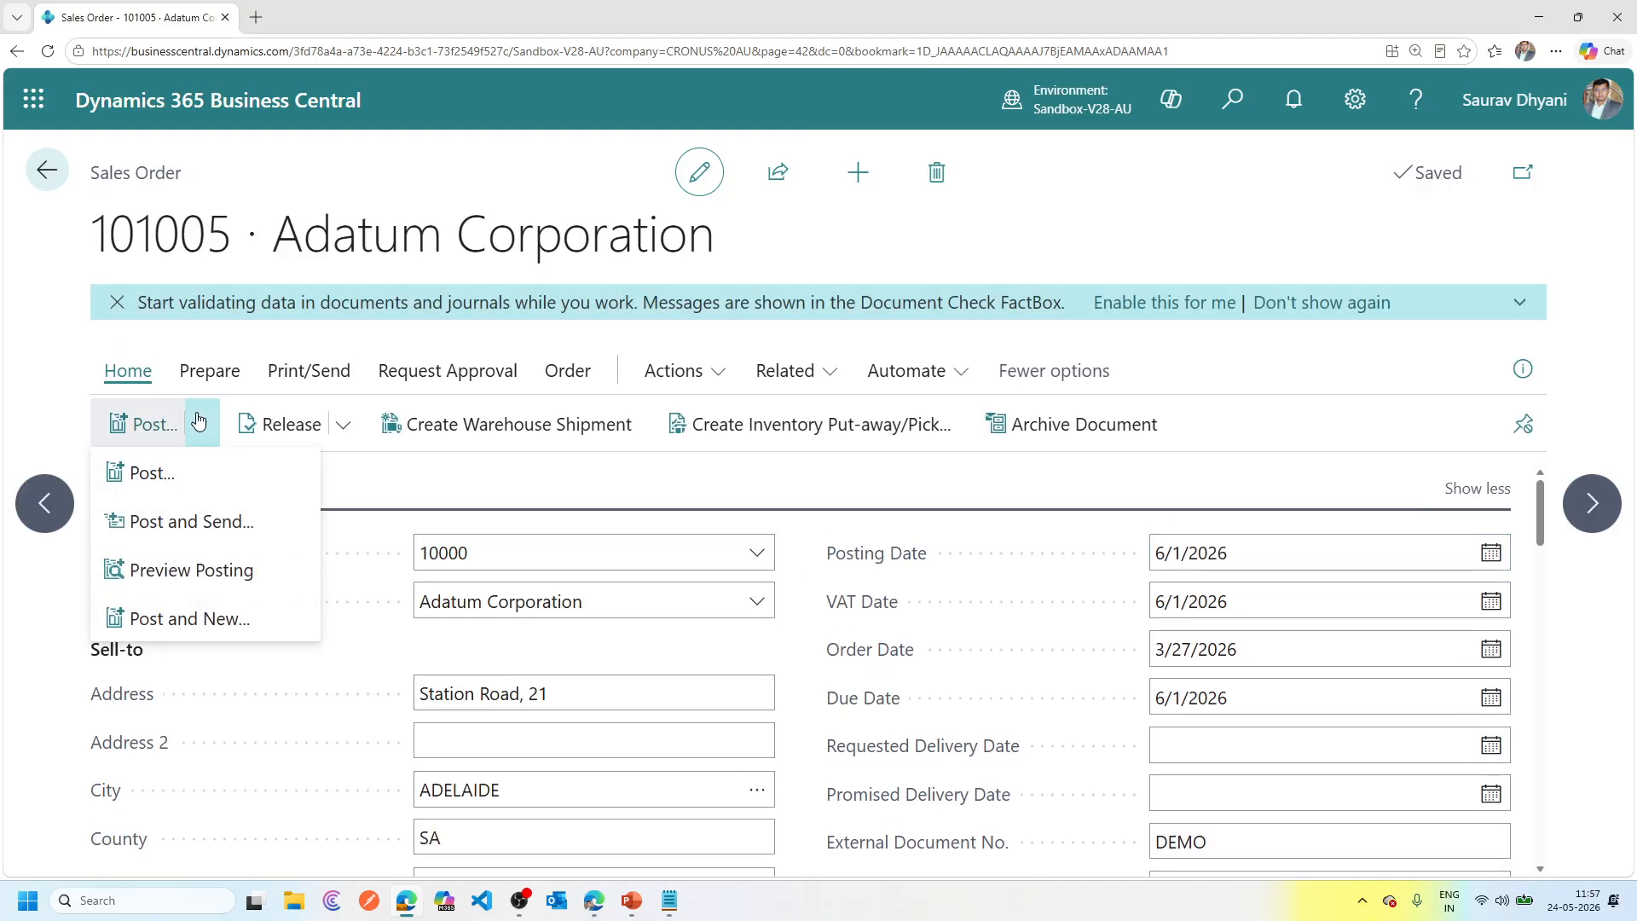
left_click(204, 573)
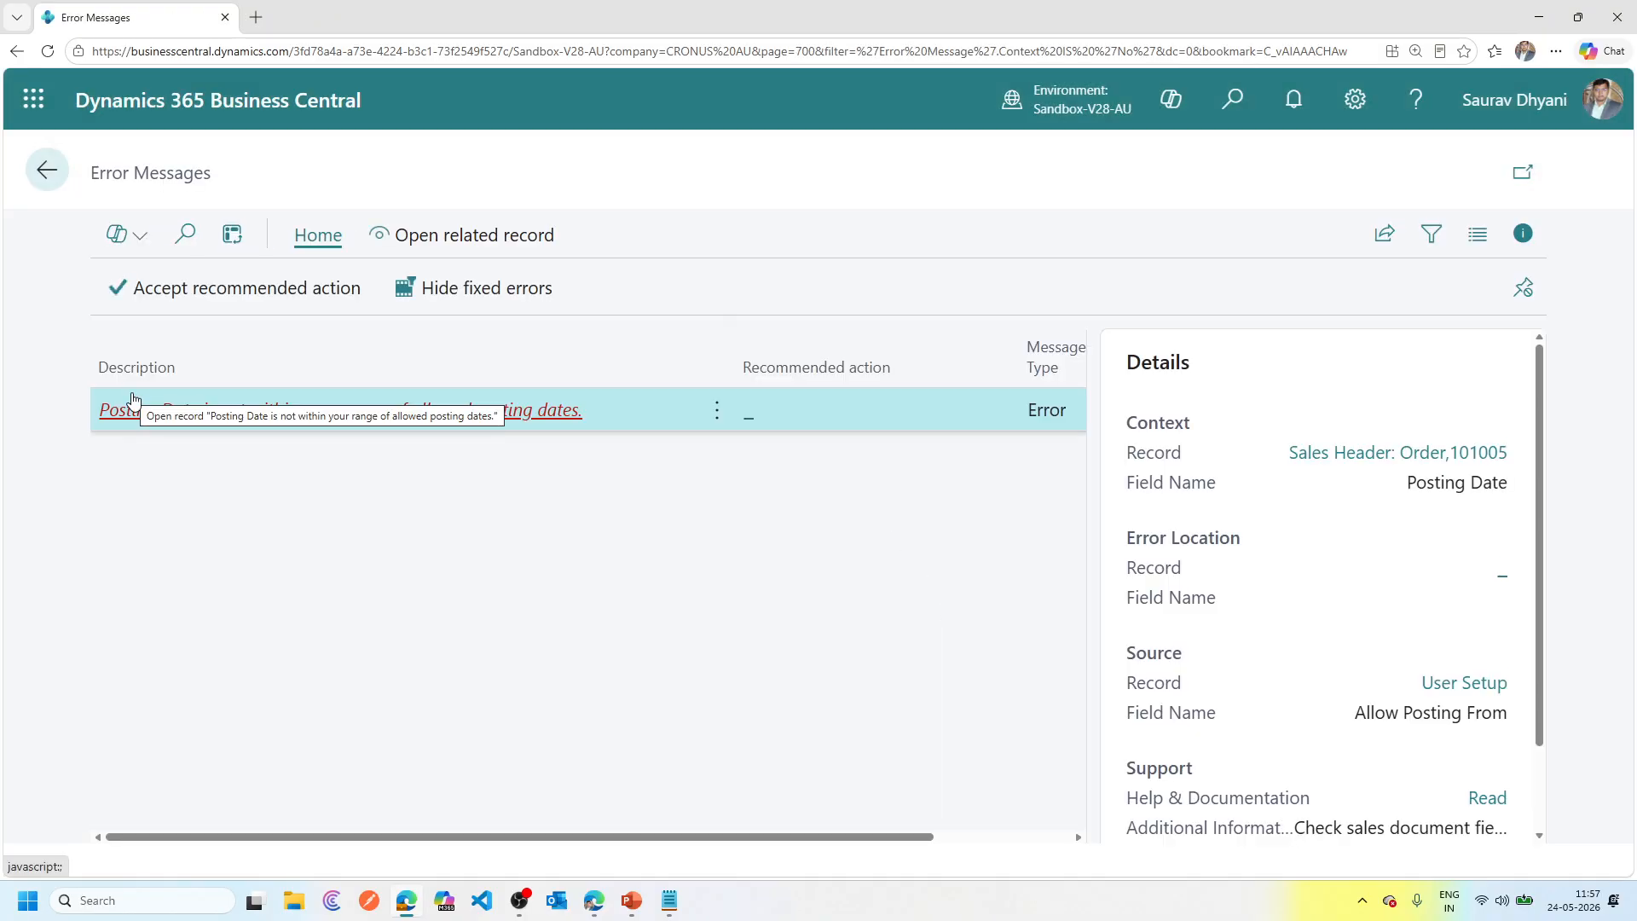
left_click(51, 163)
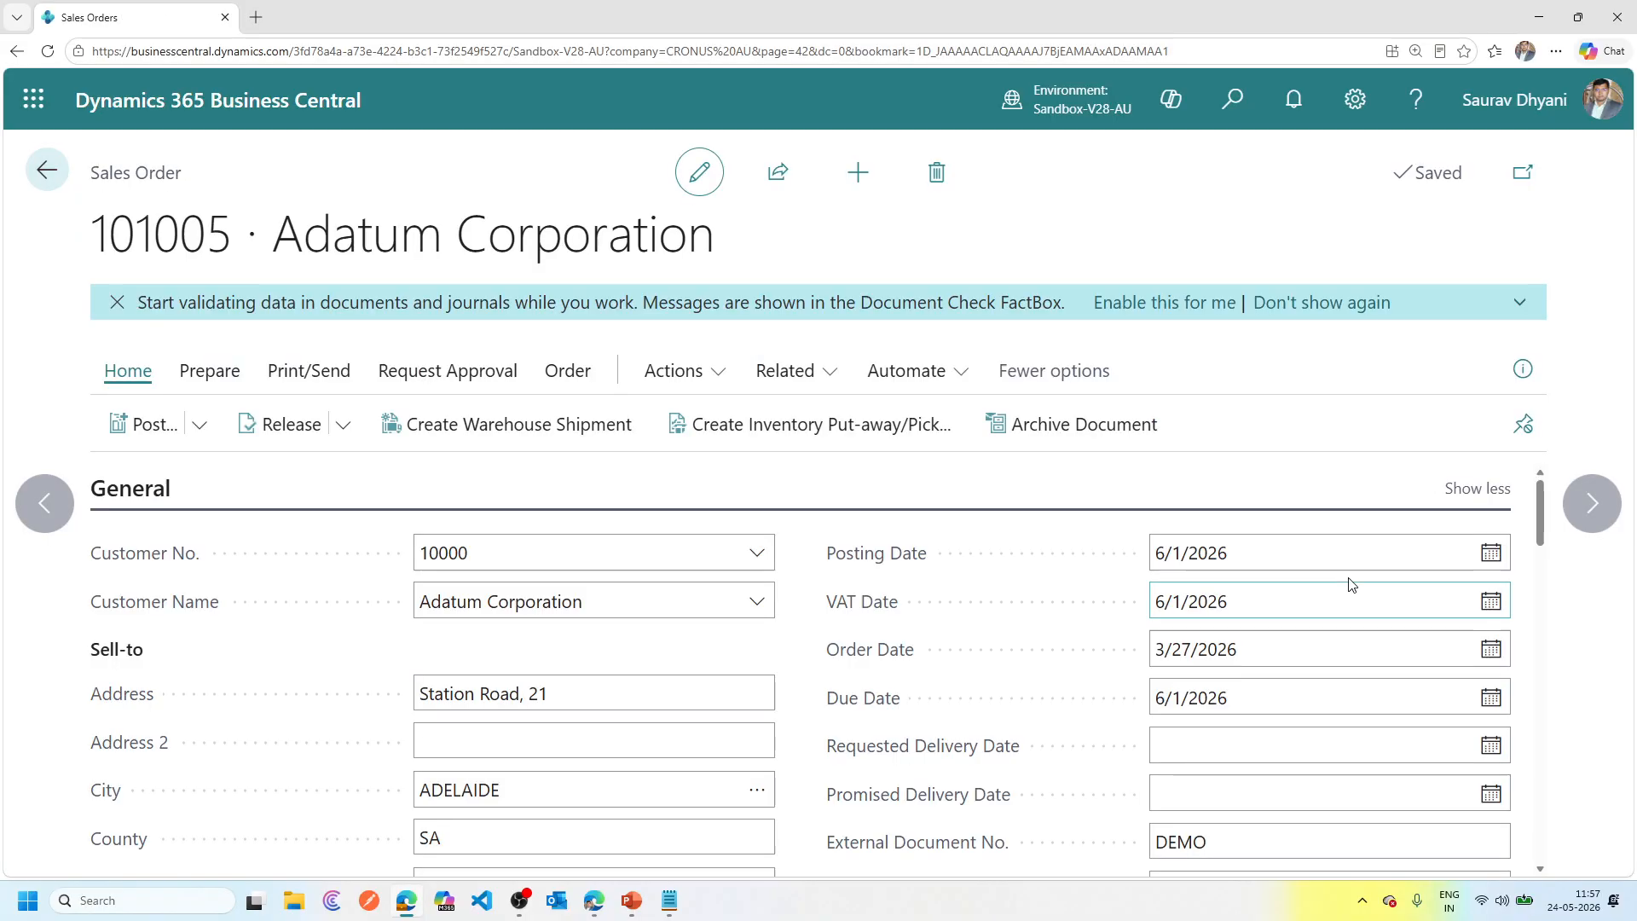
Set the sales order's Posting Date to today, 5/24/2026, and preview its posting.
left_click(1350, 556)
type("t")
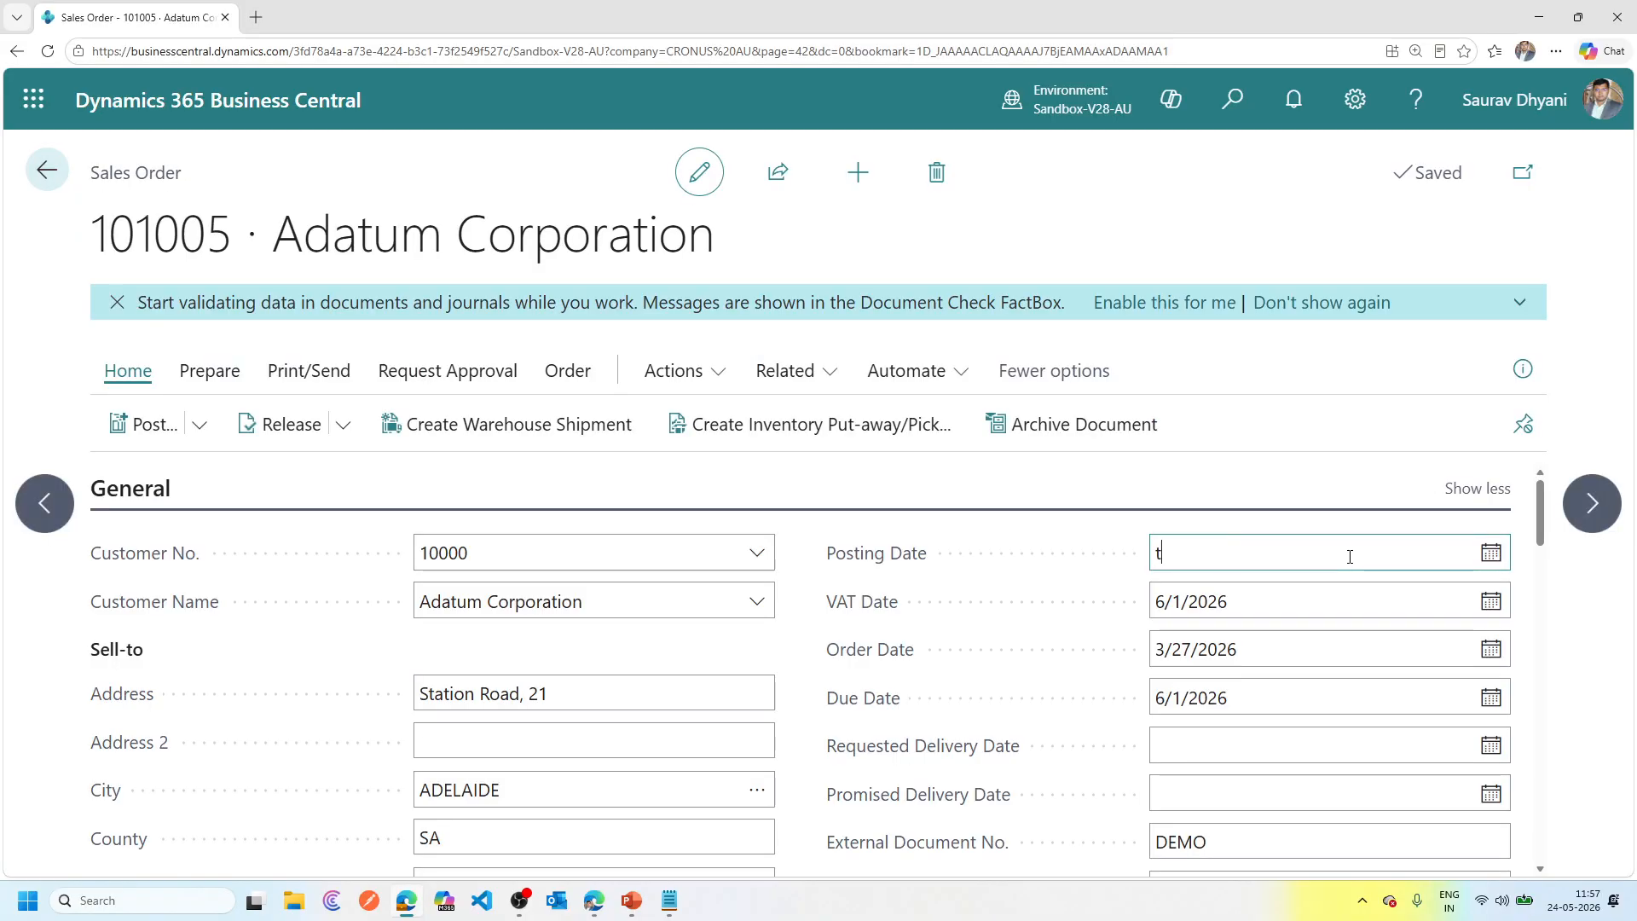
key("Tab")
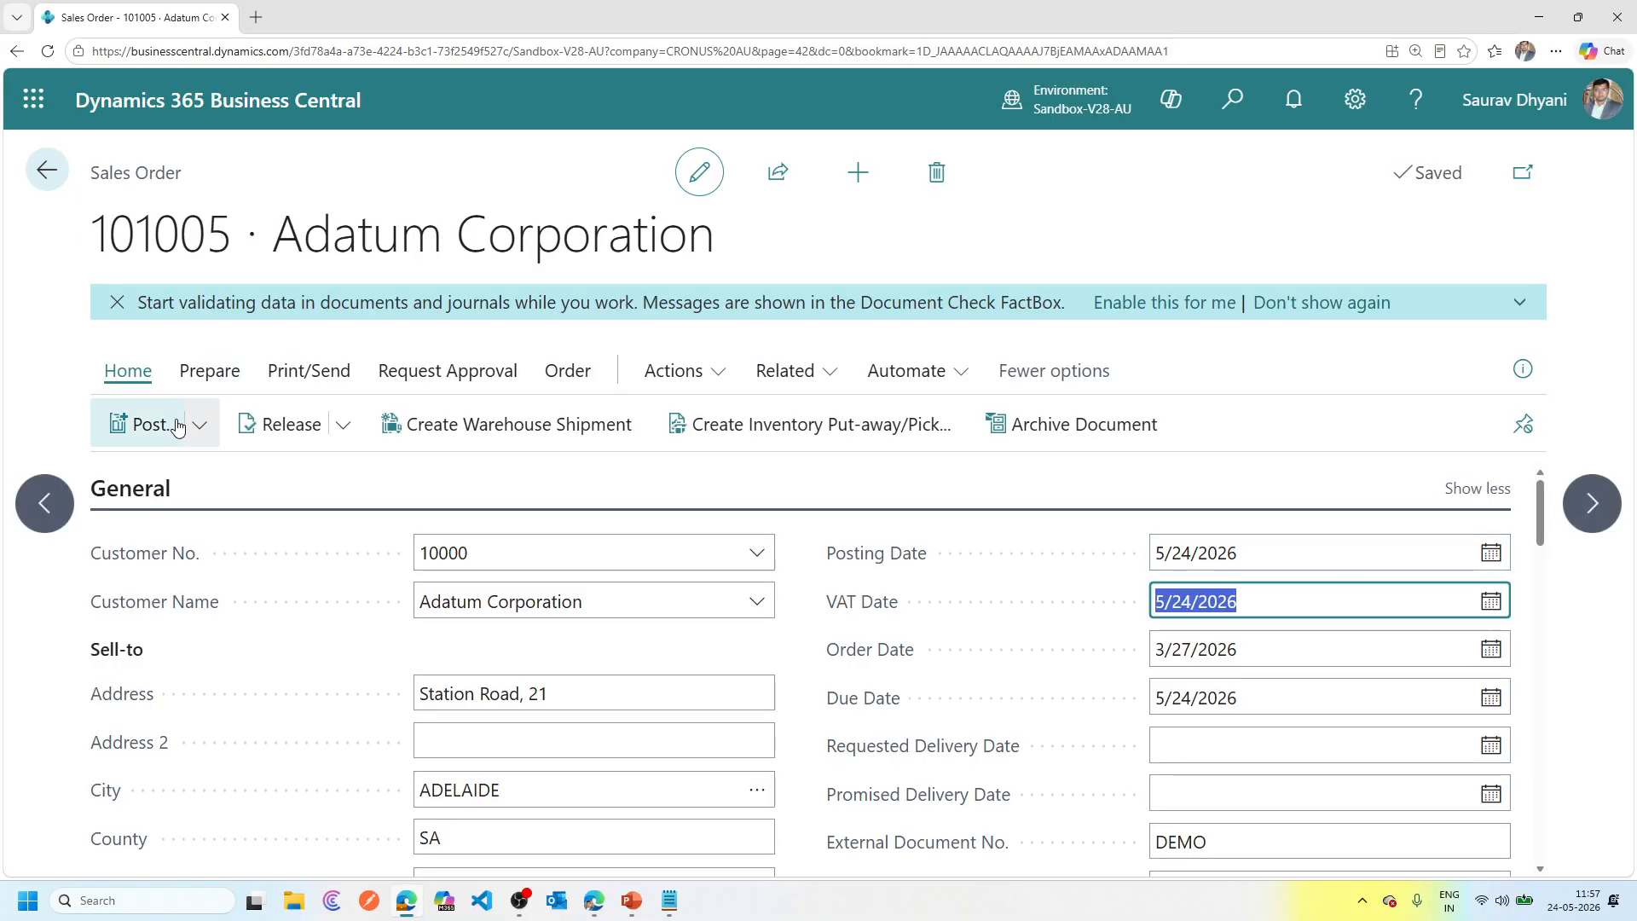
left_click(201, 433)
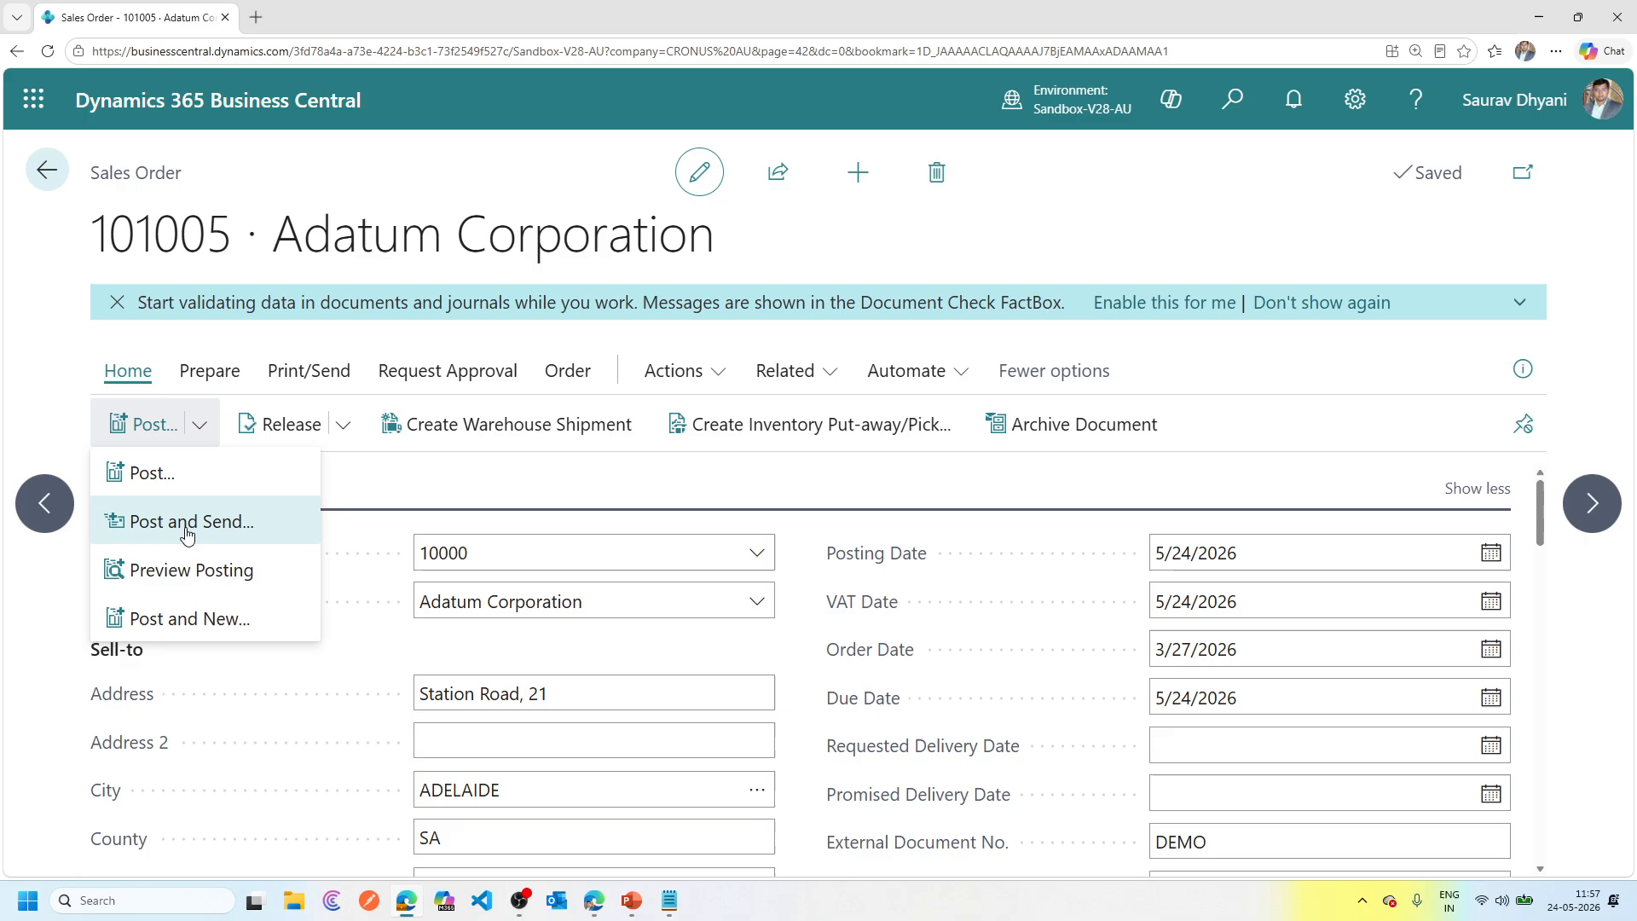
left_click(205, 573)
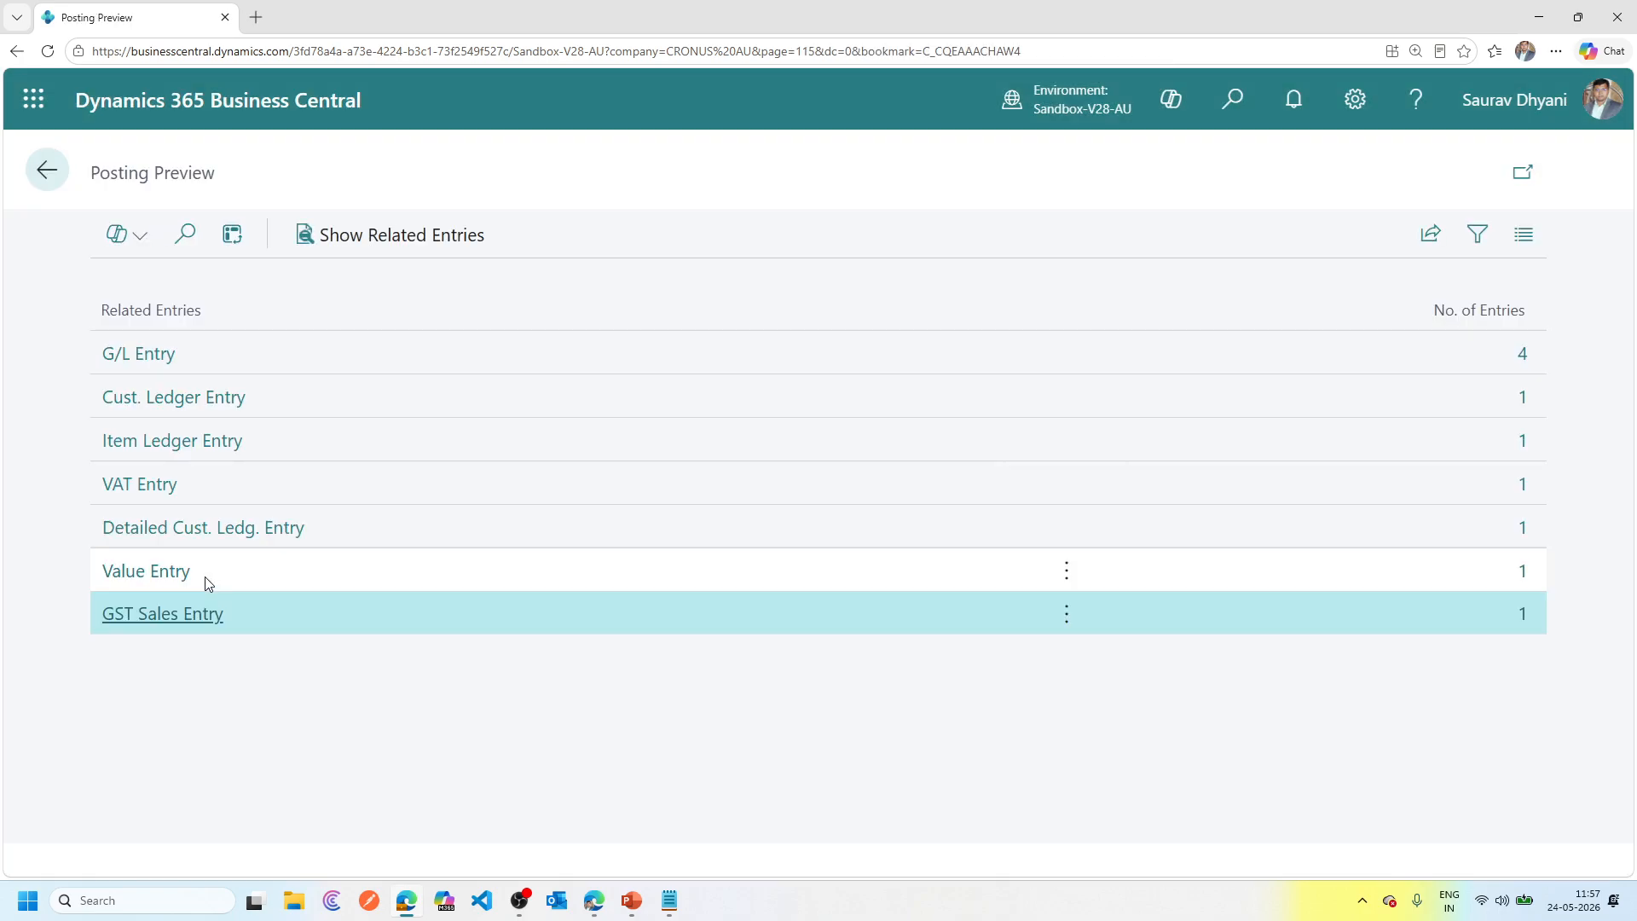
Leave the posting preview and close the Adatum Corporation sales order without posting, returning to the Sales Orders list.
left_click(54, 157)
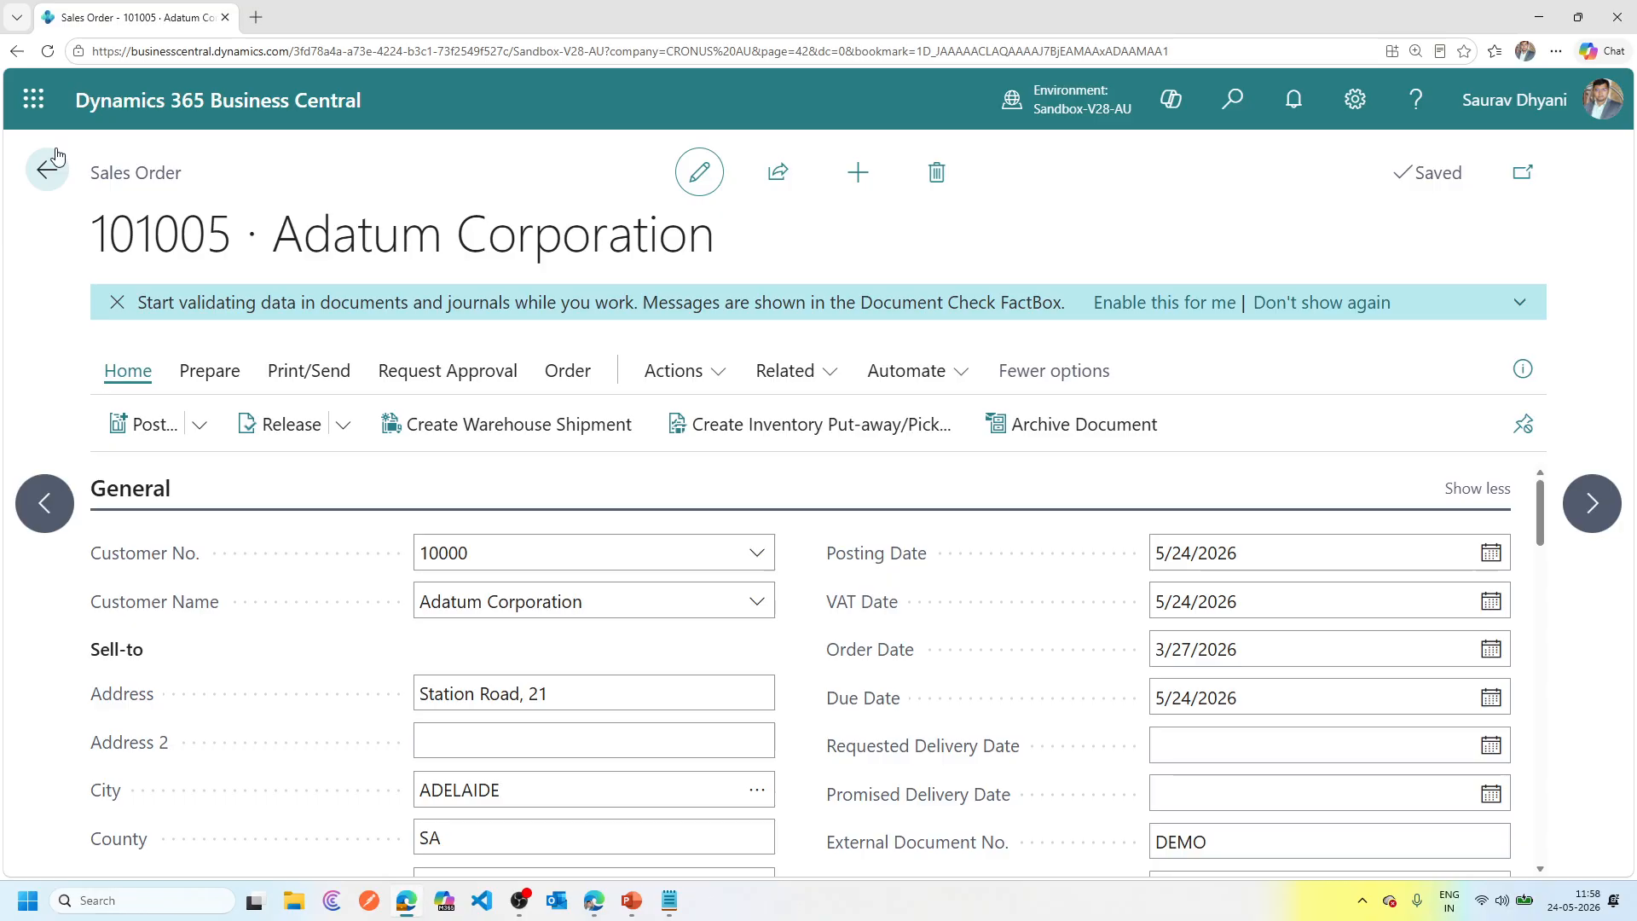
left_click(50, 162)
left_click(953, 580)
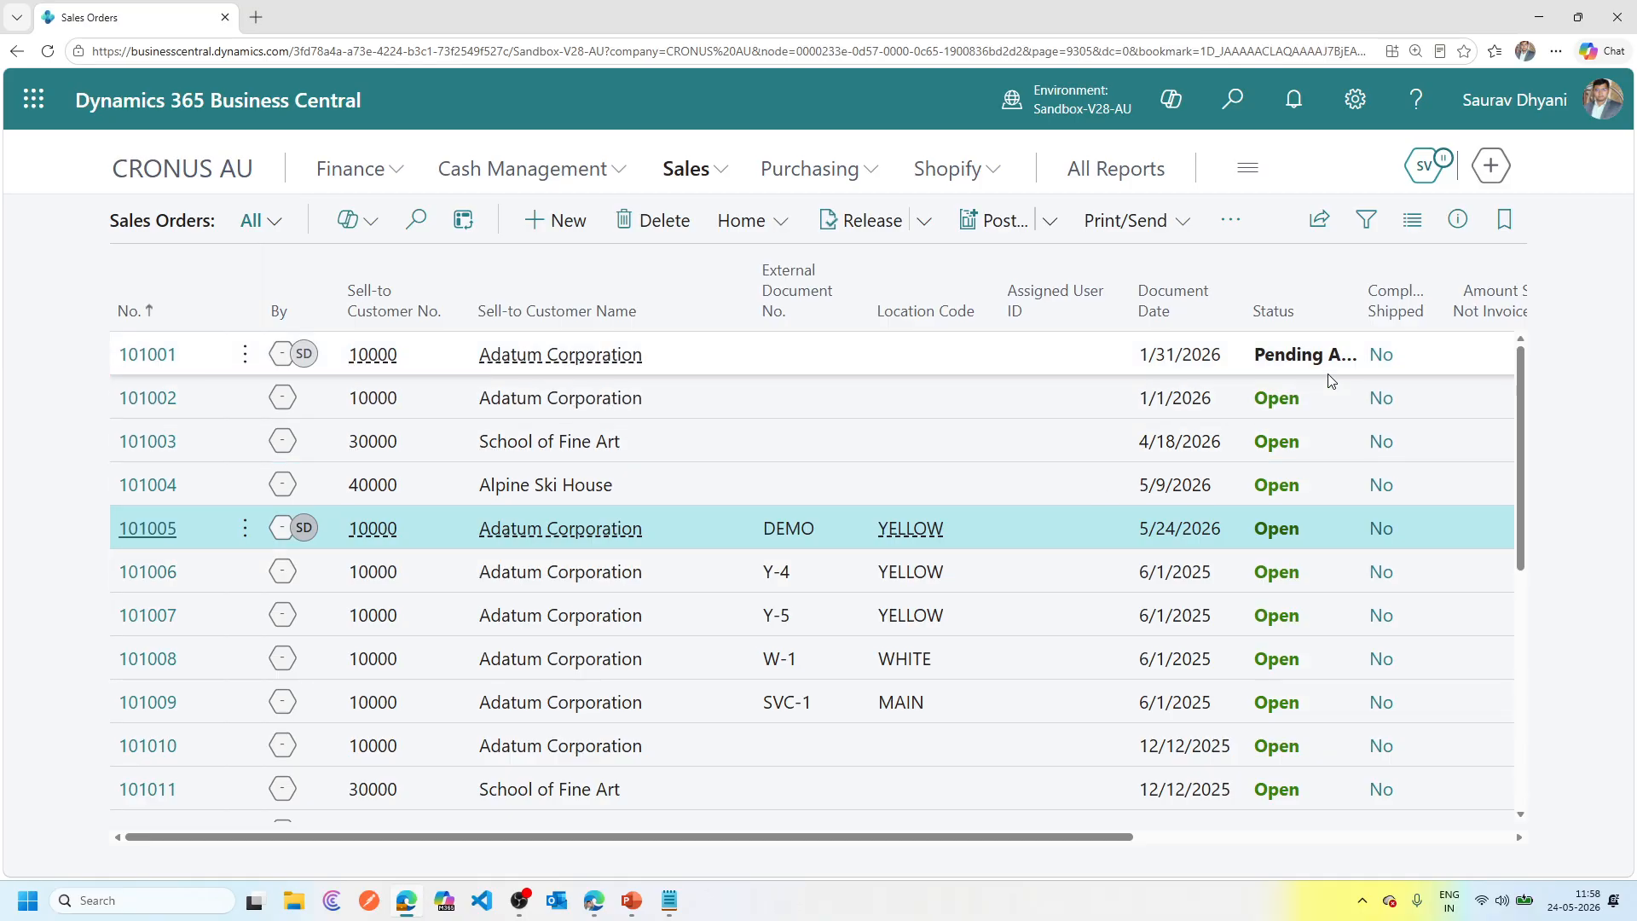
Open User Setup to review the user's Allow Posting From and To DateFormula fields, then return to the CRONUS AU home page.
left_click(1251, 106)
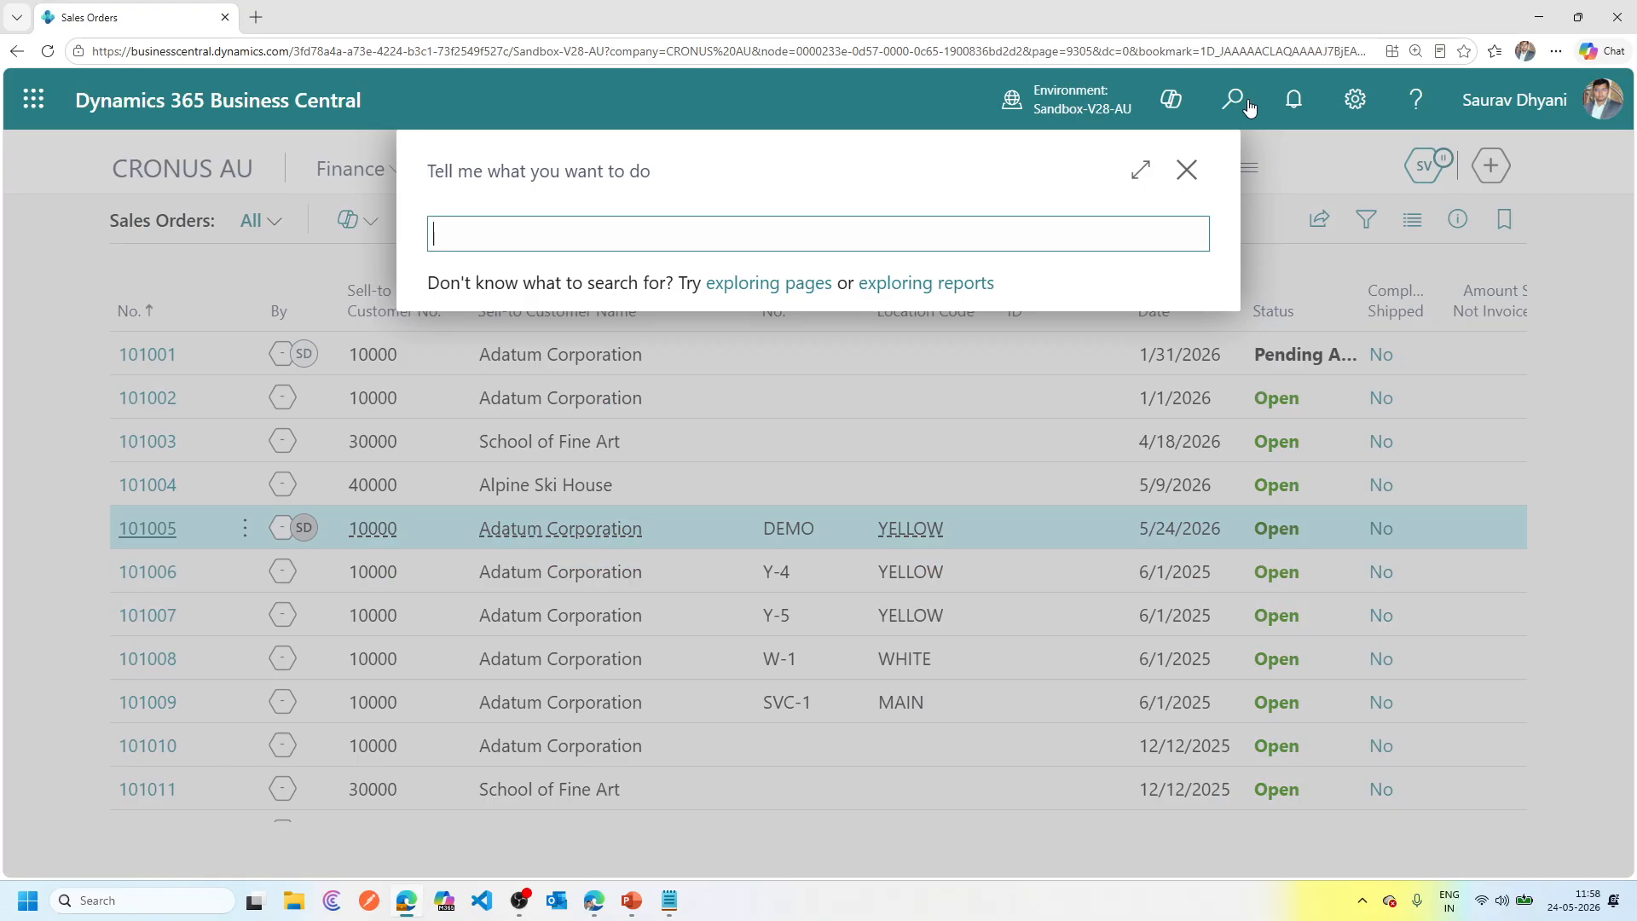
type("user set")
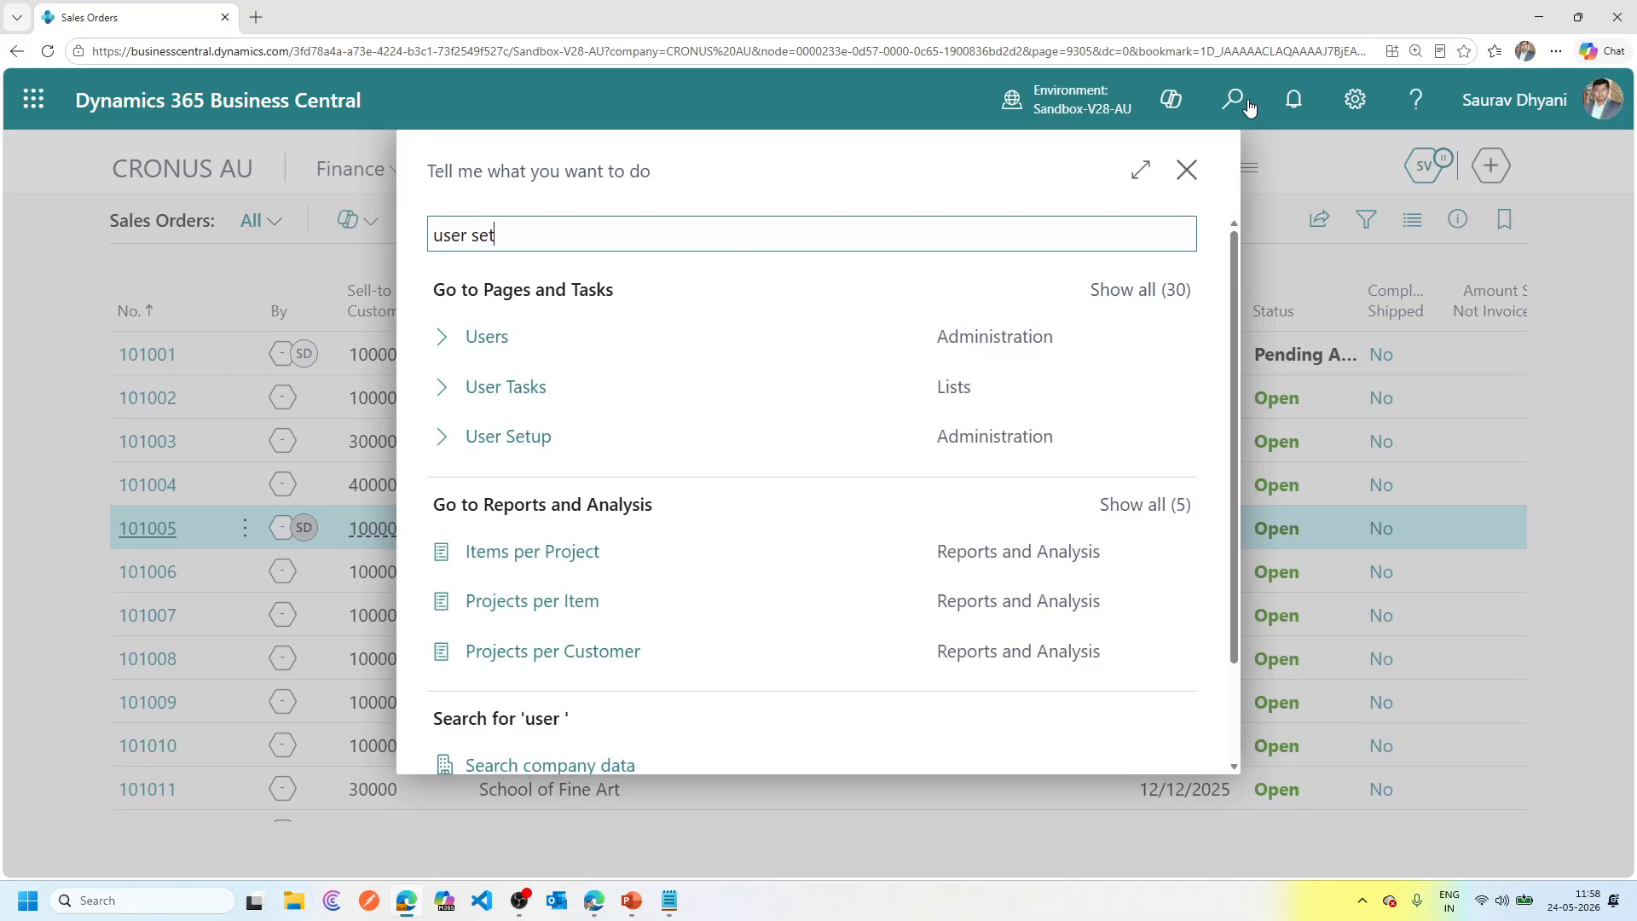
left_click(741, 350)
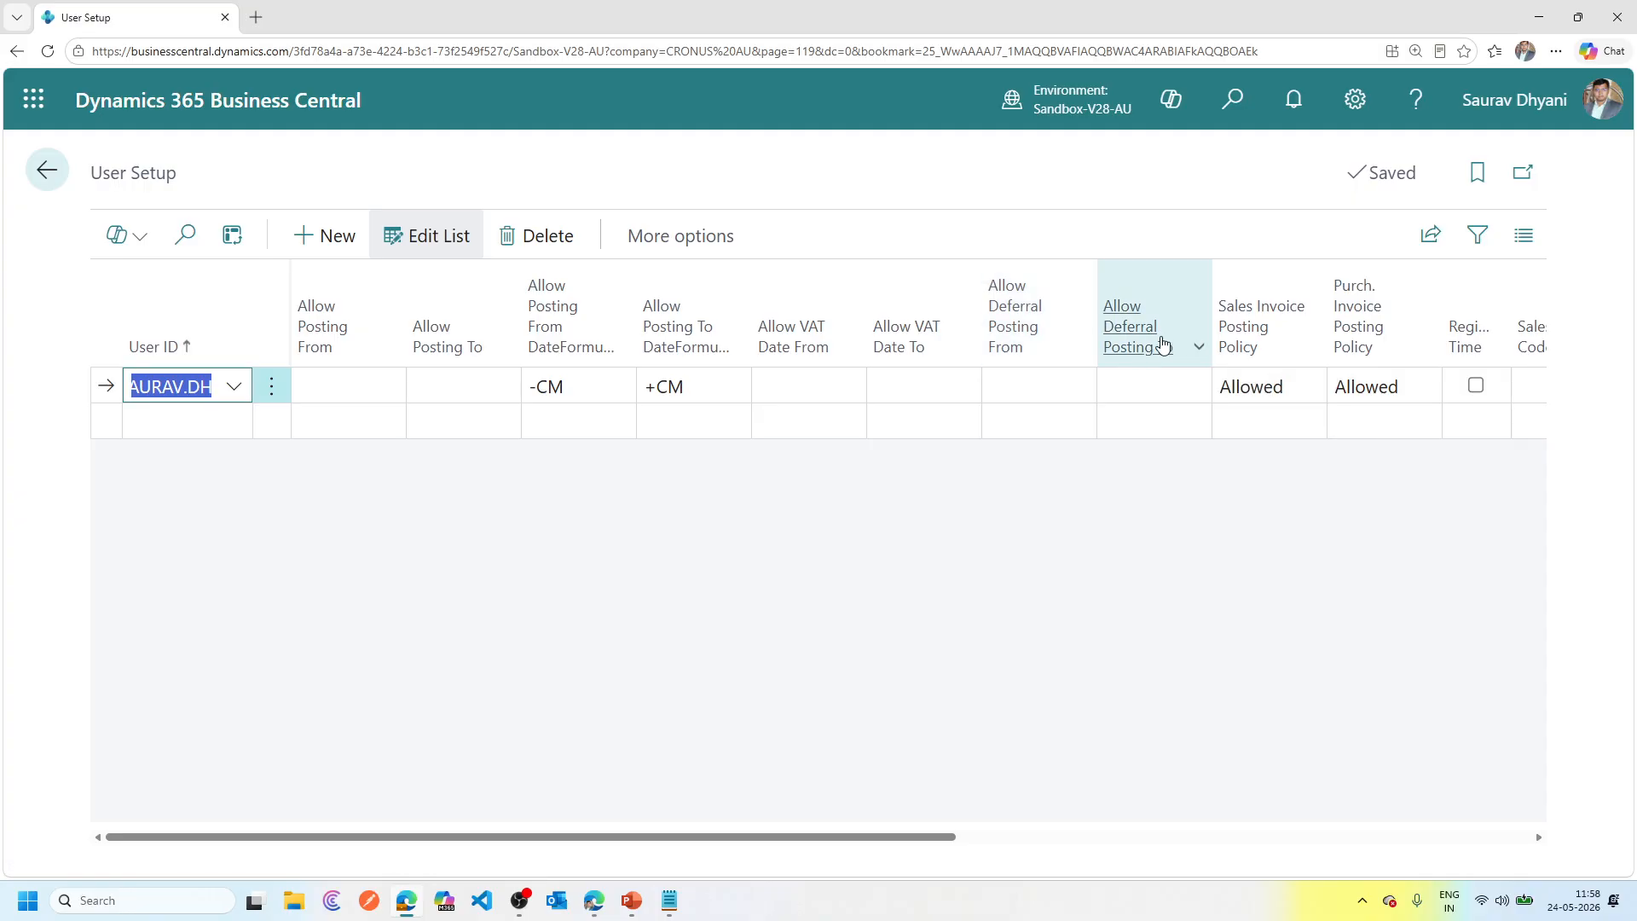
mouse_move(786, 351)
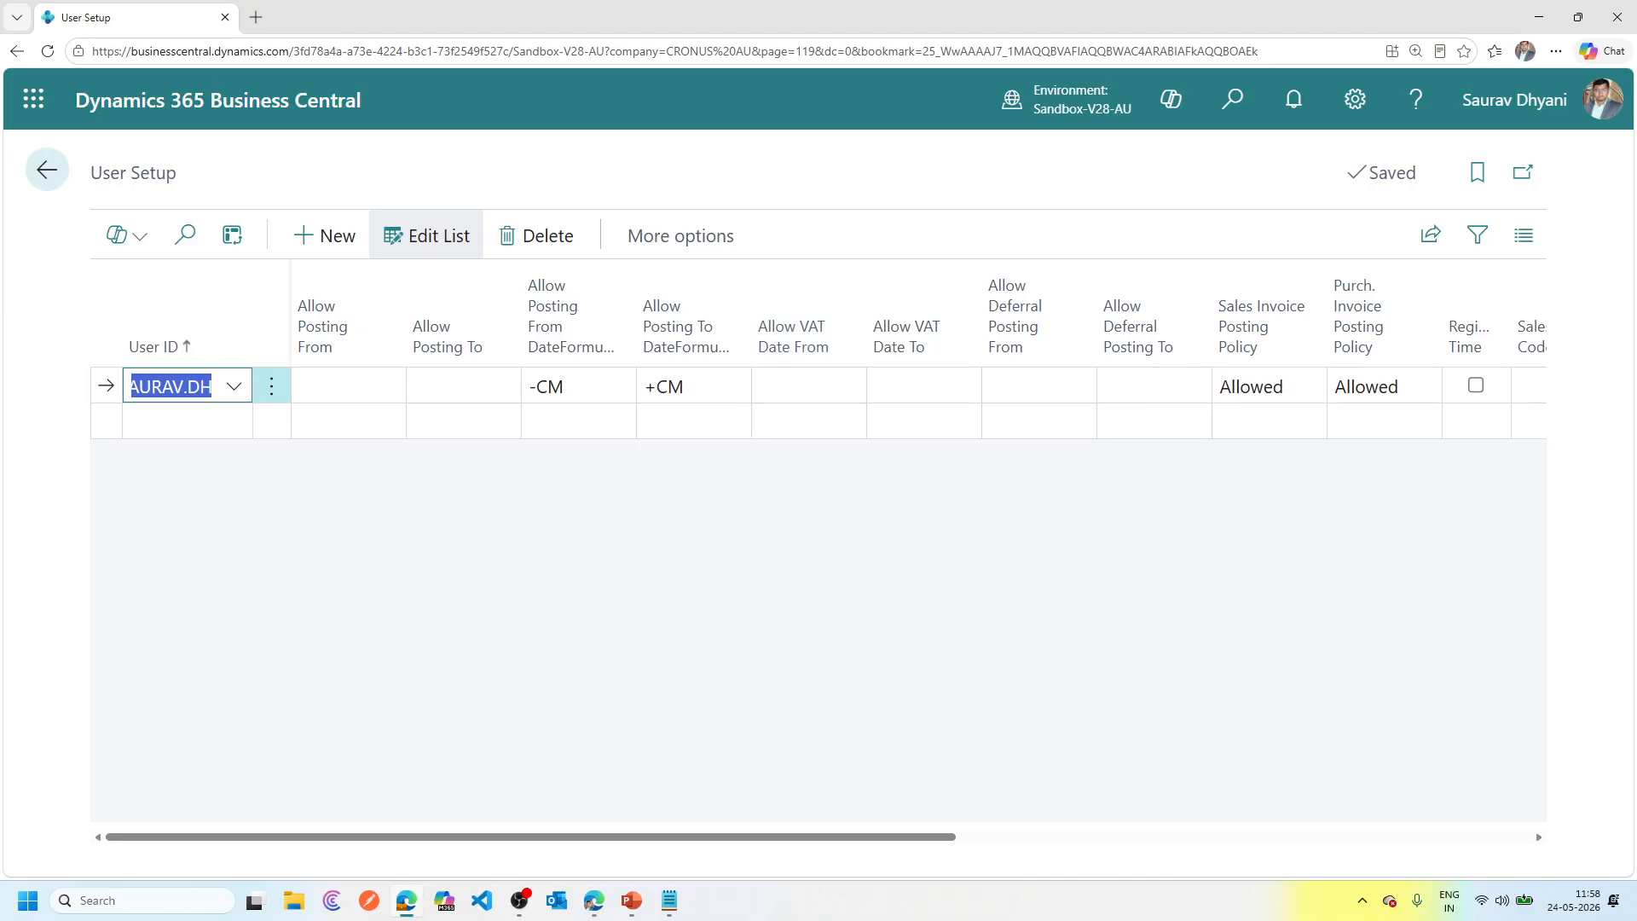
key("alt+Tab")
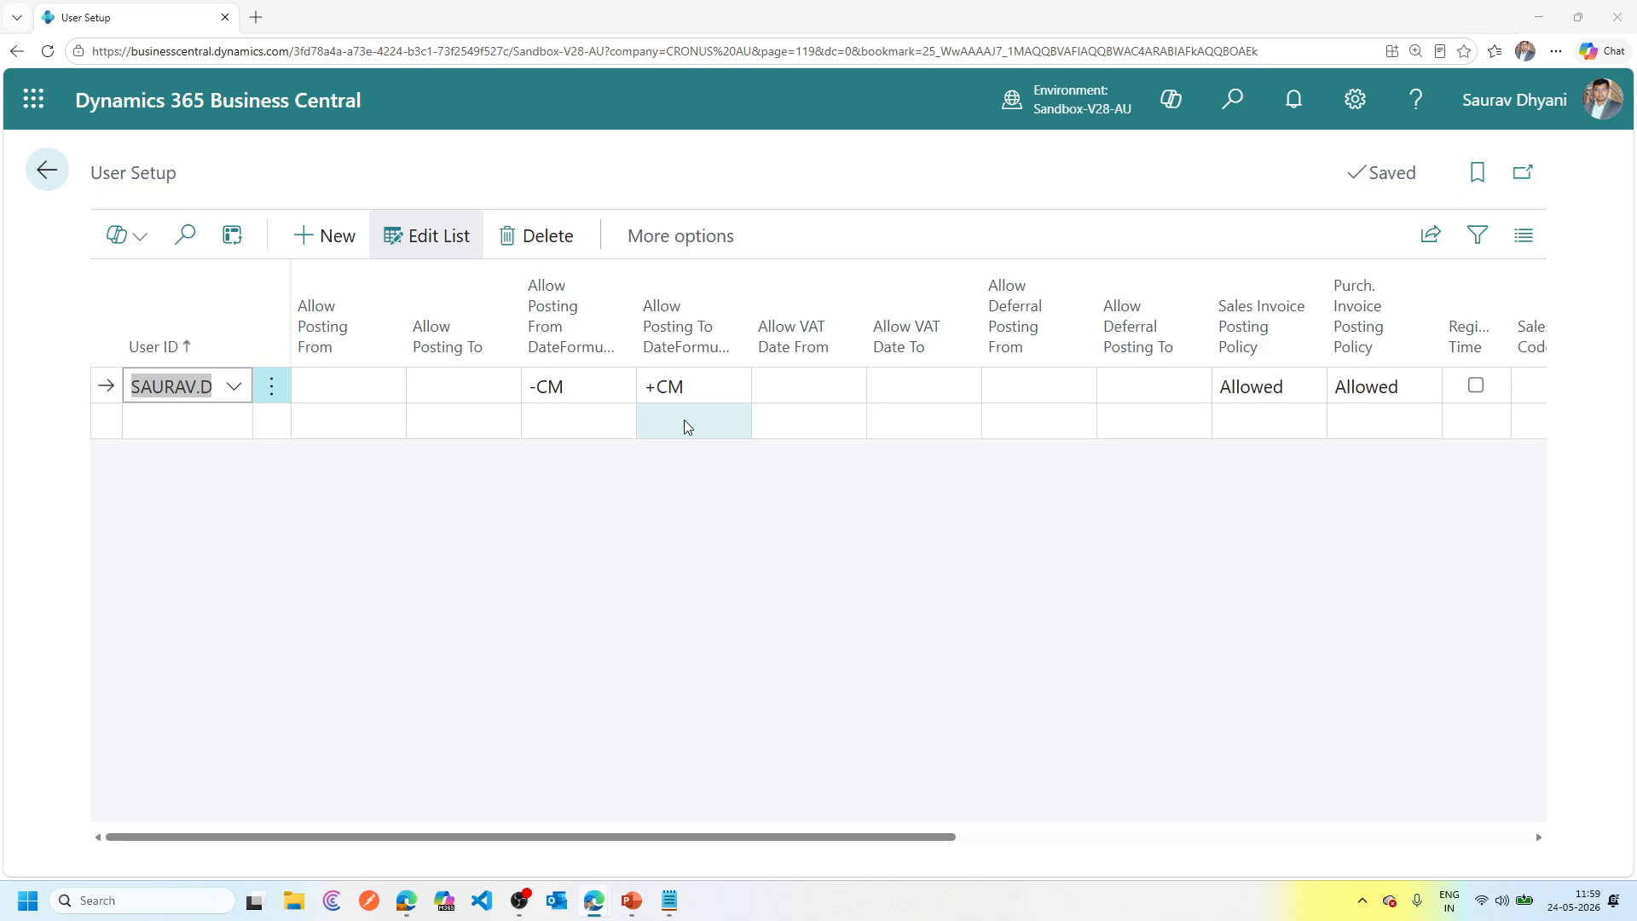
left_click(49, 170)
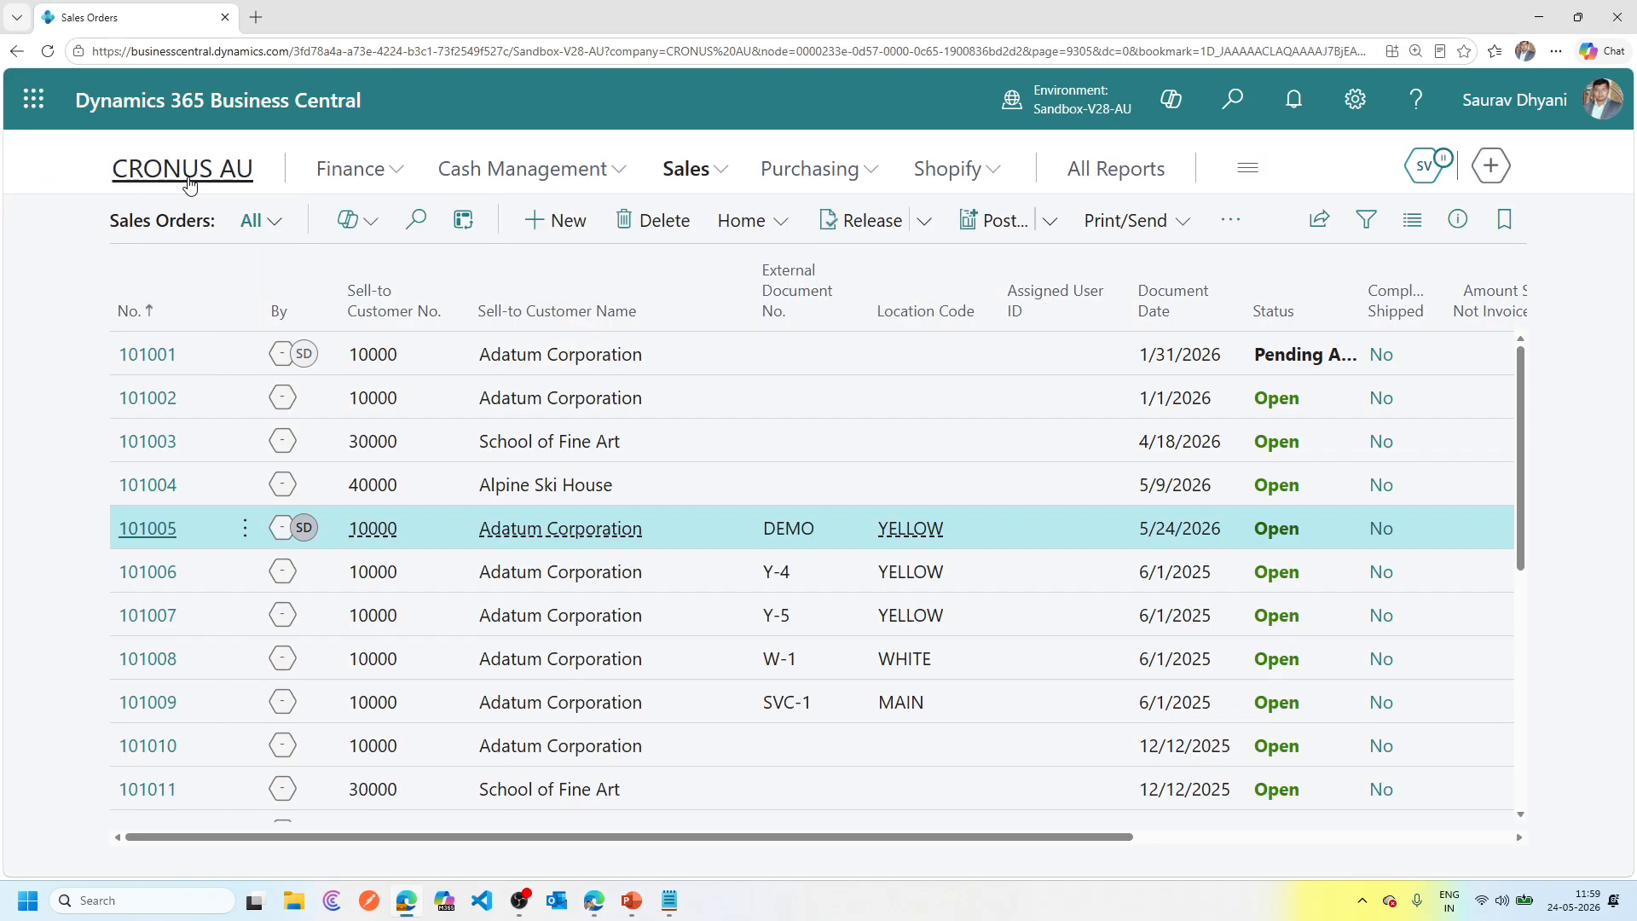
left_click(189, 183)
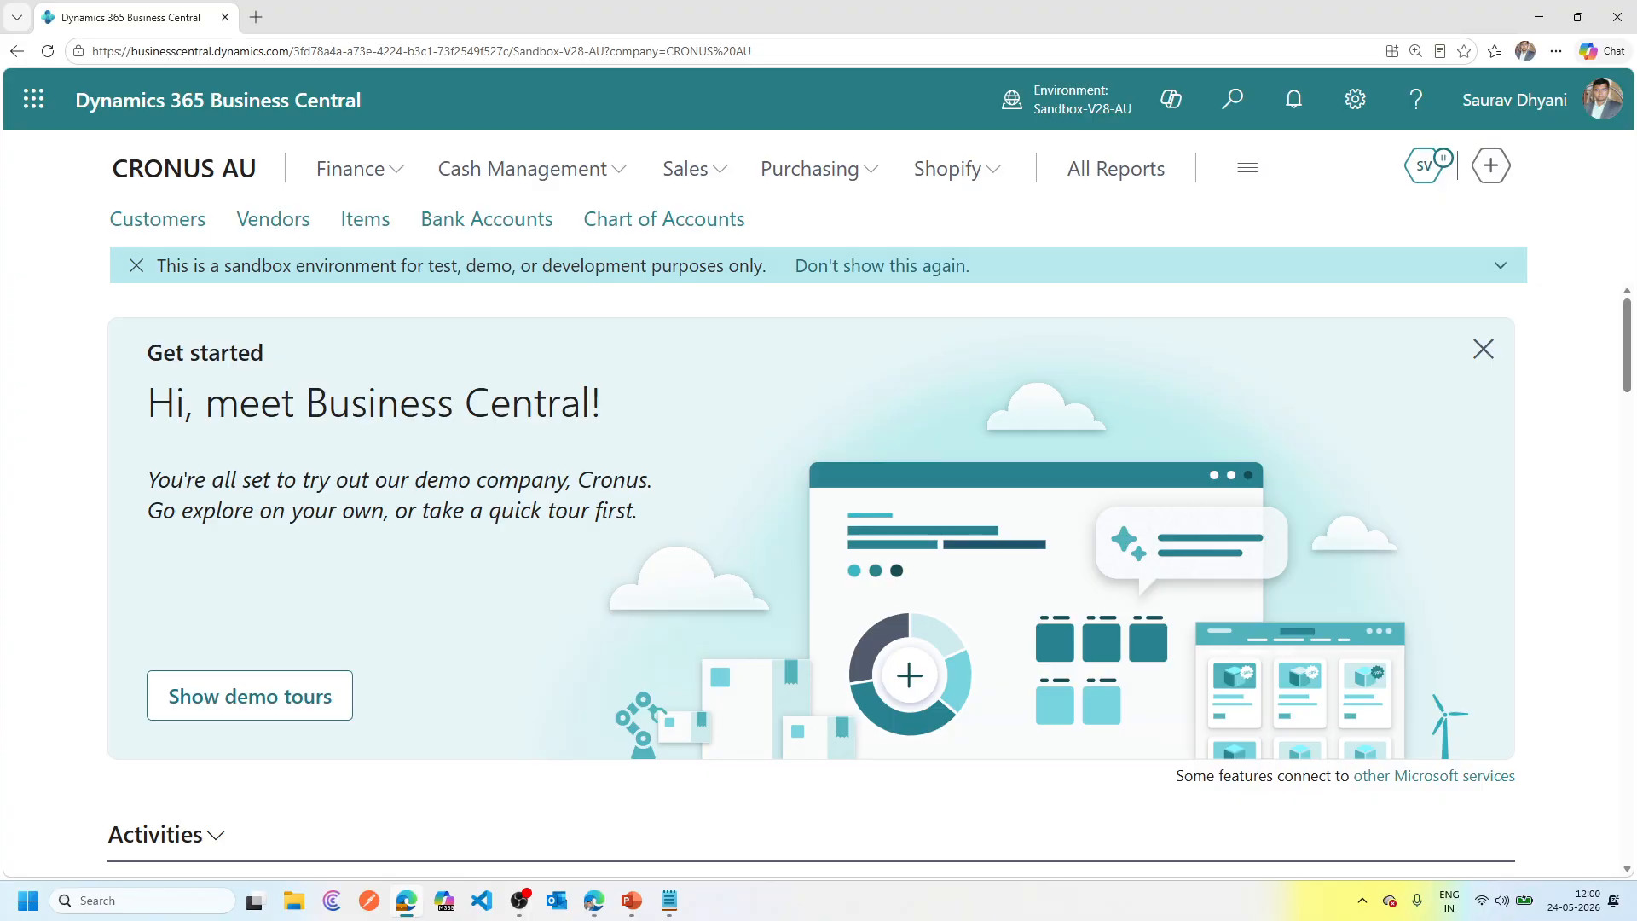
Switch to the Microsoft Learn article and examine the From and To formulas for the Today only and Previous month close scenarios.
key("alt+Tab")
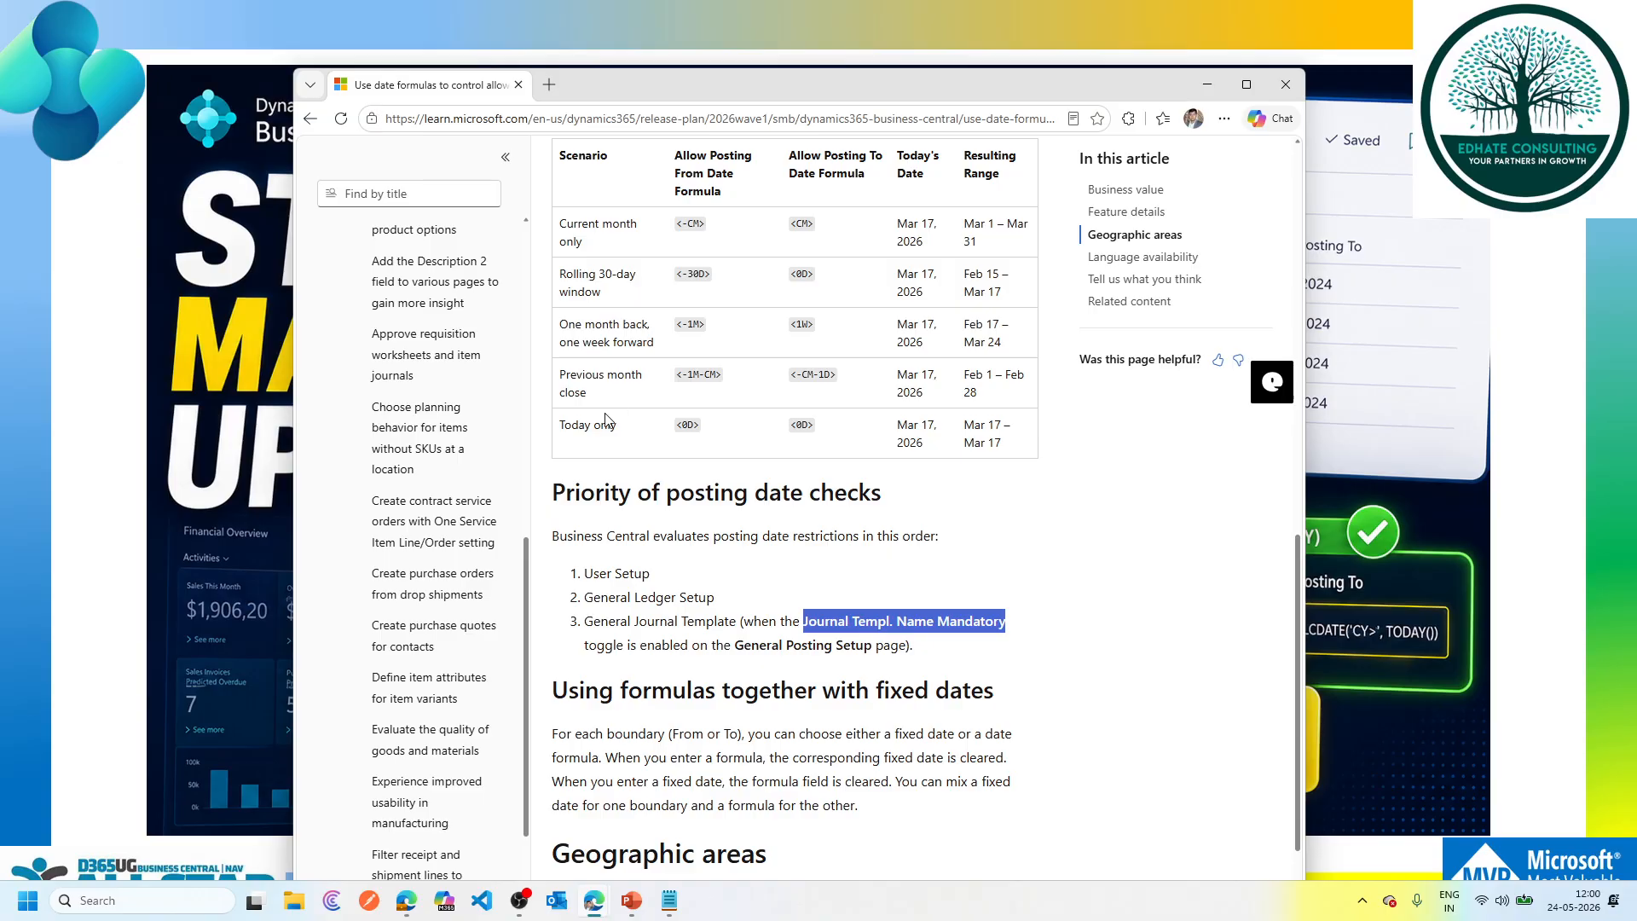
triple_click(610, 424)
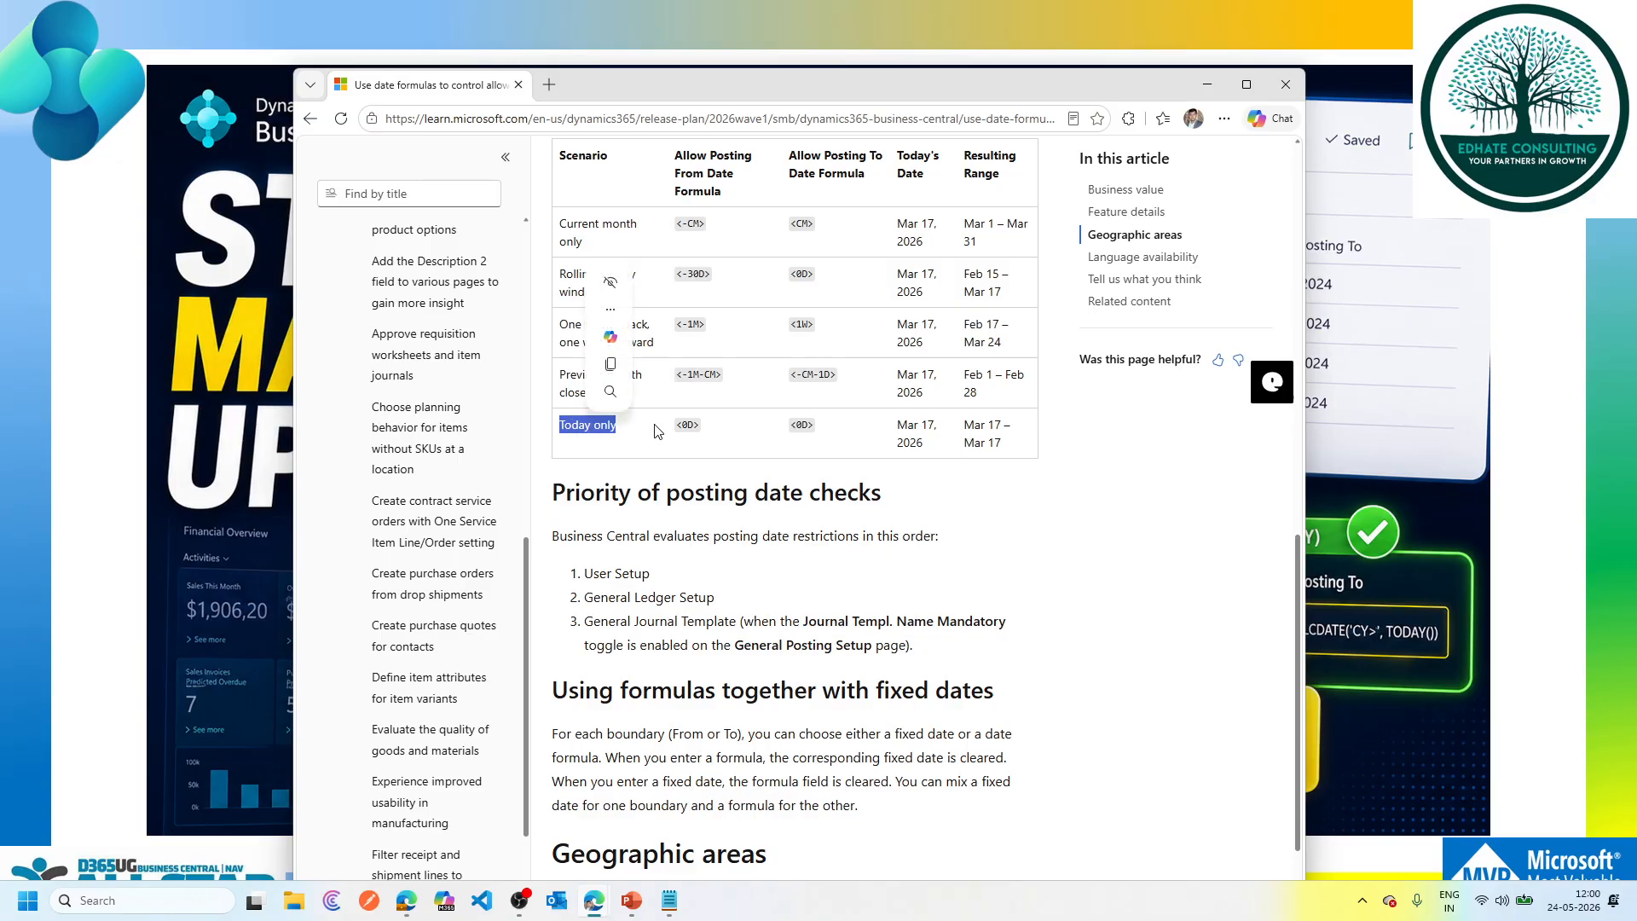
left_click_drag(695, 424, 811, 424)
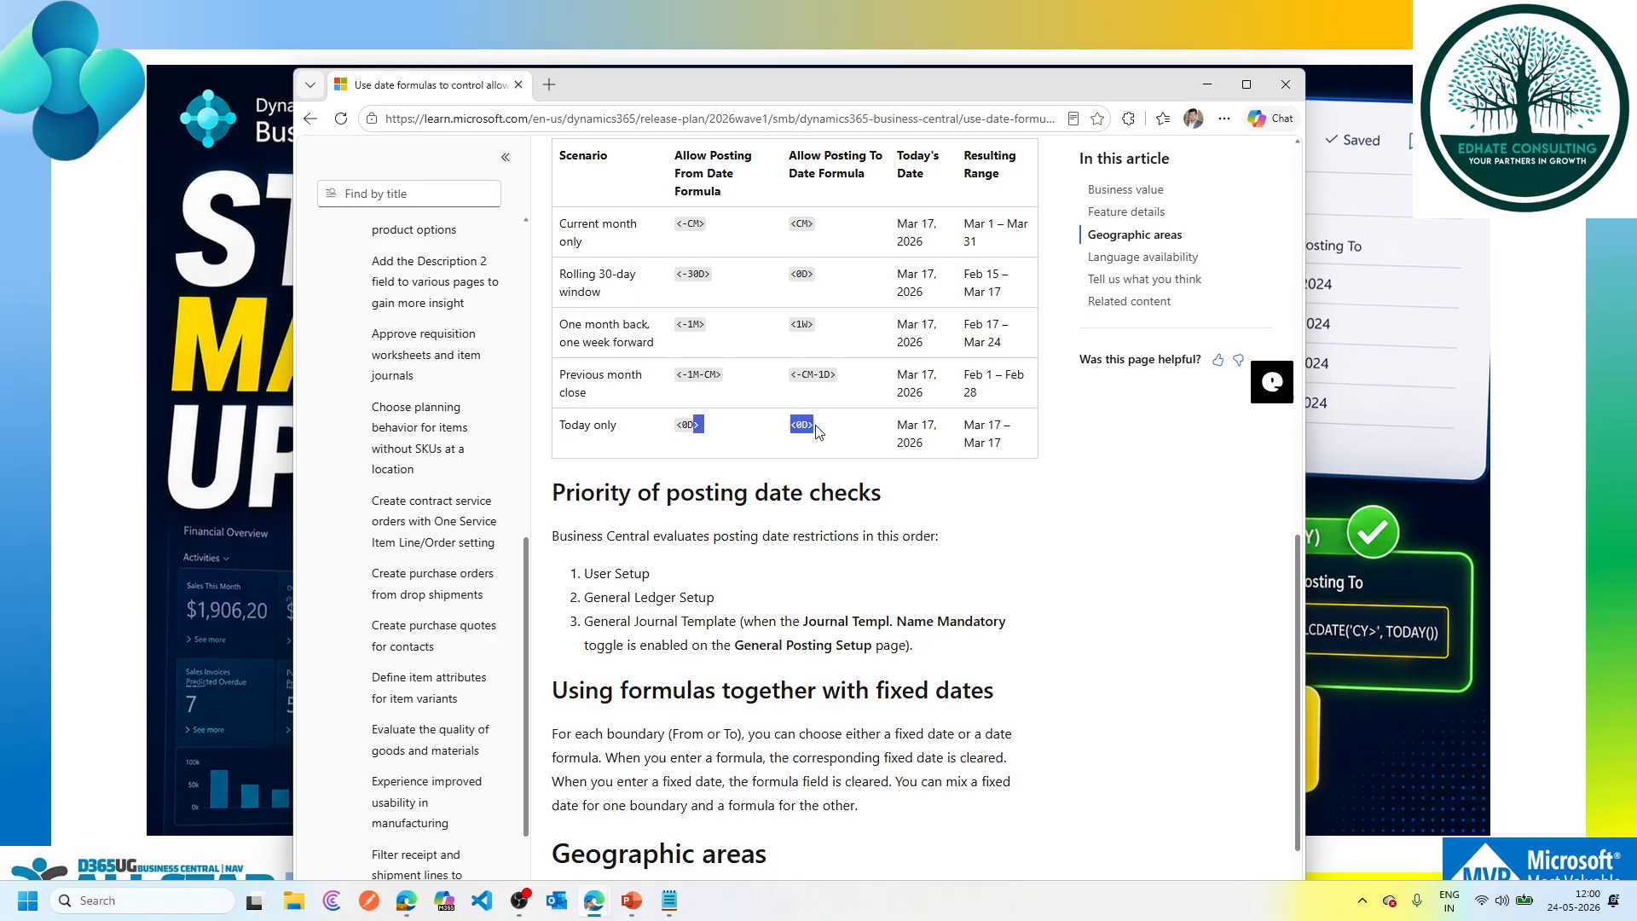
left_click(817, 430)
double_click(574, 374)
left_click_drag(574, 375, 814, 386)
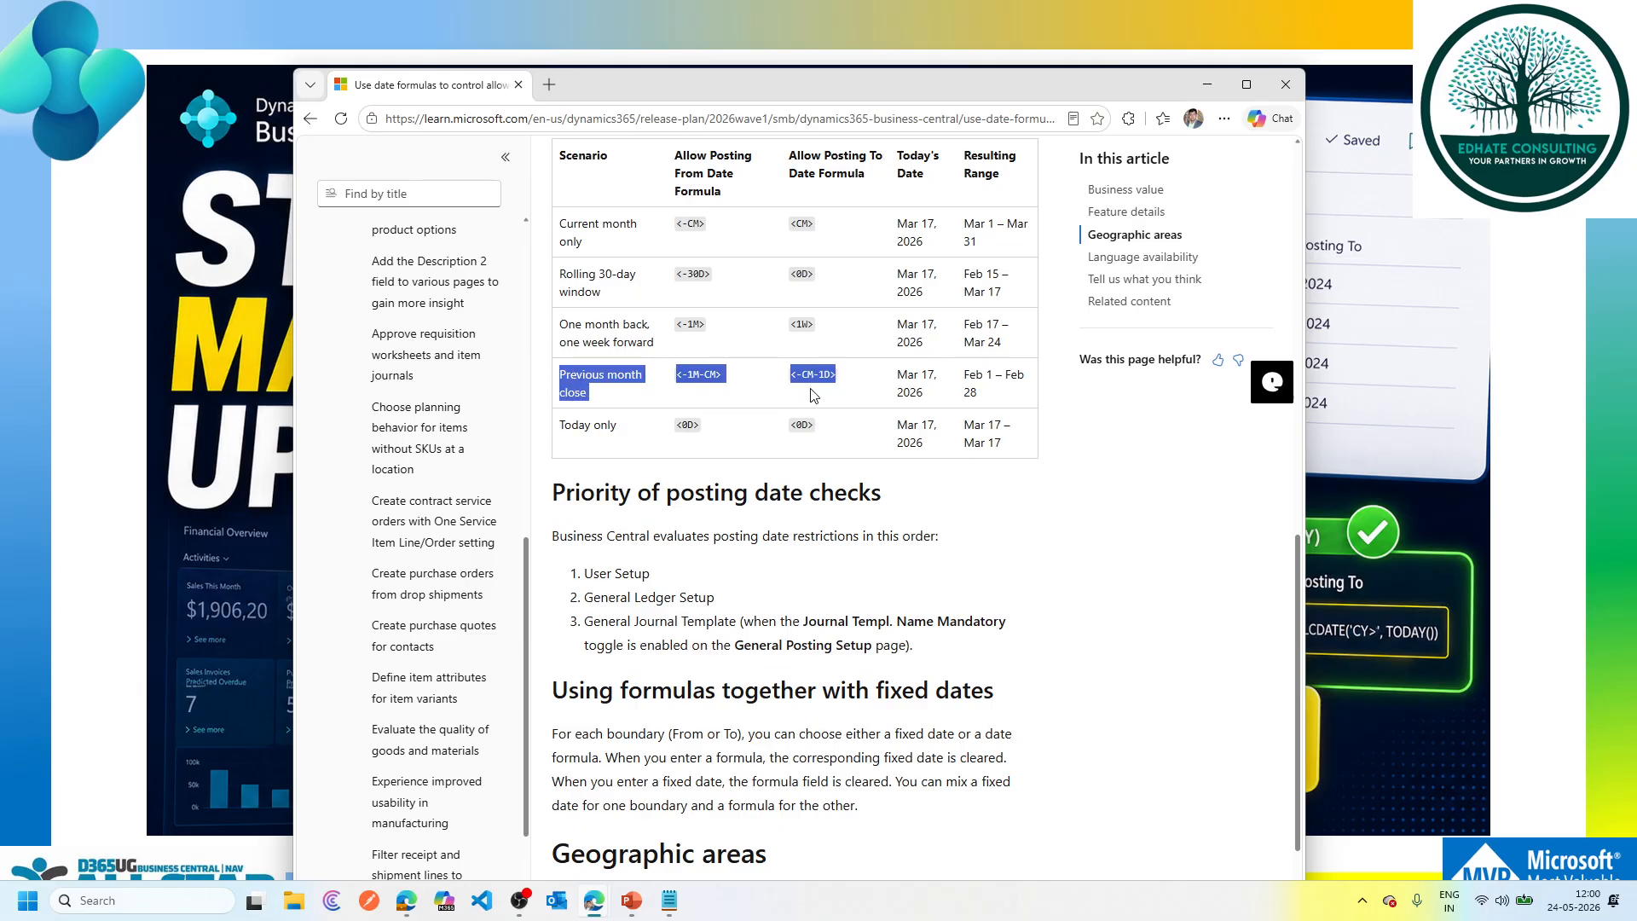
double_click(707, 378)
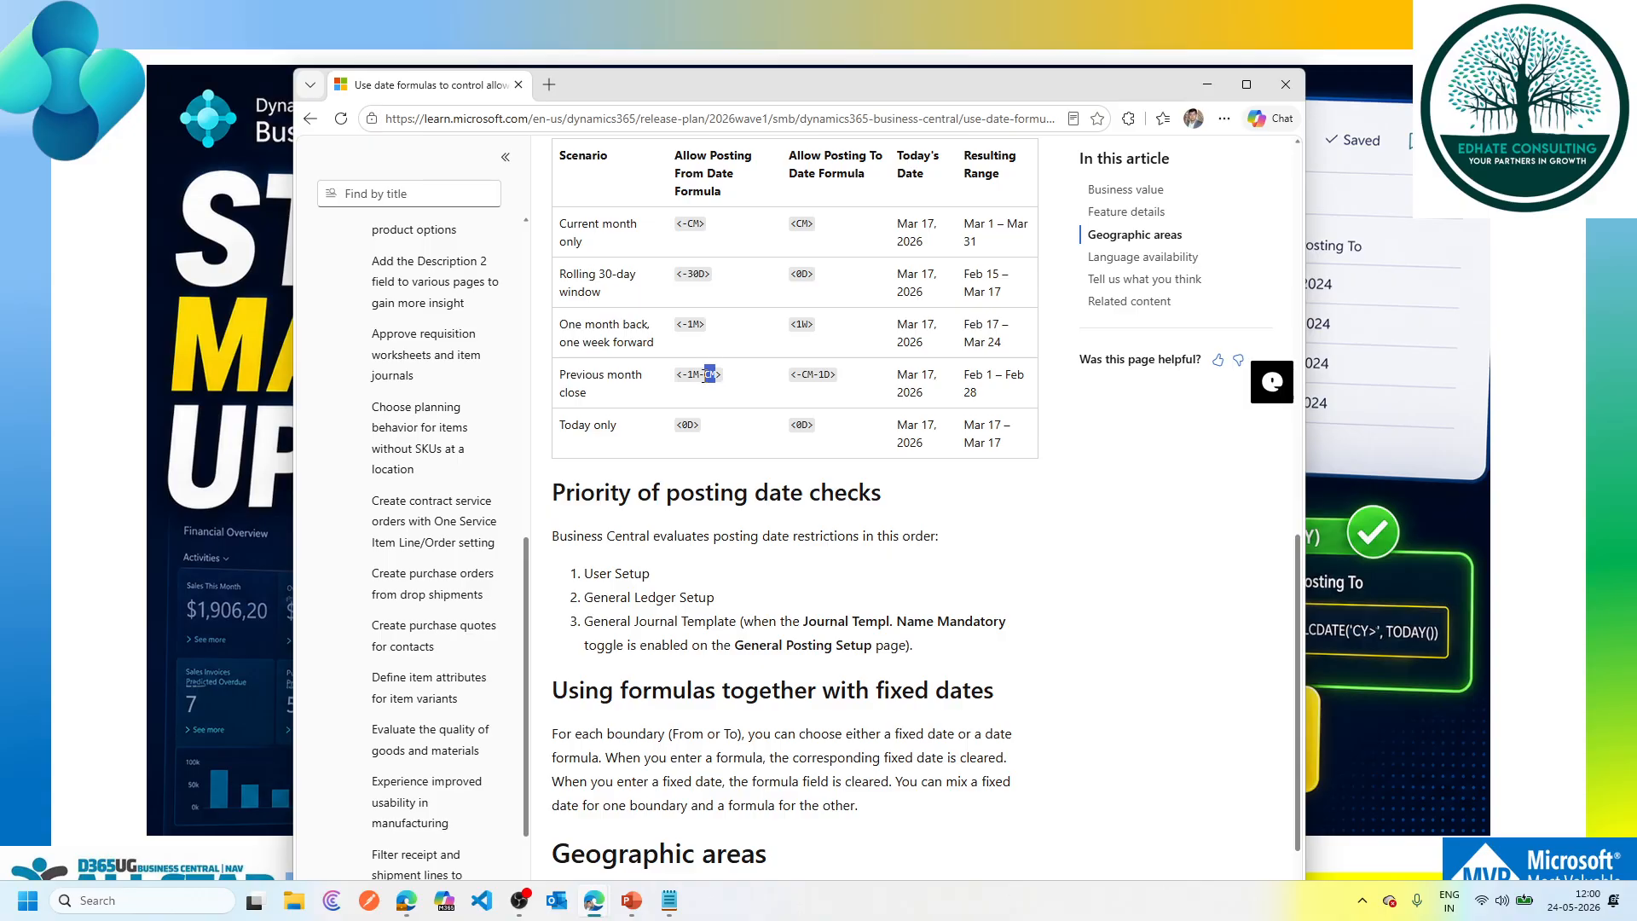
left_click_drag(704, 376, 682, 380)
left_click_drag(837, 376, 785, 388)
Examine the one month back, rolling 30-day and current month scenarios in the article's table, then minimize the browser window.
left_click_drag(558, 323, 811, 337)
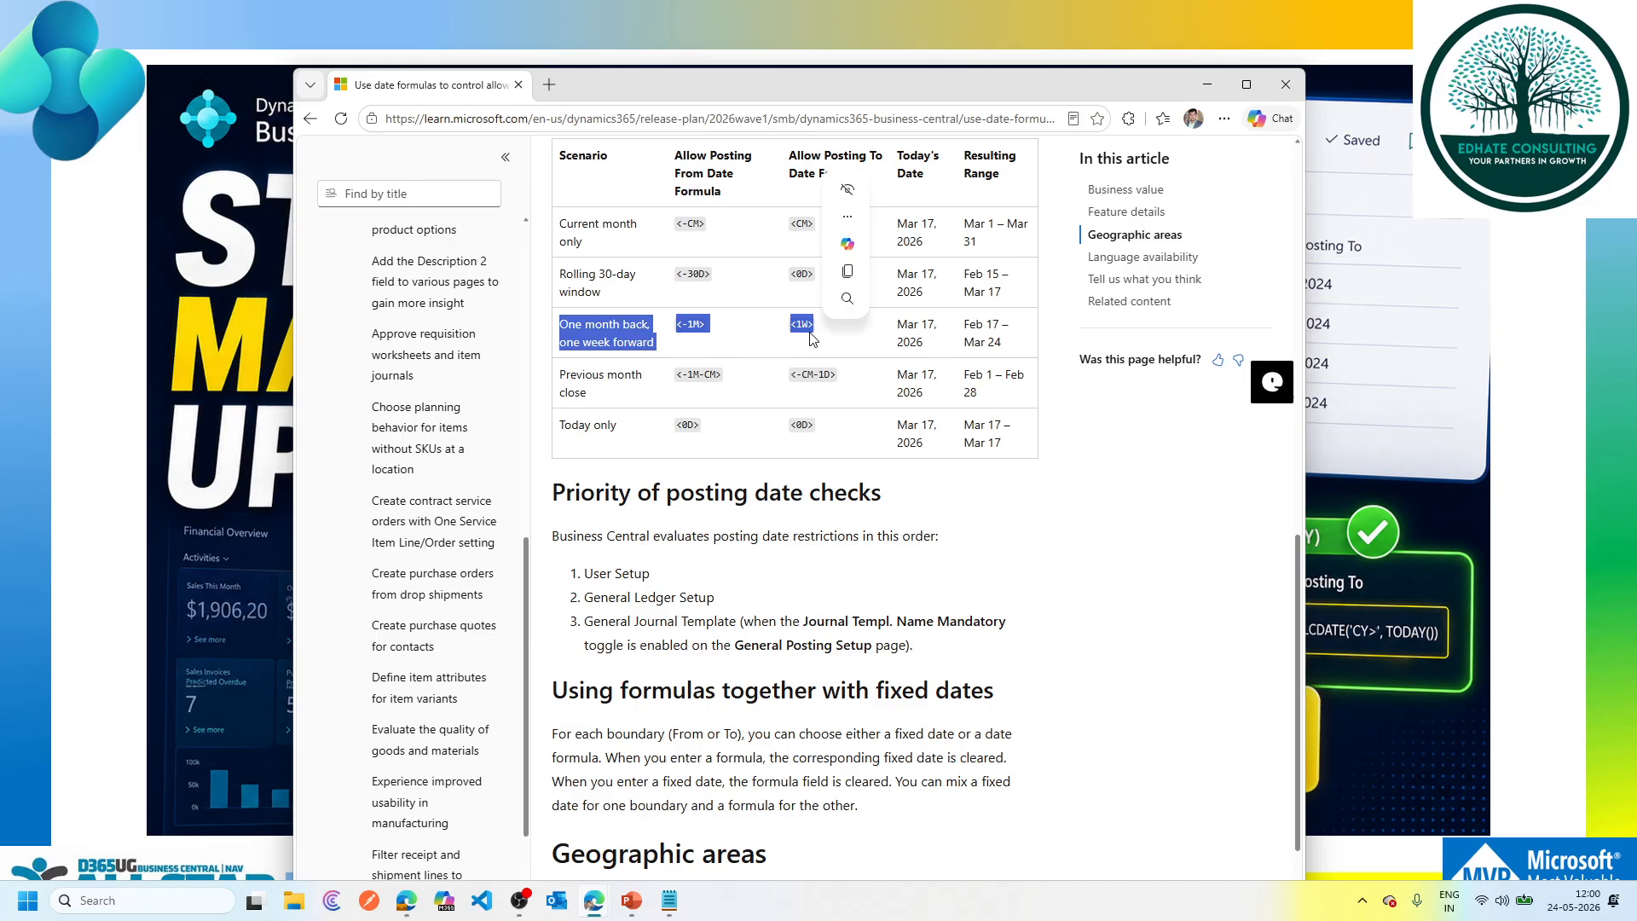
left_click_drag(559, 272, 801, 300)
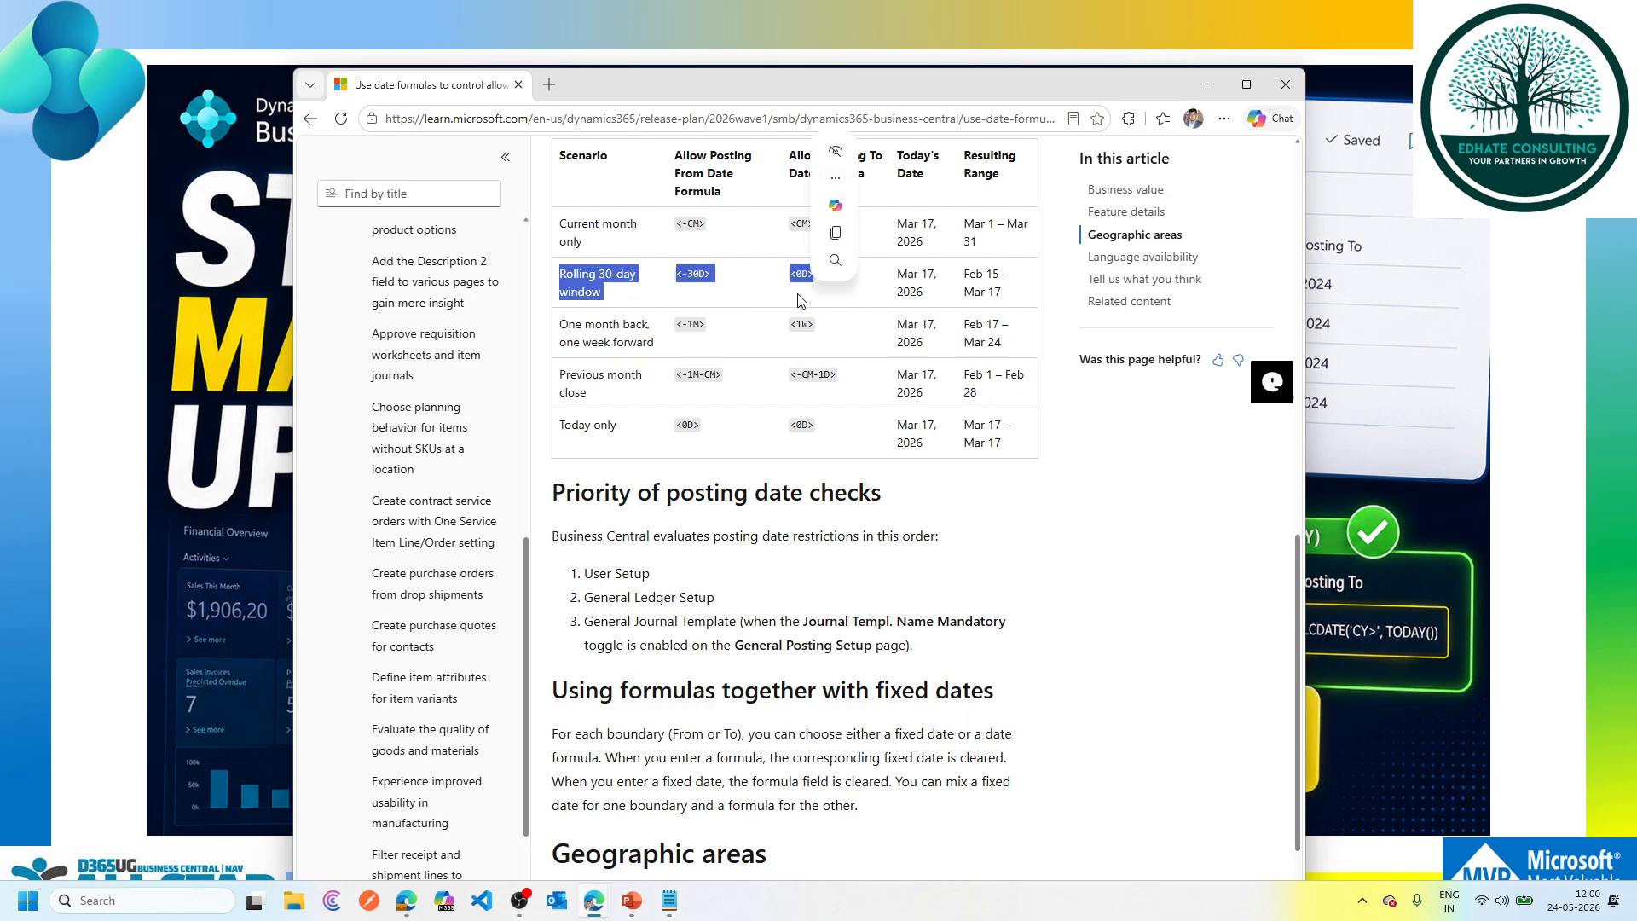
left_click(657, 278)
triple_click(601, 223)
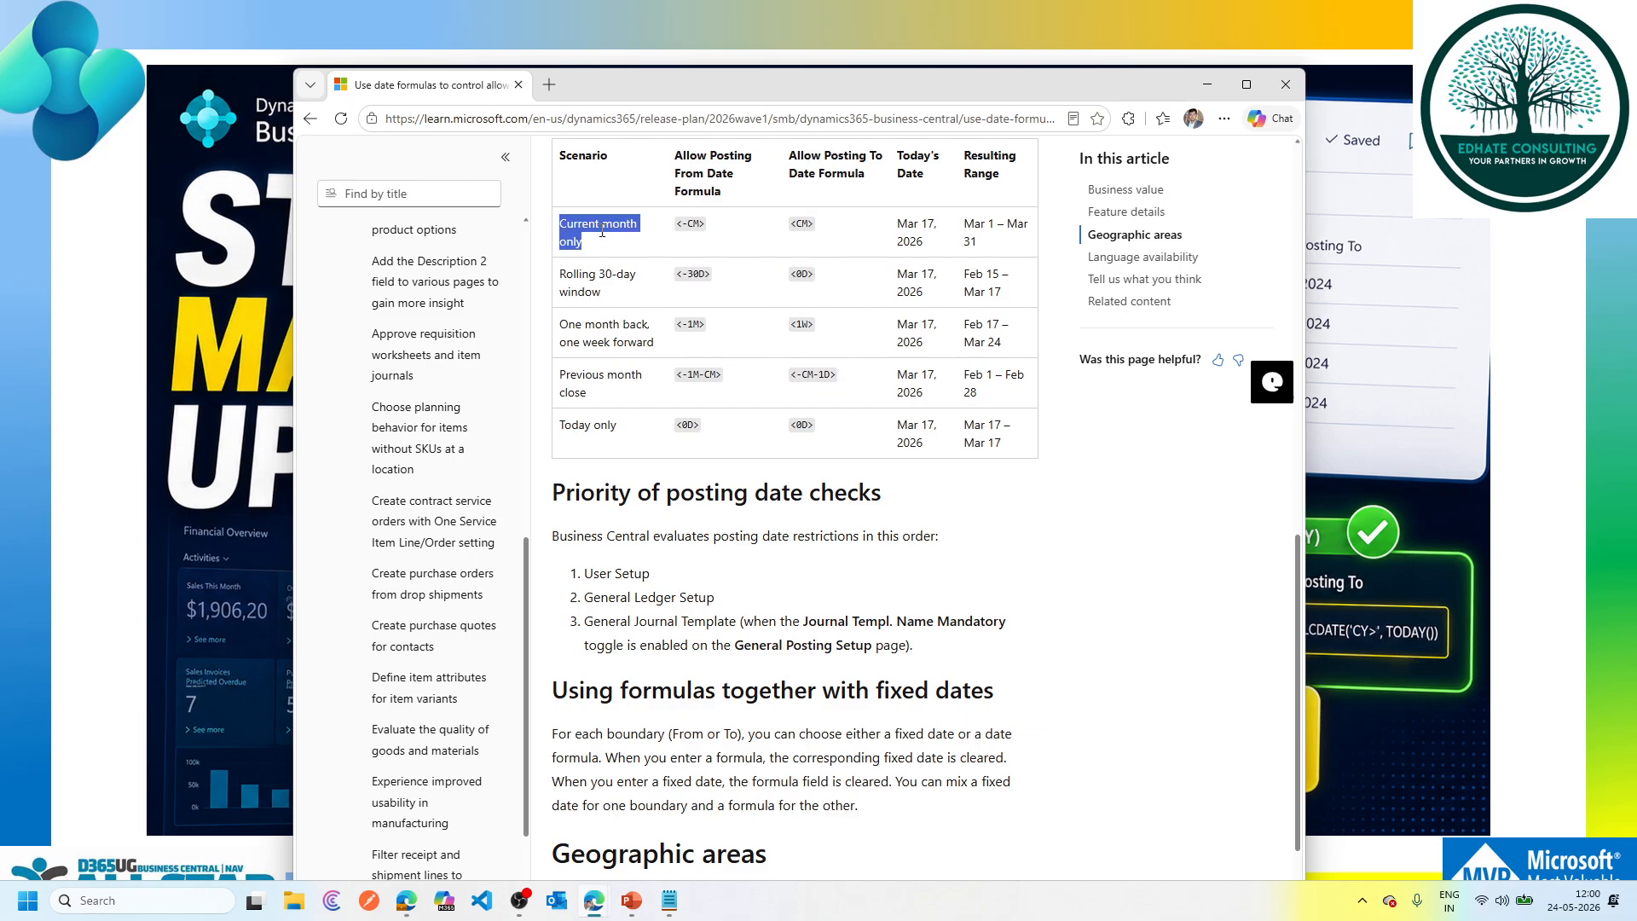
left_click(710, 297)
left_click_drag(897, 224, 922, 256)
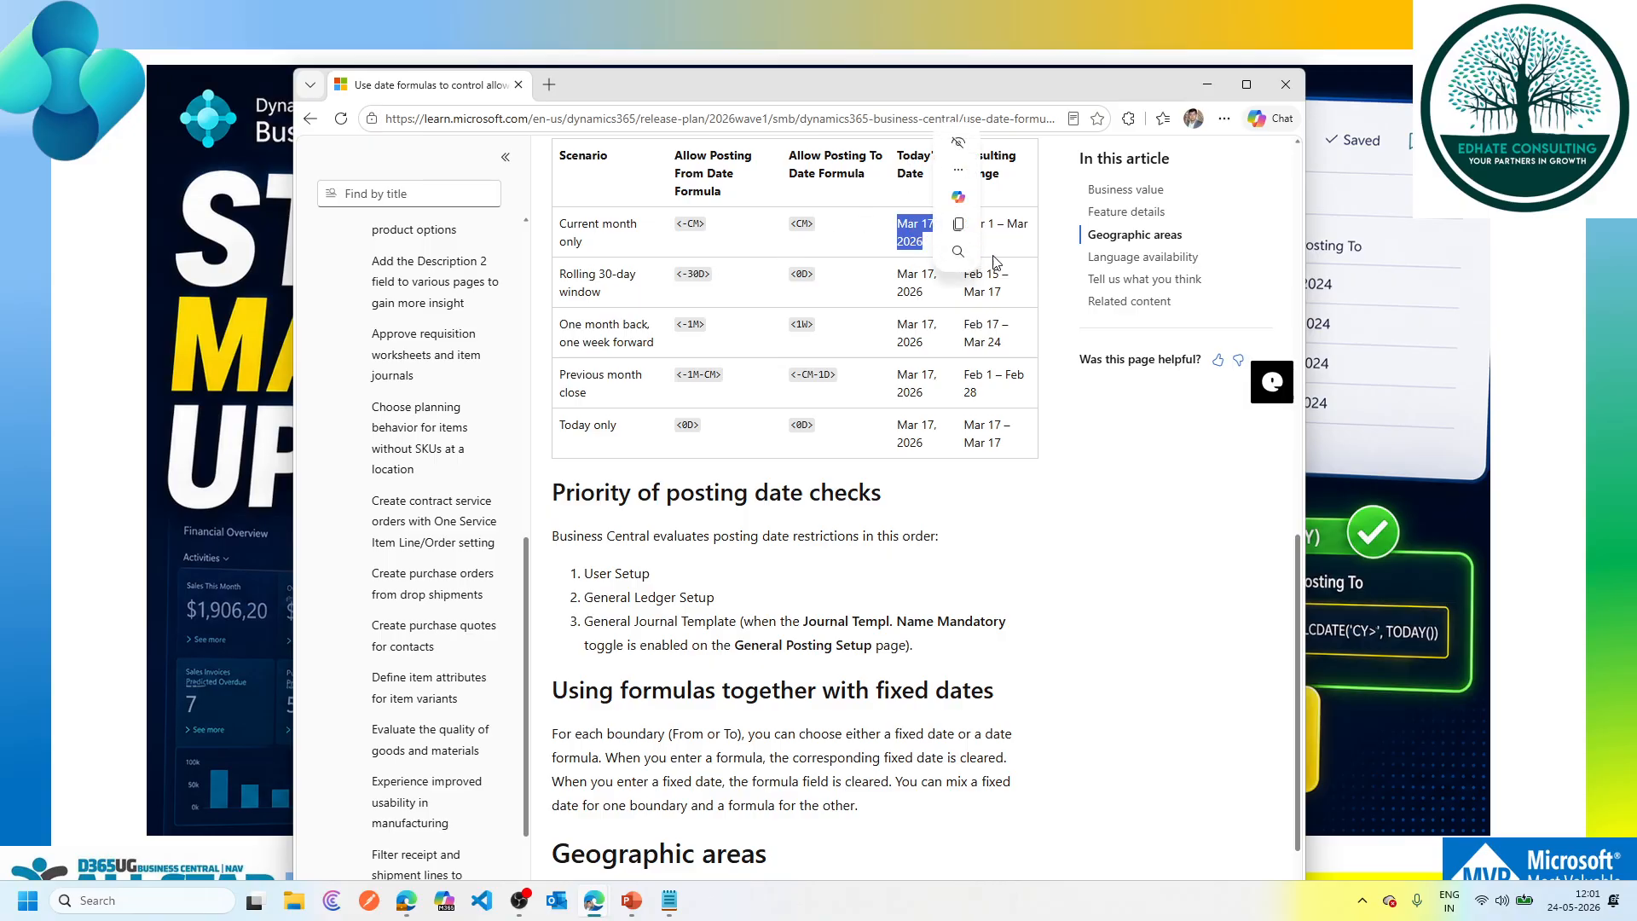
left_click(970, 233)
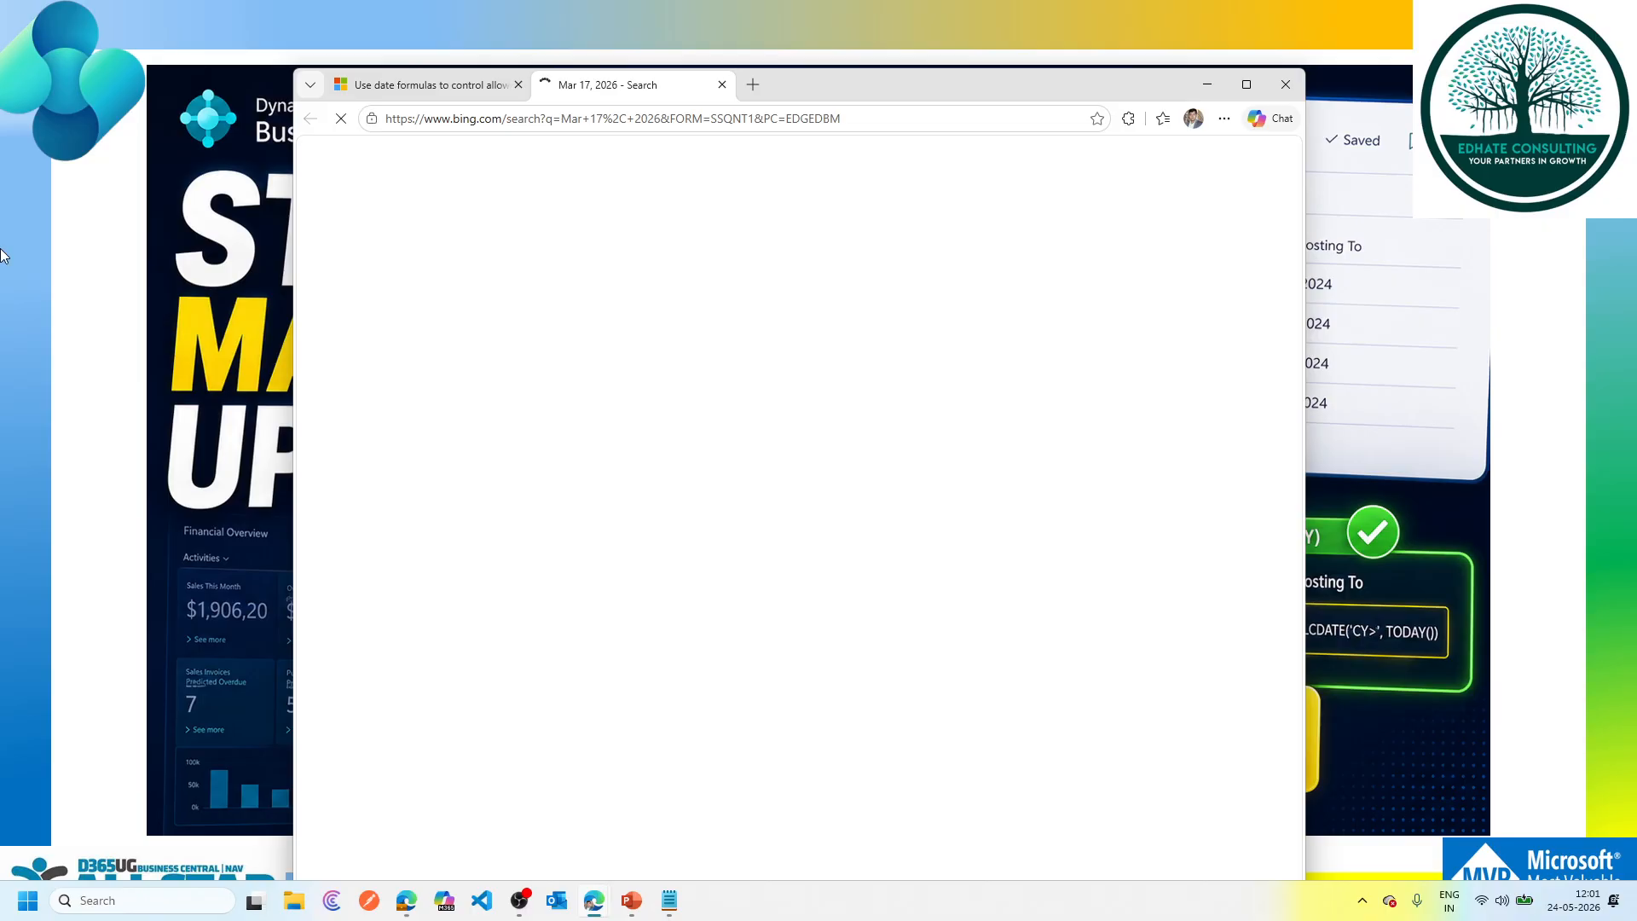
left_click(722, 85)
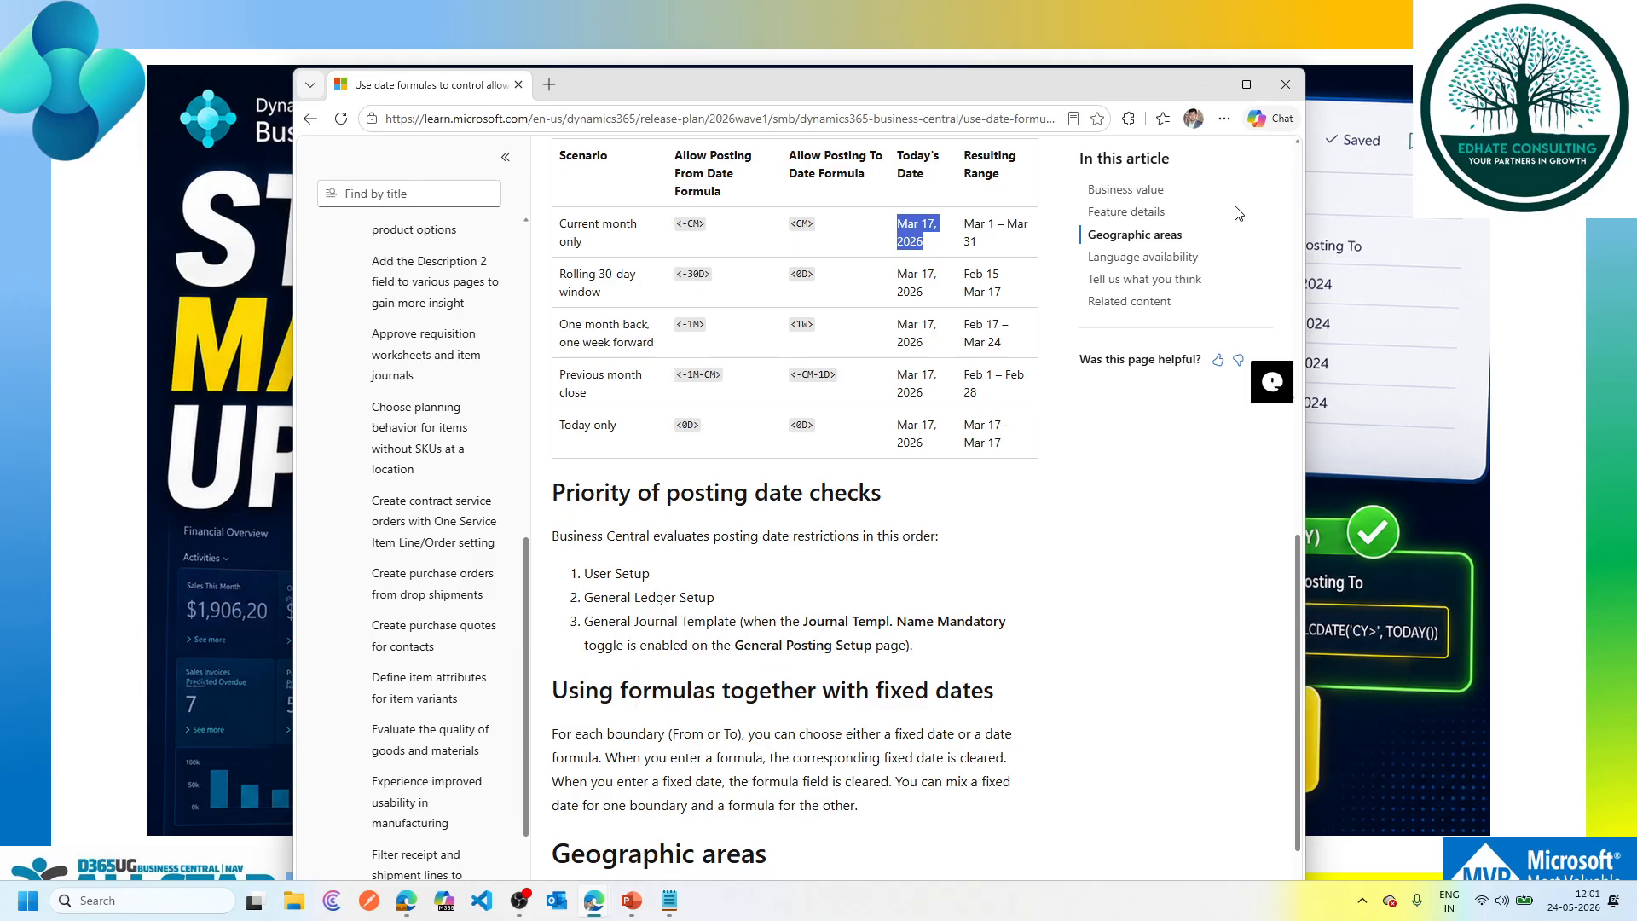
left_click(1206, 83)
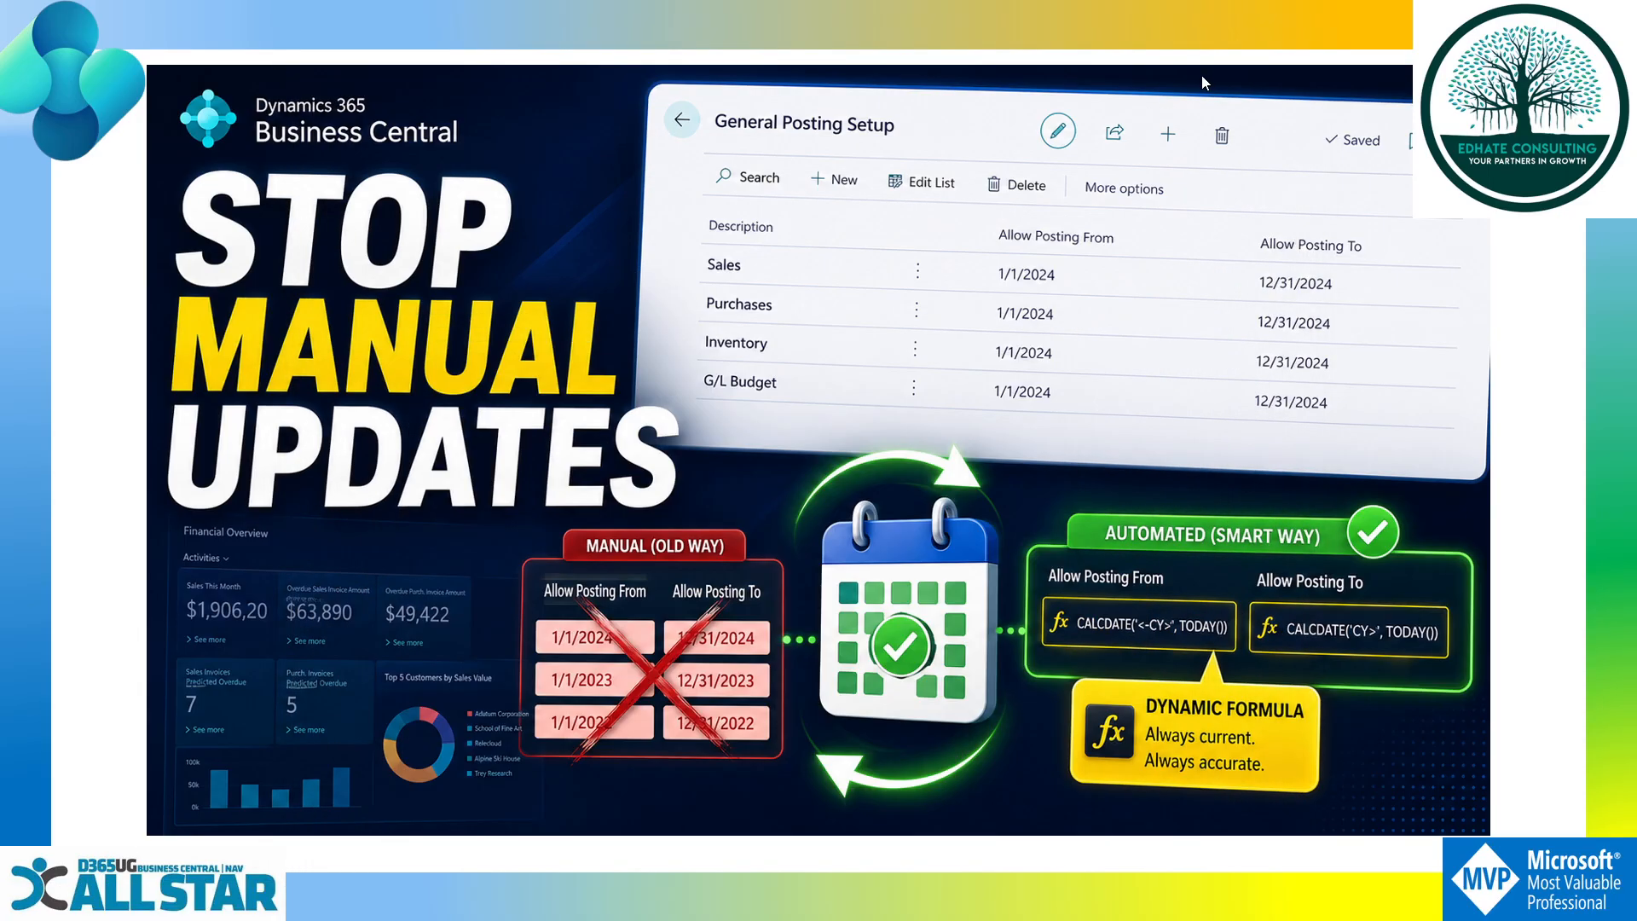